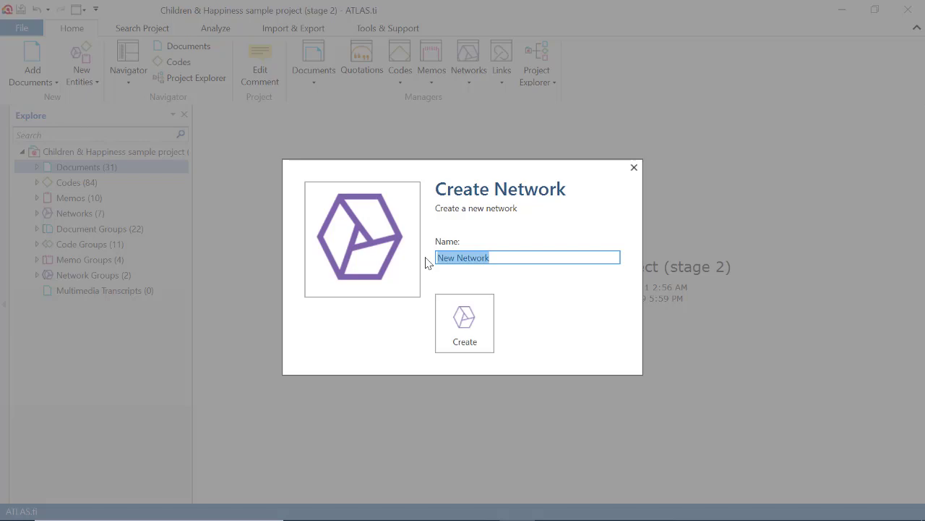
- Create a network named Document 2, add document D 2 about the parenting blog comments on Powdthavee to it, and close it
text(Document 2)
click(475, 318)
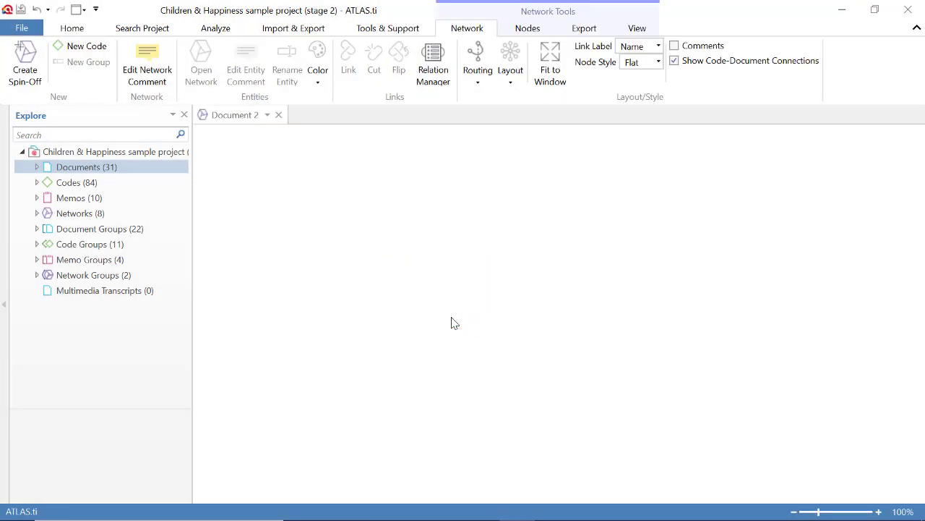
click(37, 167)
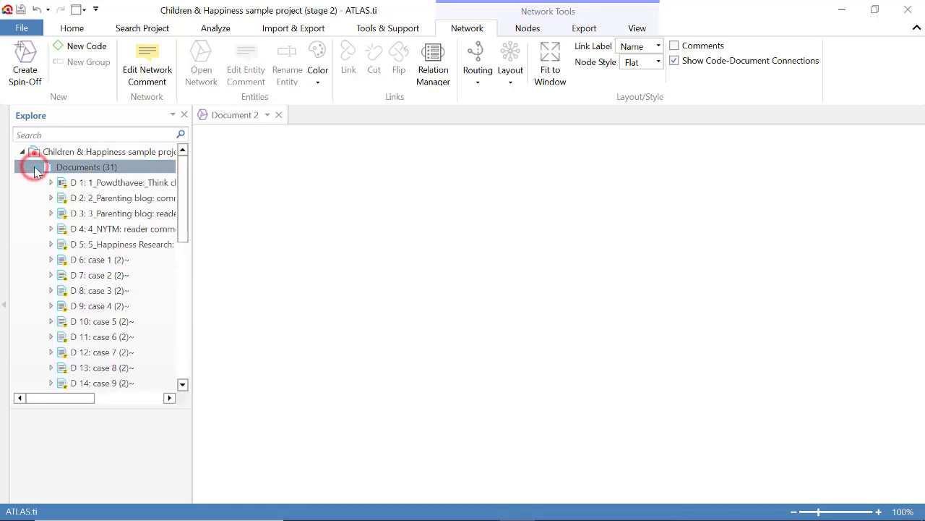
drag(193, 258, 264, 231)
drag(129, 204, 522, 226)
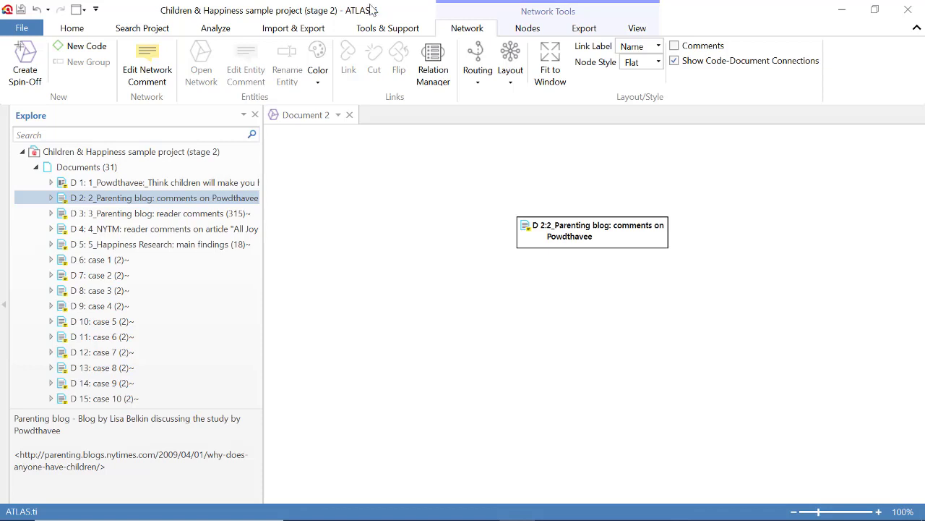
click(350, 115)
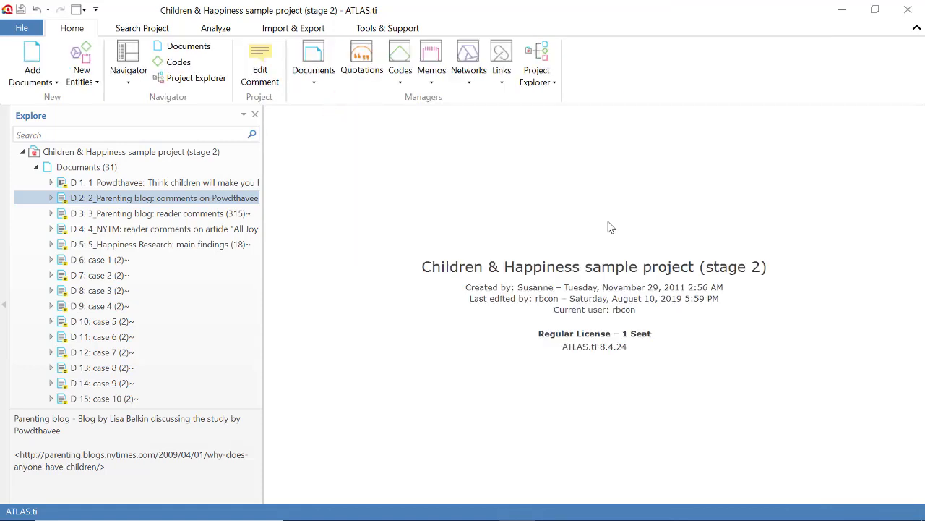
- View document D 2, the parenting blog comments on Powdthavee, directly in its own network and close that network
right_click(194, 202)
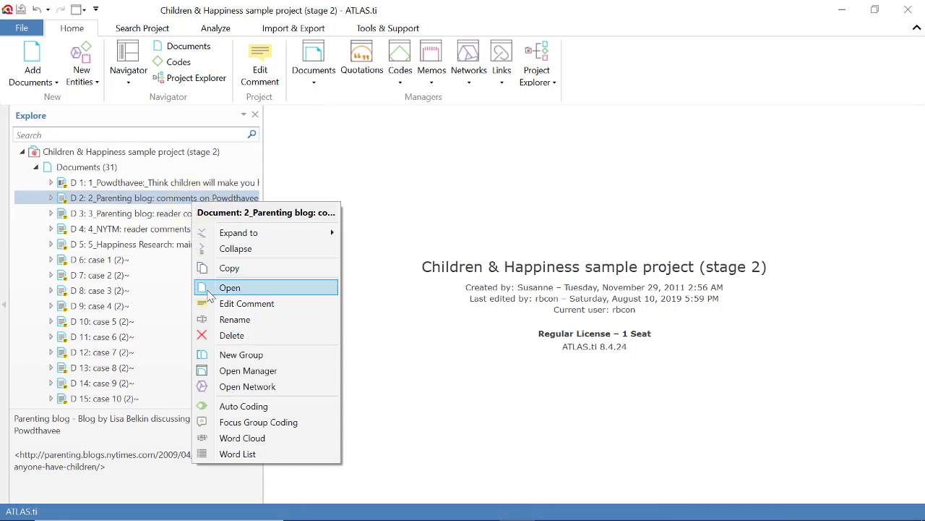
click(247, 386)
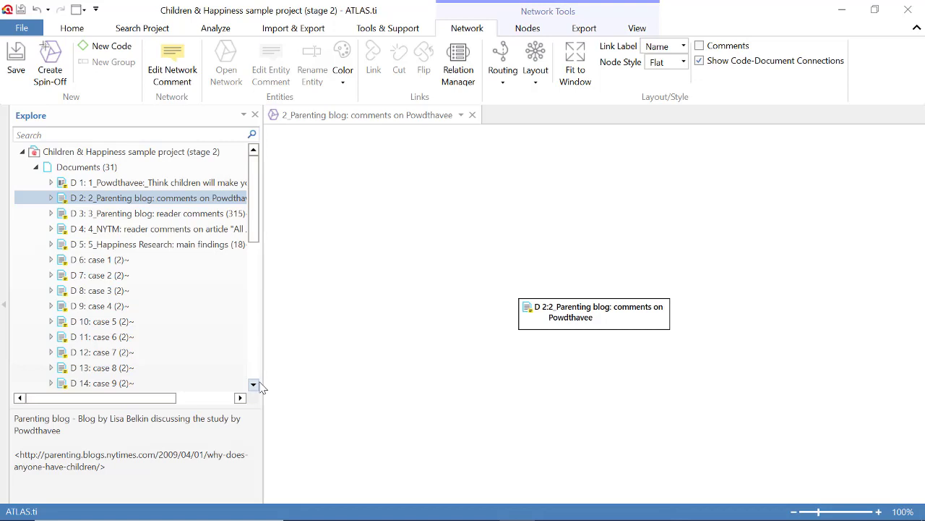
click(473, 115)
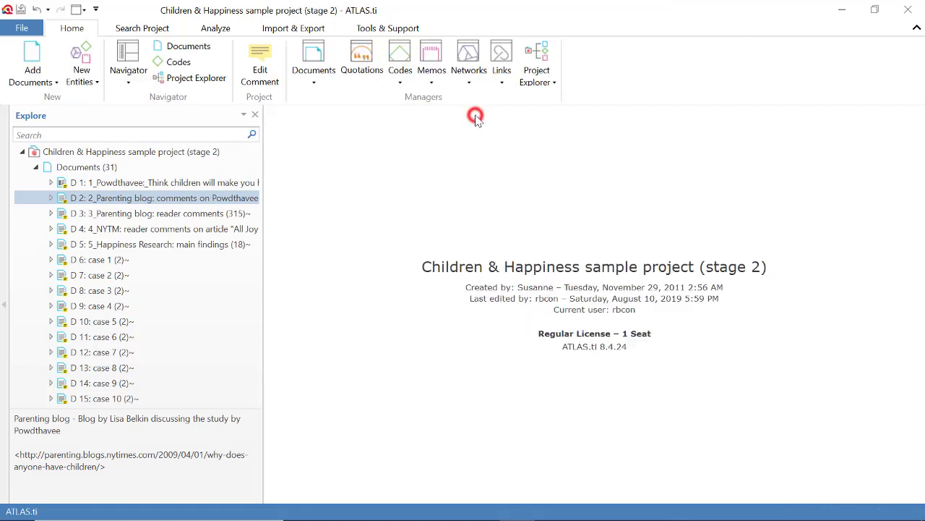
- Open documents D 1 through D 3 together in one network
click(149, 182)
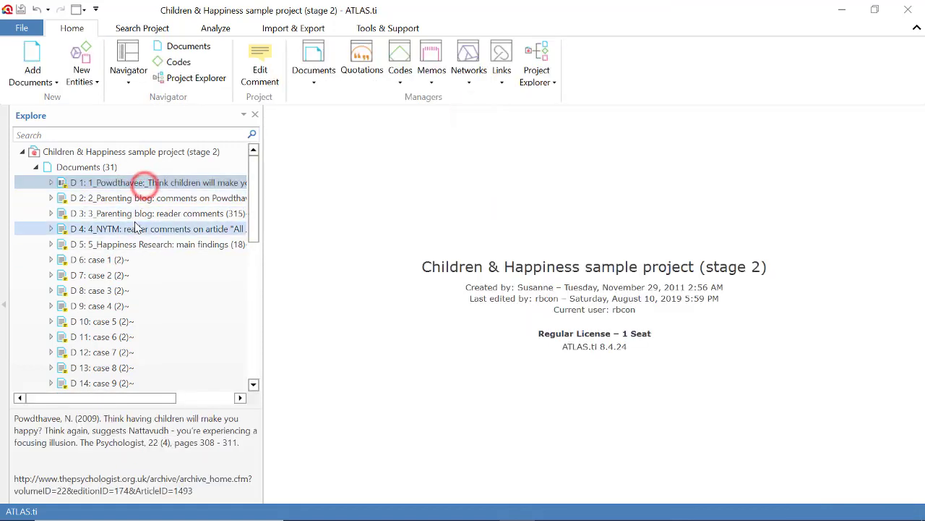
shift+click(137, 214)
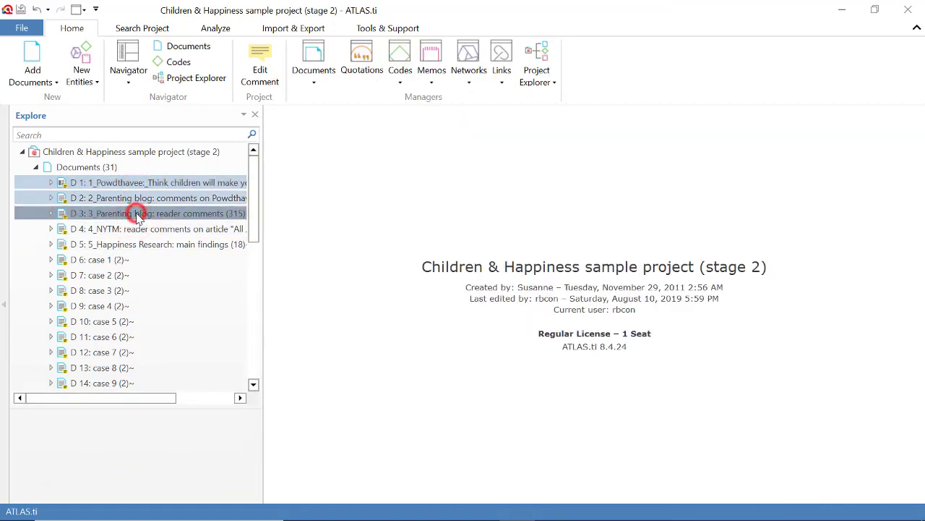
right_click(137, 214)
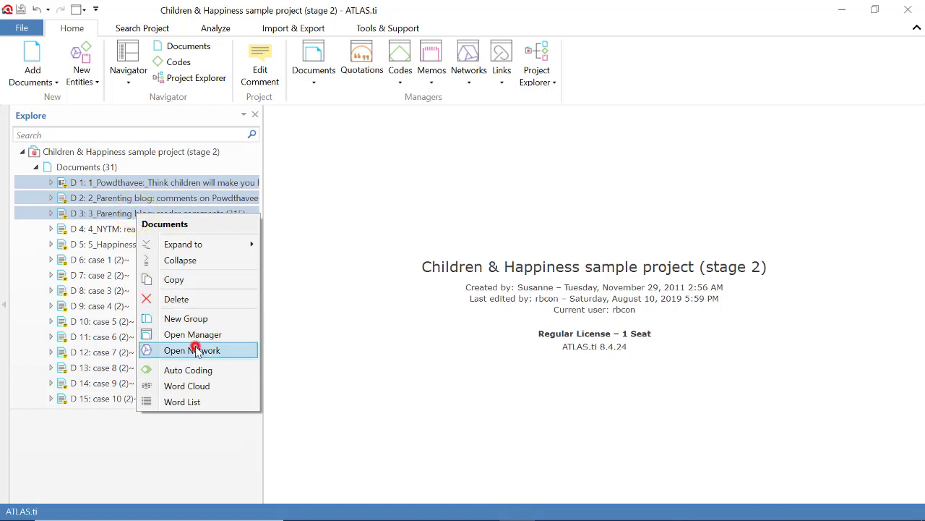
click(192, 350)
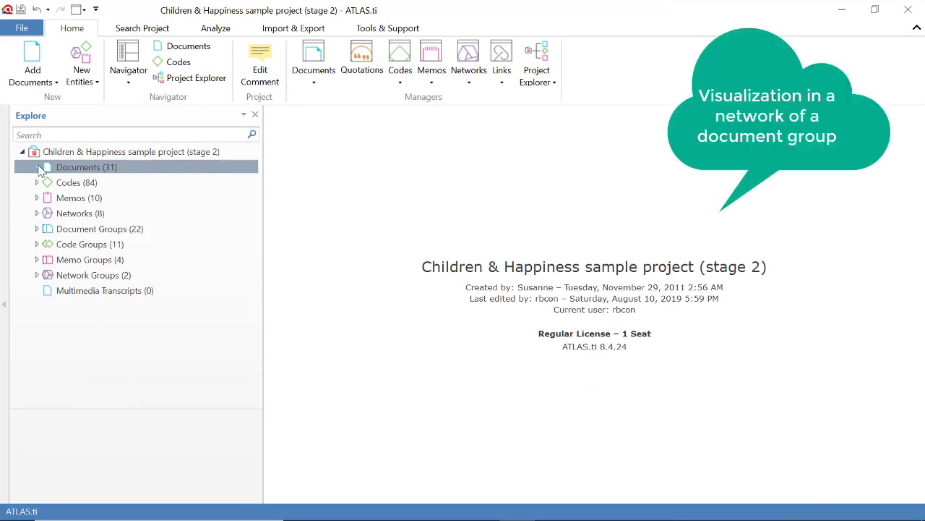
- Open a network for the document group education::highschool
click(37, 228)
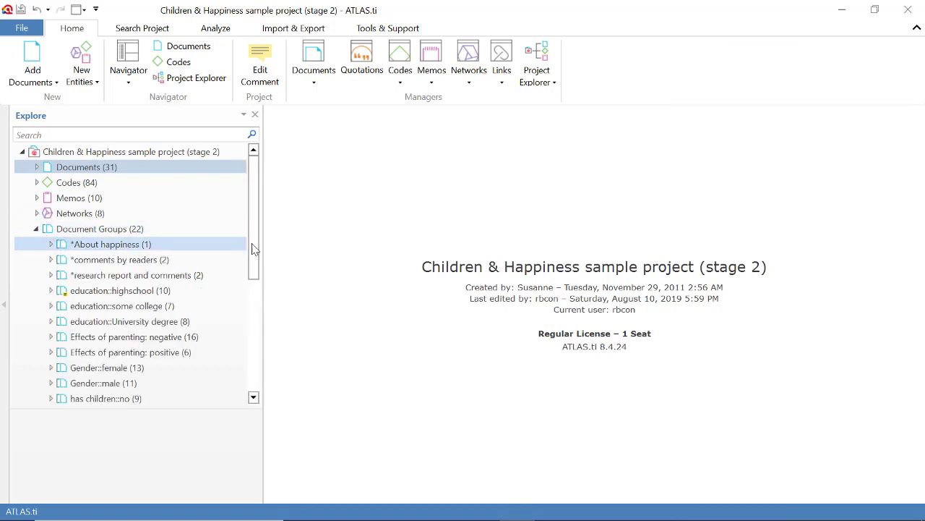
drag(255, 242, 246, 273)
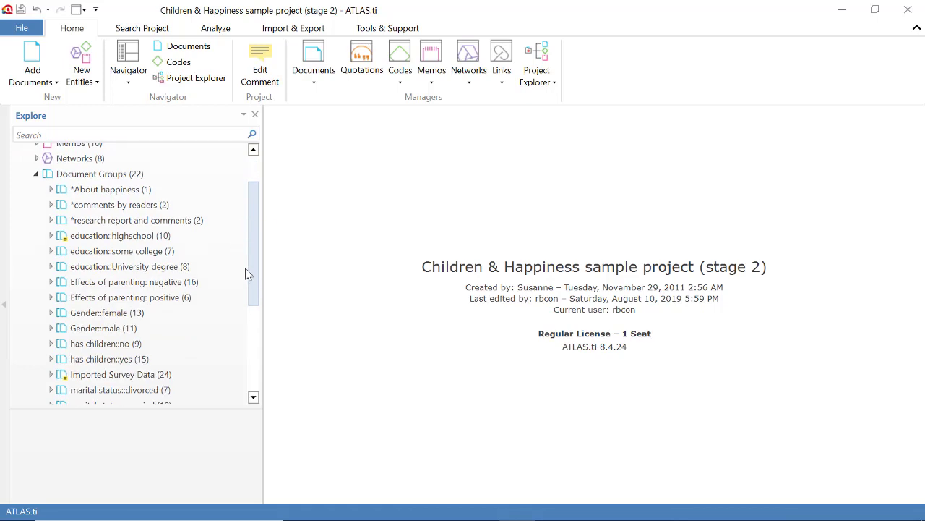
click(144, 236)
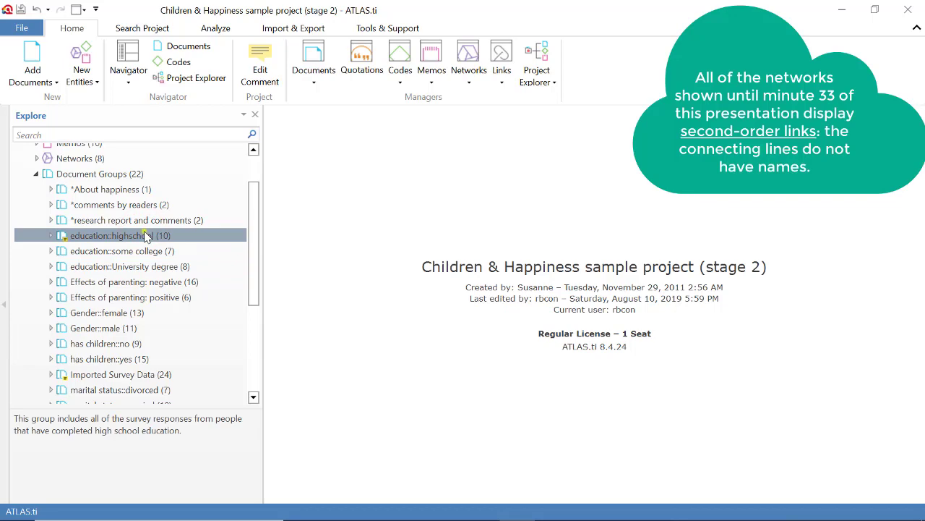
right_click(147, 236)
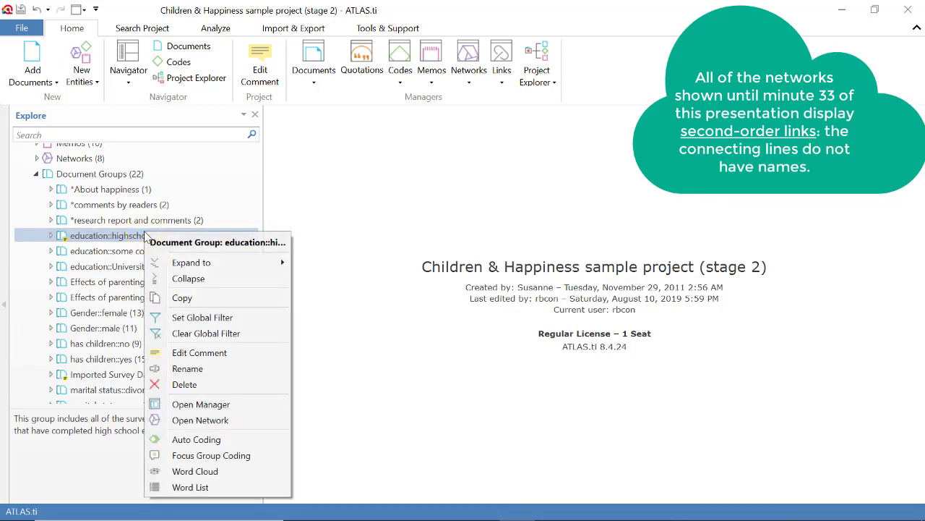
click(199, 420)
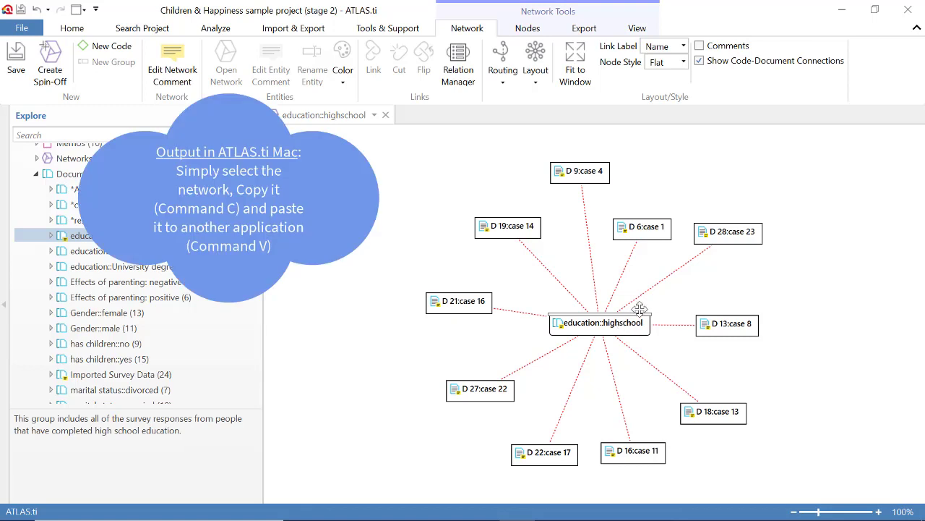
- Review the image formats offered for exporting the education::highschool network as a bitmap, without saving a file
click(595, 33)
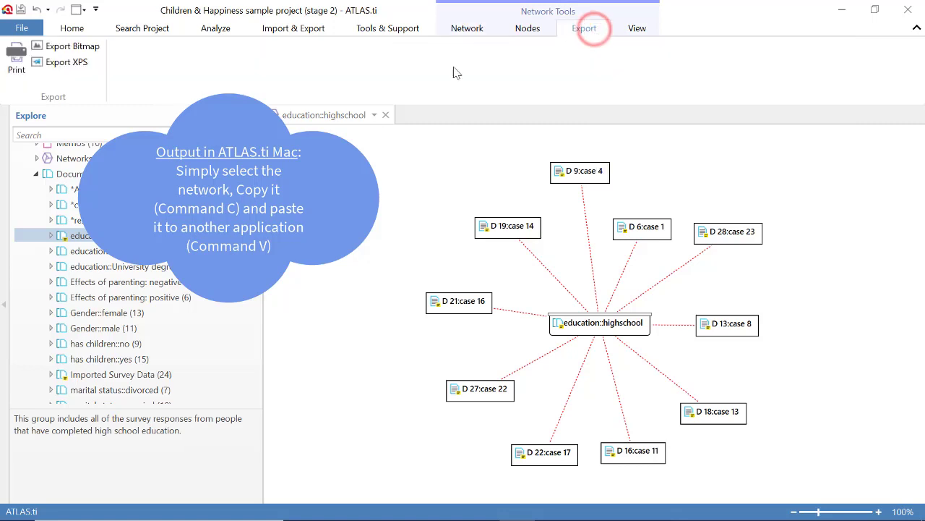
click(72, 46)
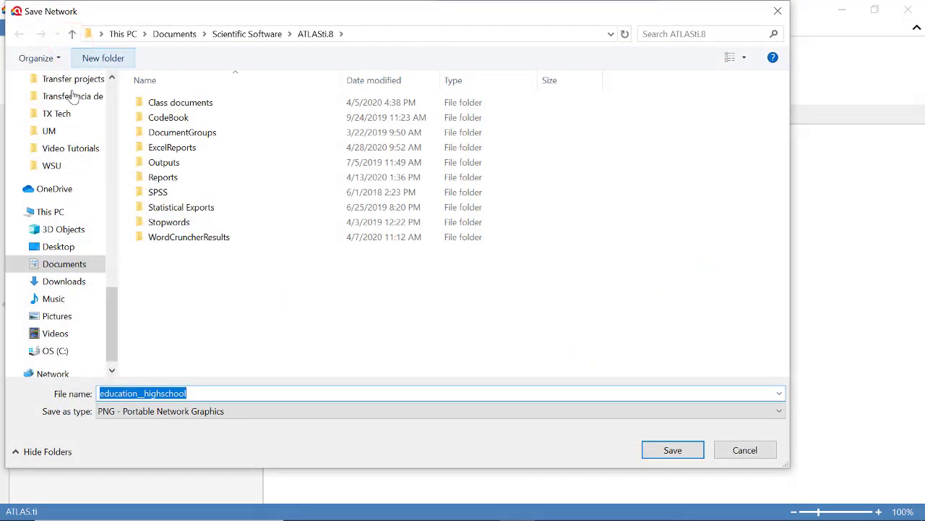
click(229, 411)
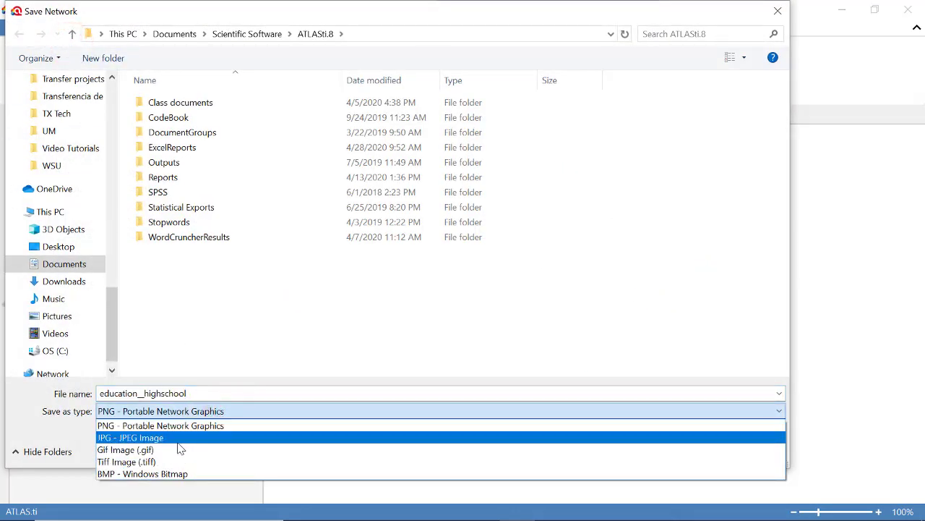
click(345, 338)
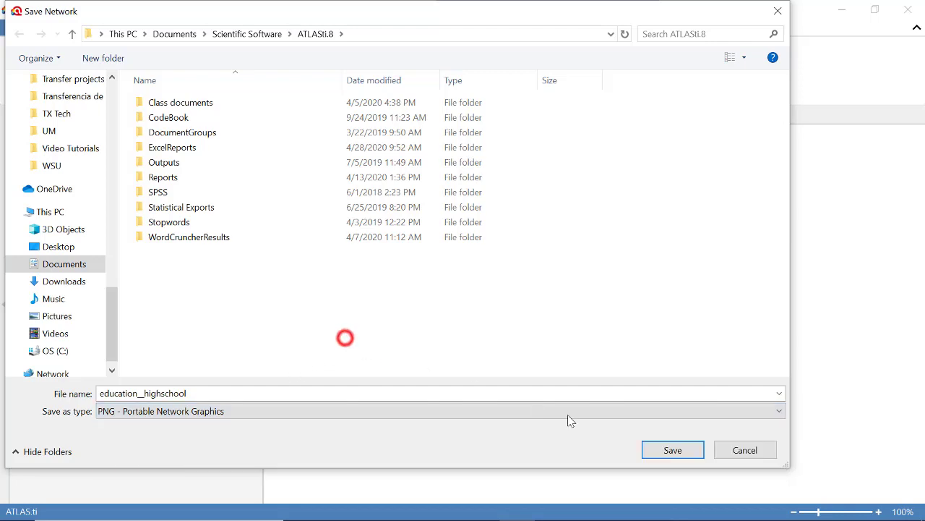
click(745, 450)
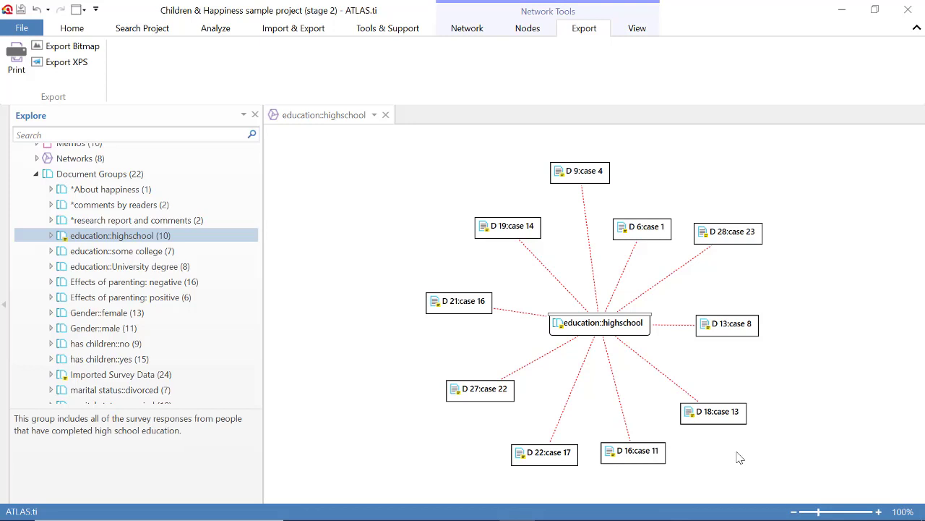
- Add the document group "Effects of parenting: negative" to the network and arrange its linked cases 4, 16 and 23 near it
click(468, 27)
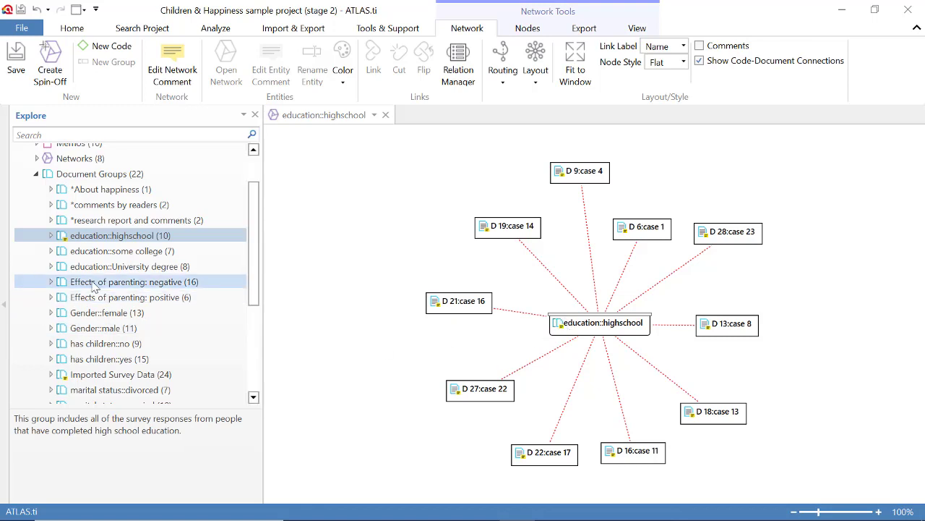
drag(135, 282, 382, 208)
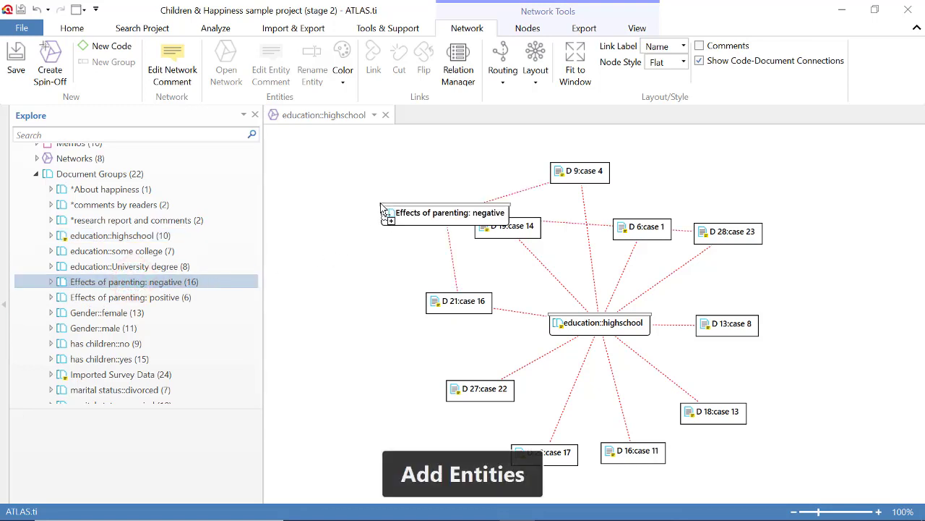
click(352, 269)
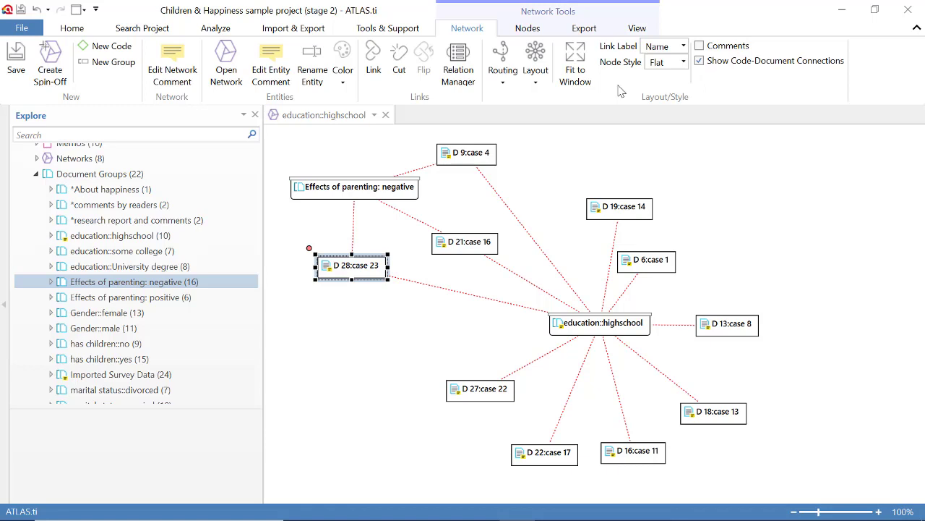
- Turn on the display of frequencies and comments for the nodes in the network
click(635, 27)
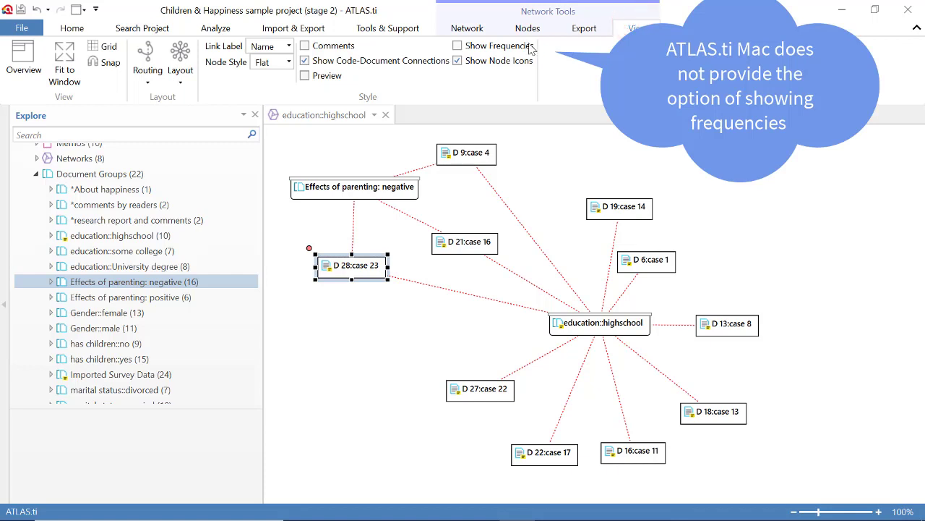
click(460, 47)
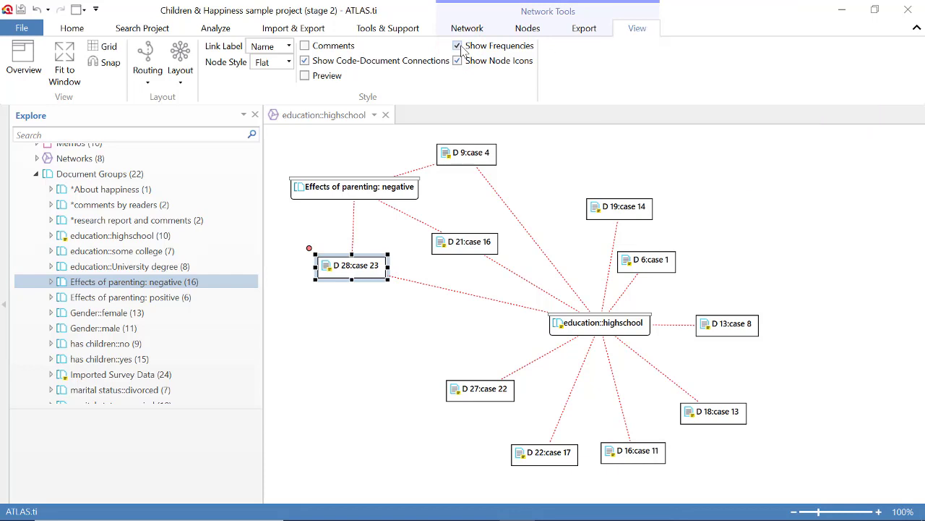
click(304, 46)
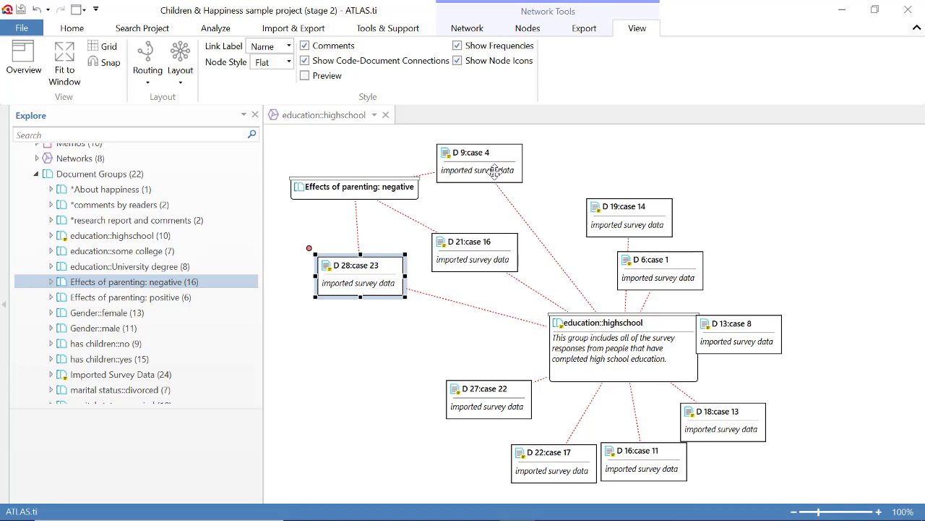
click(624, 326)
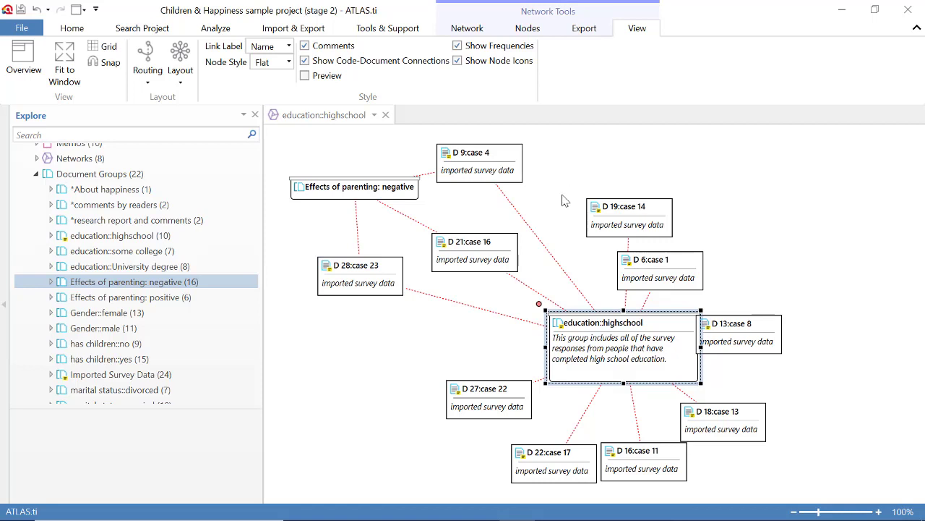
click(616, 215)
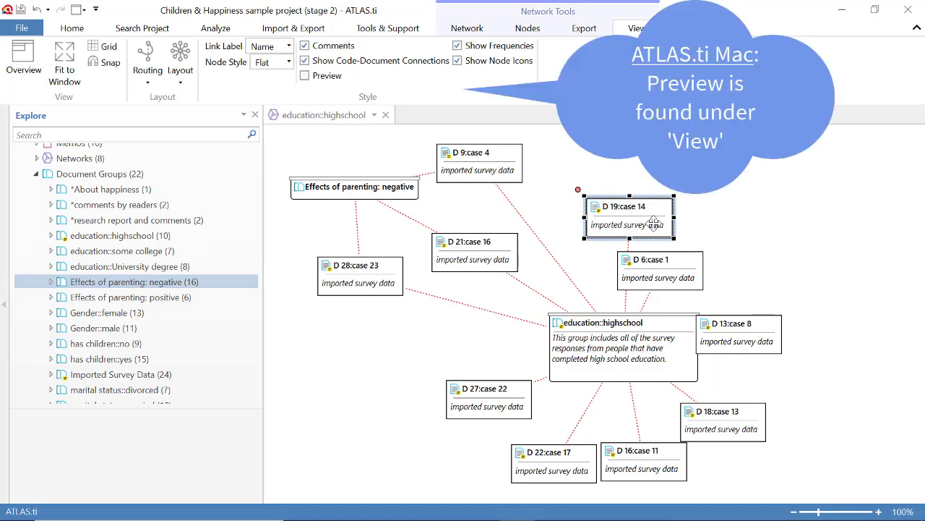
- Preview the document contents inside the network nodes, looking at case 4, and switch the preview off again
click(305, 80)
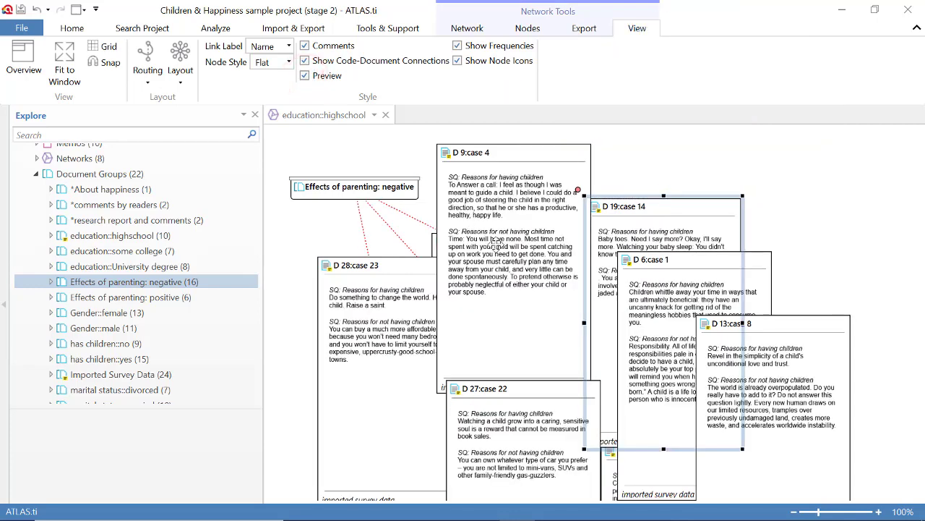
click(528, 250)
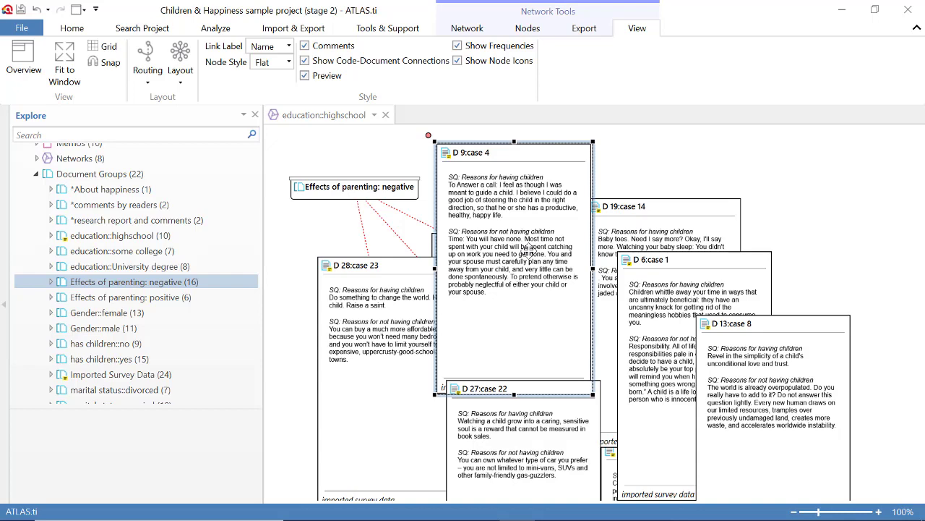
click(305, 76)
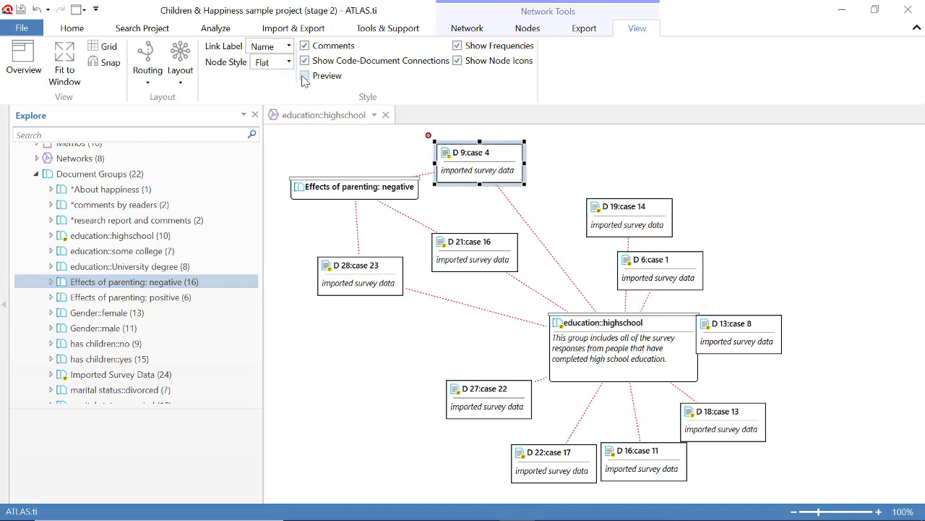
- Apply the Perpendicular layout to the network
click(470, 28)
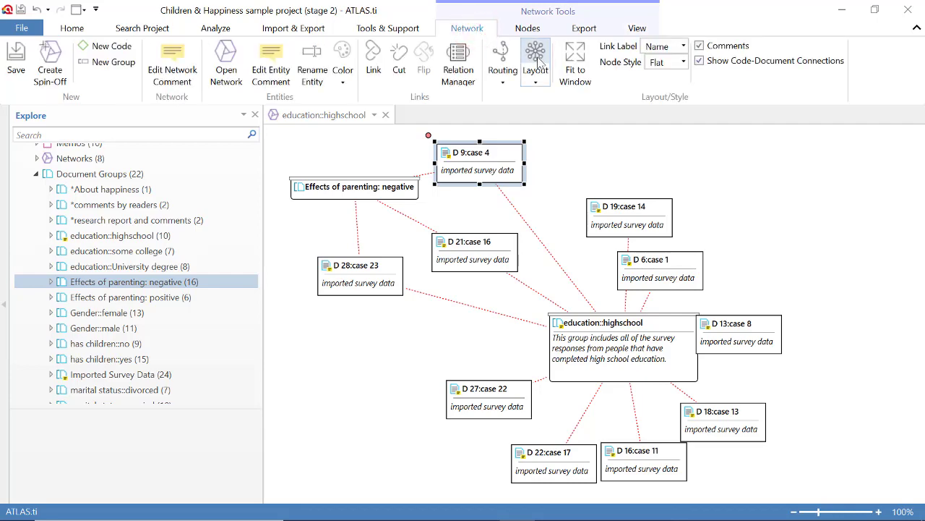
click(536, 83)
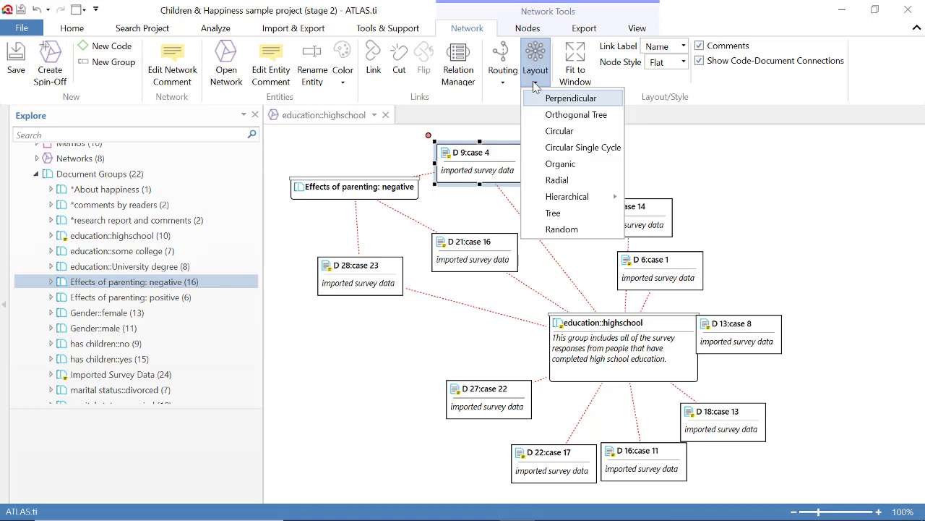
click(575, 100)
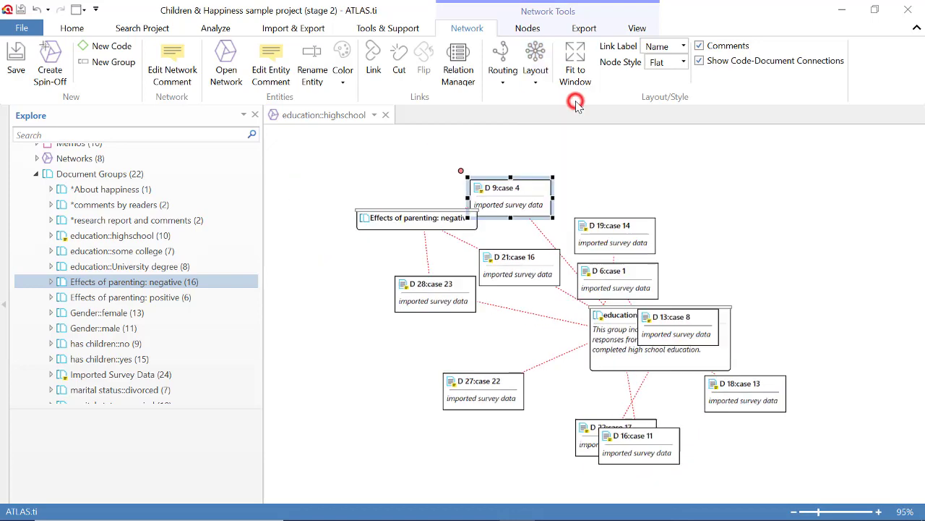
- Try the Orthogonal Tree and Circular layouts on the network
click(536, 82)
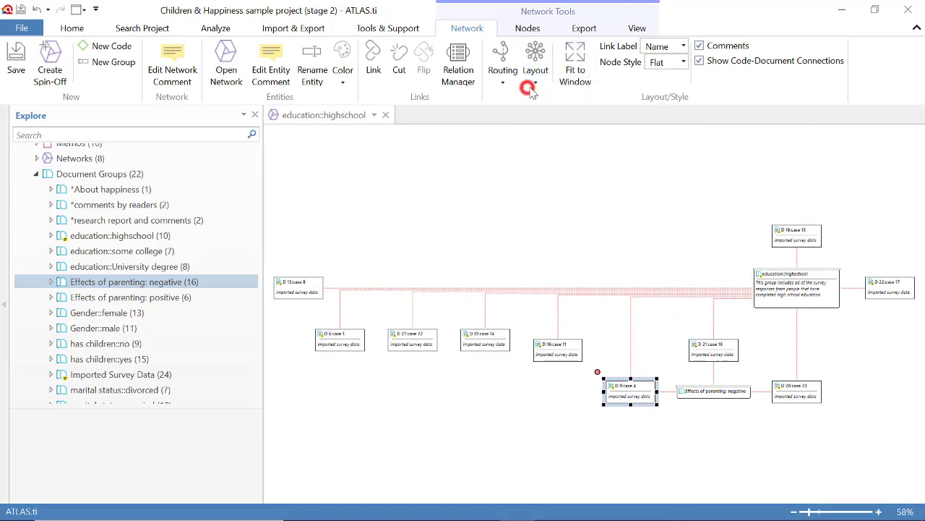
click(557, 115)
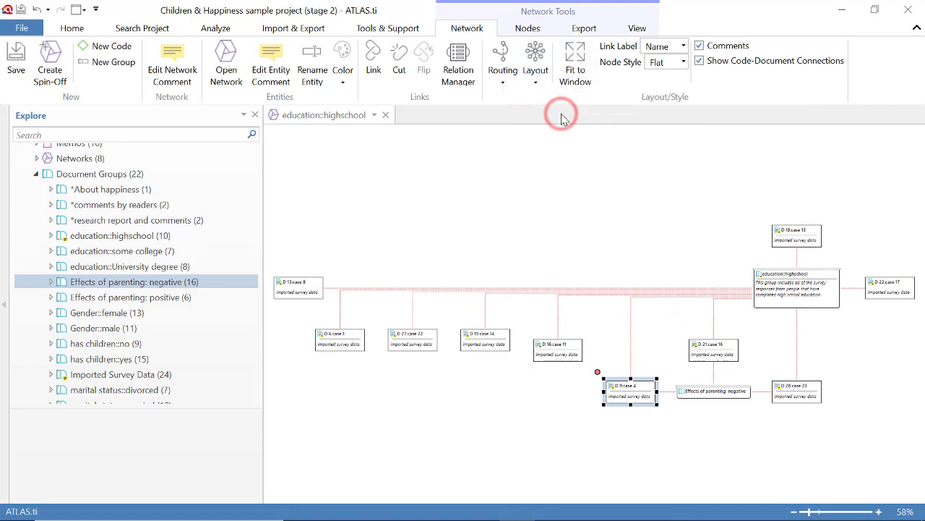
click(541, 81)
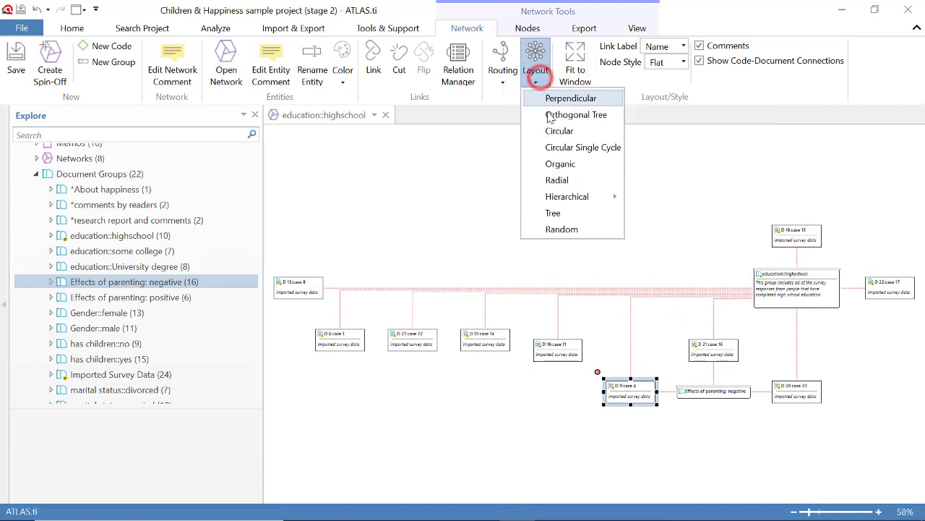
click(551, 130)
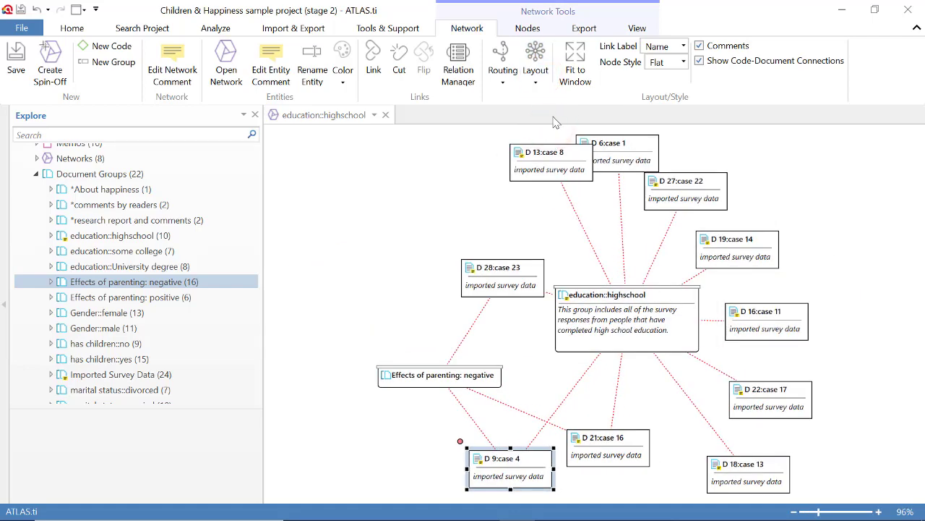
- Try the Circular Single Cycle and Organic layouts on the network
click(534, 85)
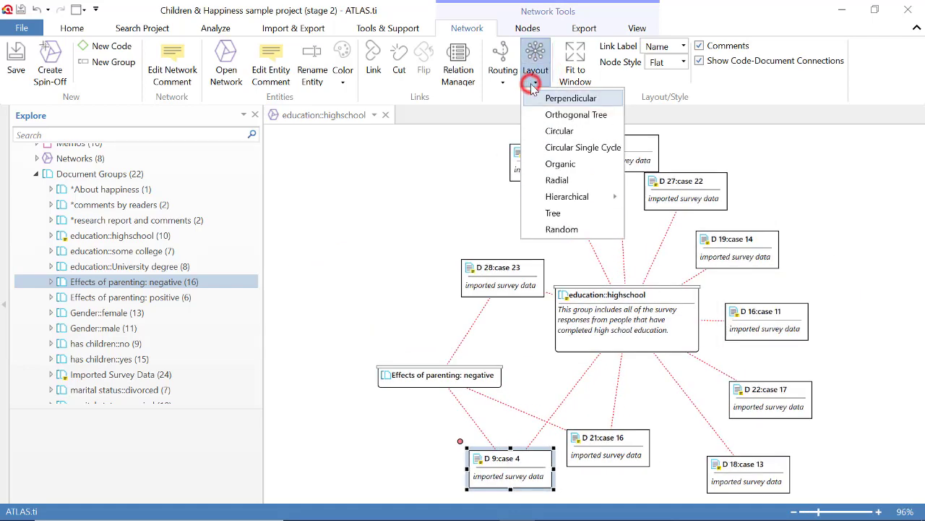
click(557, 152)
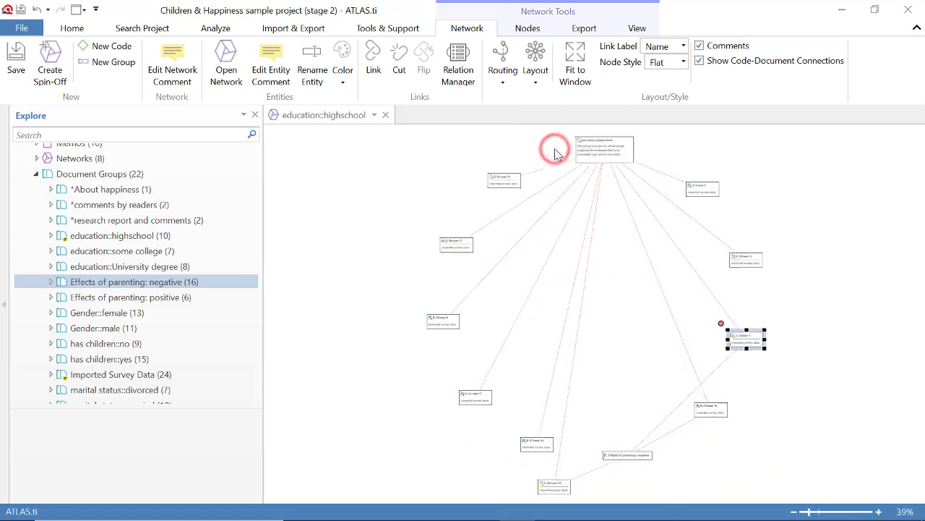
click(536, 84)
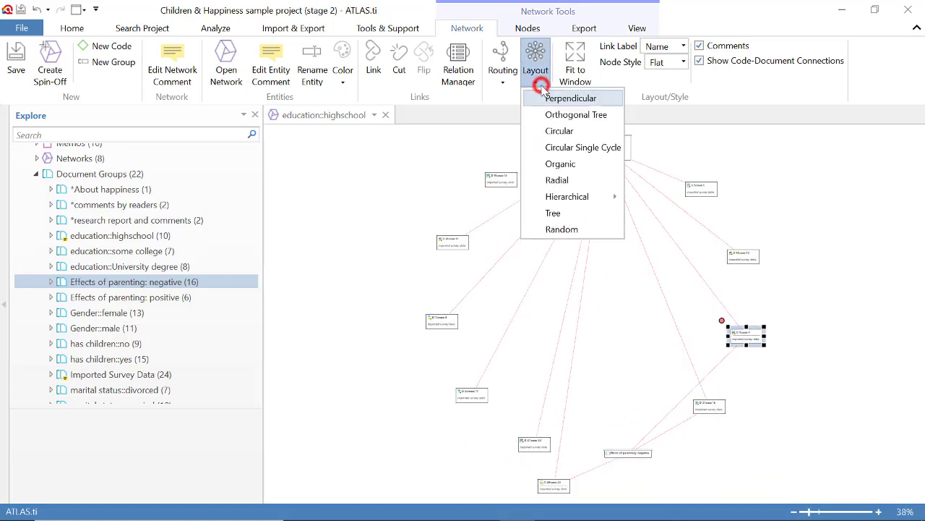
click(560, 163)
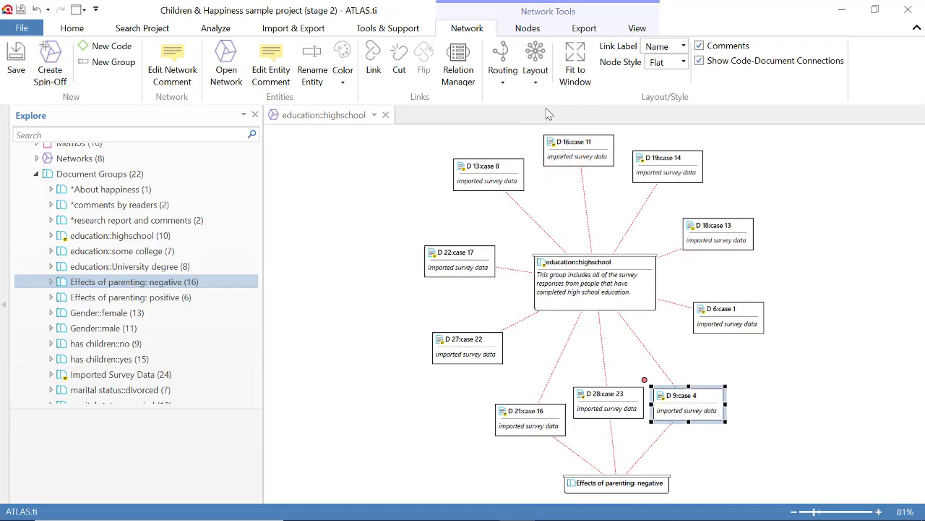
- Apply the Radial layout to the network and clear the node selection
click(536, 84)
mouse_move(555, 197)
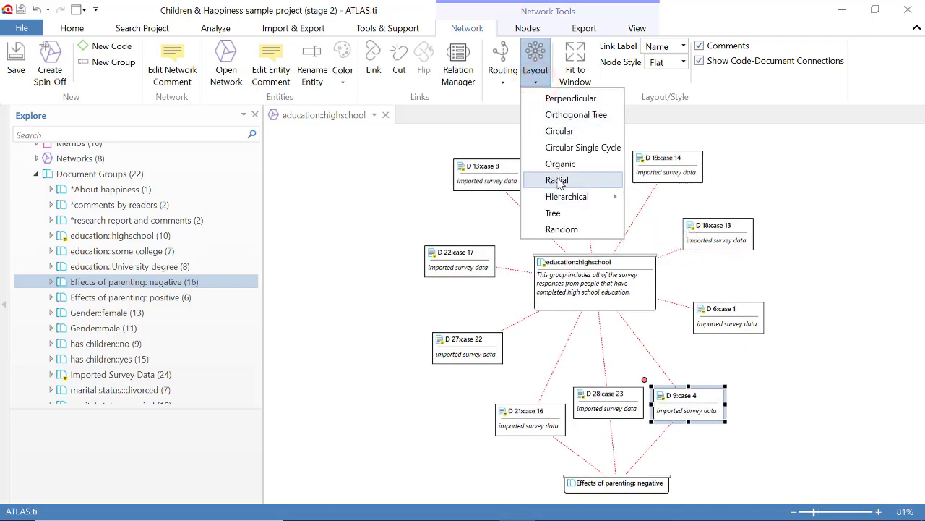
click(558, 180)
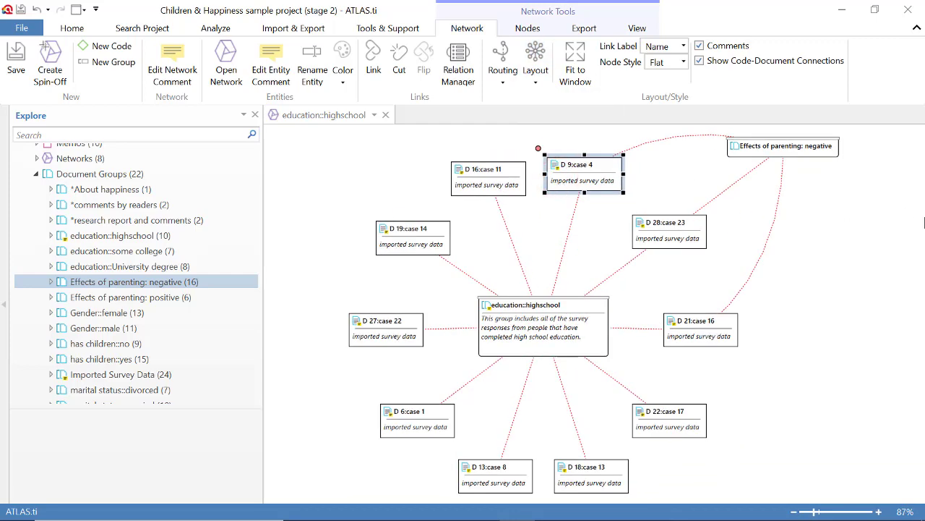
click(883, 237)
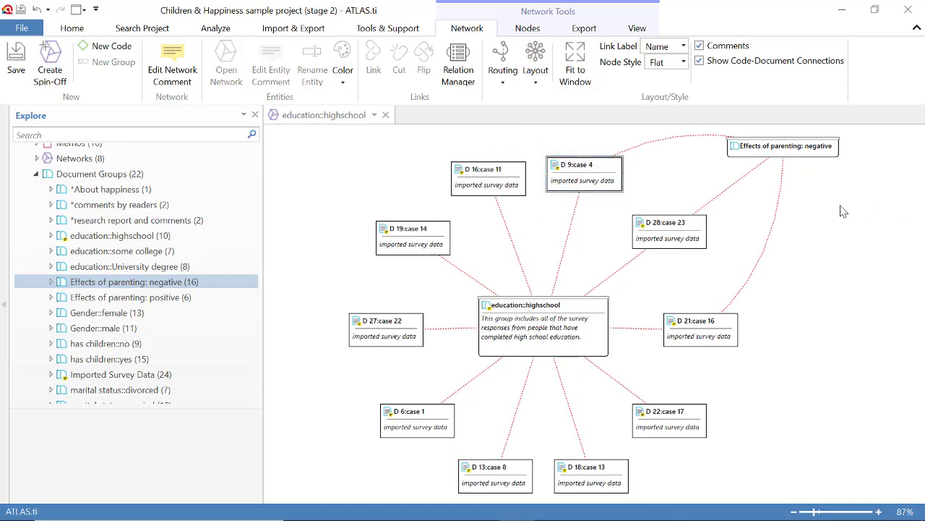
- Examine how cases 4, 23 and 16 link to both the education::highschool and "Effects of parenting: negative" groups
click(589, 179)
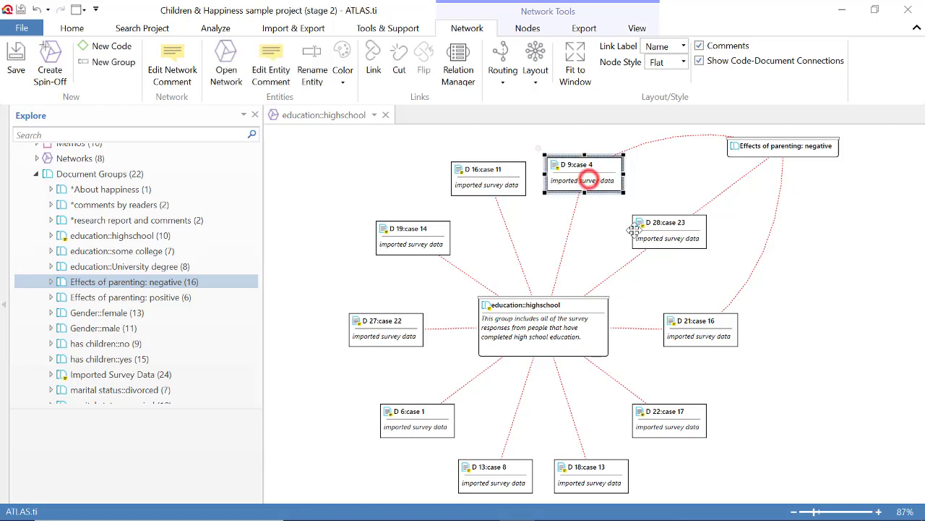
click(653, 237)
click(682, 327)
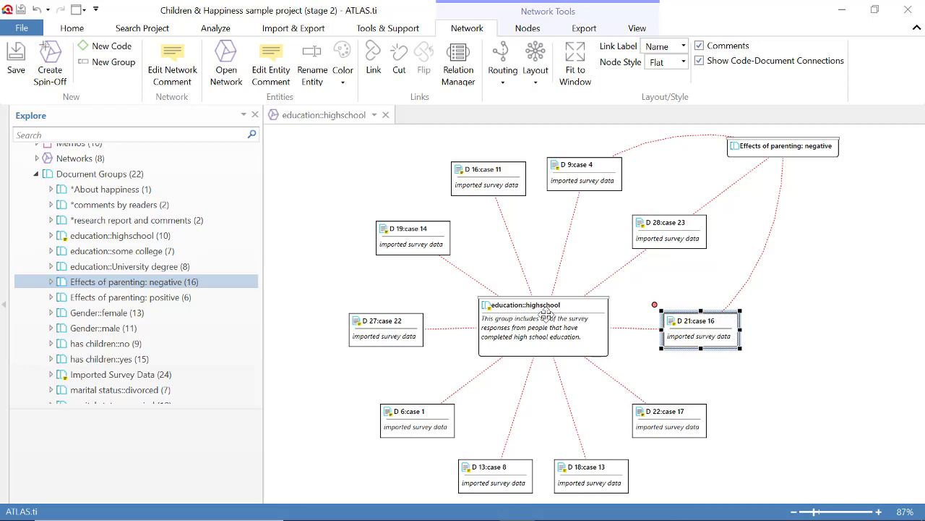
click(546, 322)
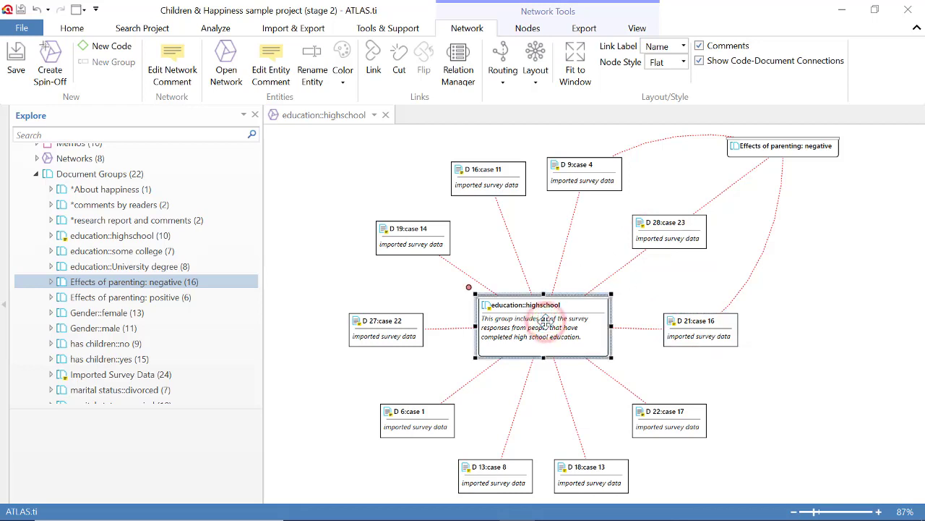
click(800, 141)
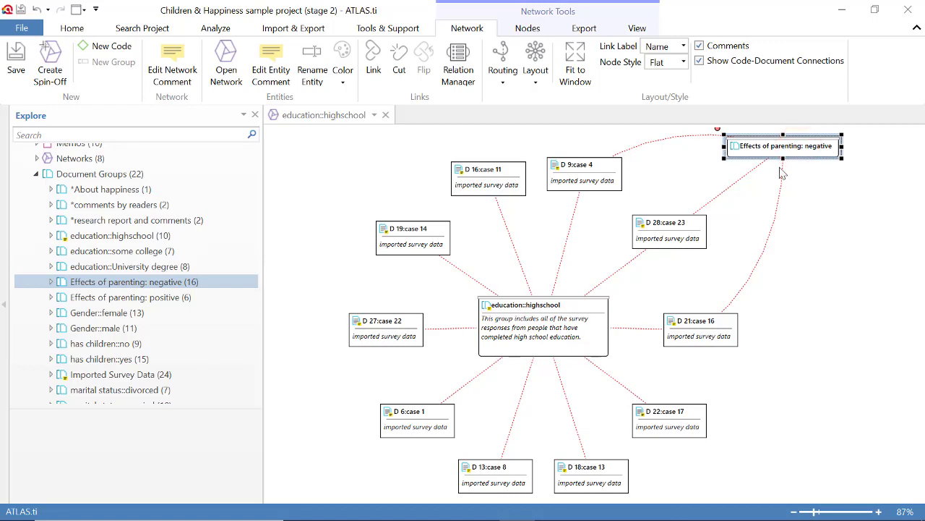
click(827, 218)
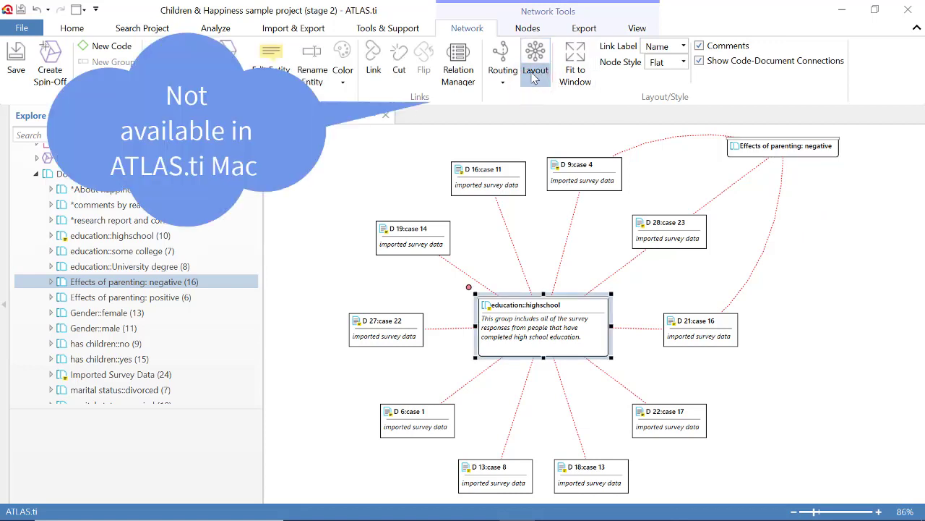
- Try Orthogonal Routing and Polyline Routing for the network's links
click(504, 82)
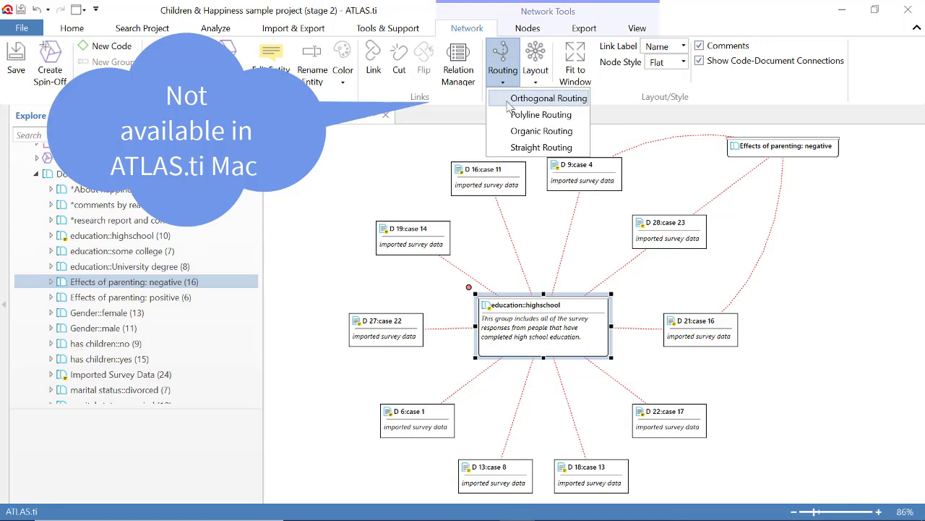
click(509, 100)
click(503, 77)
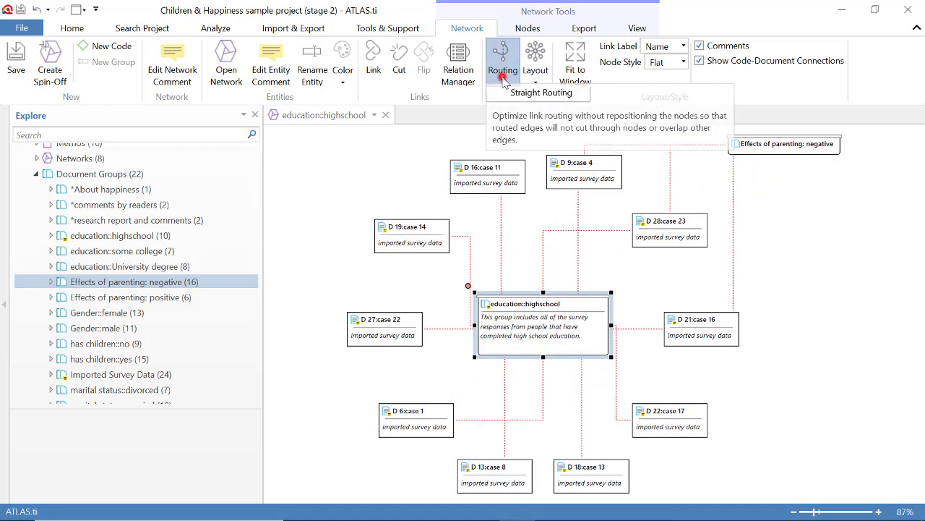
click(525, 117)
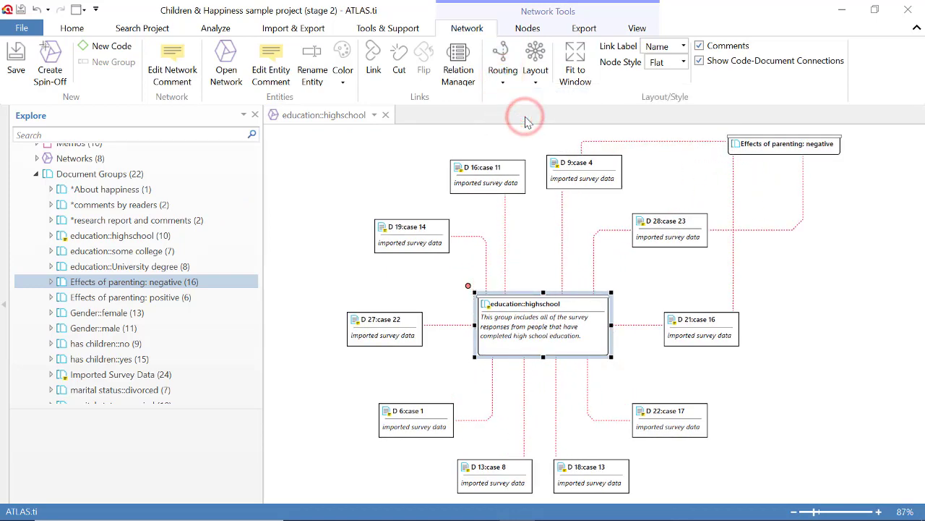
- Try Organic Routing and Straight Routing for the network's links
click(504, 75)
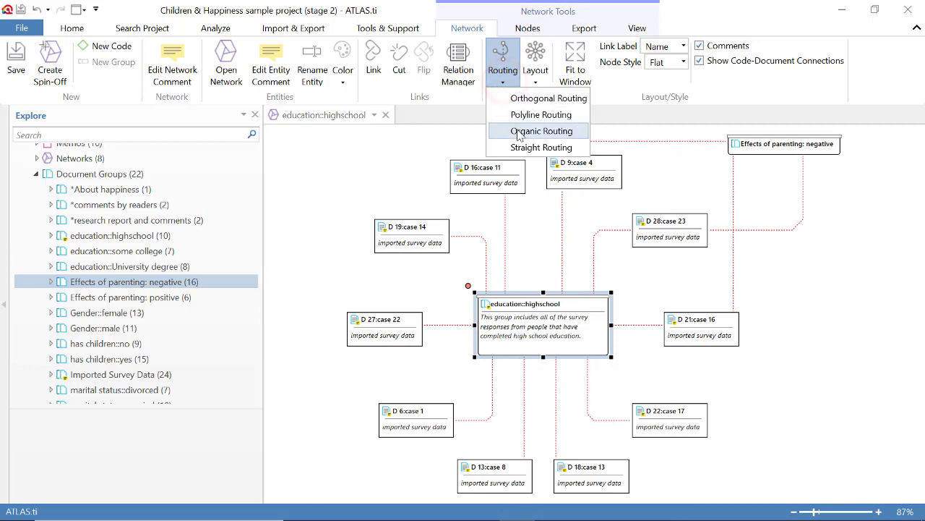
click(517, 132)
click(503, 81)
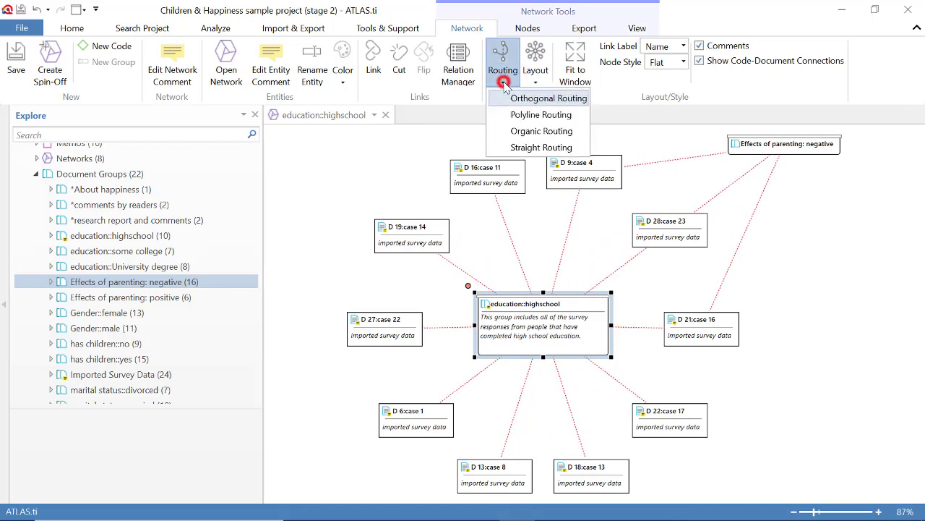
click(522, 147)
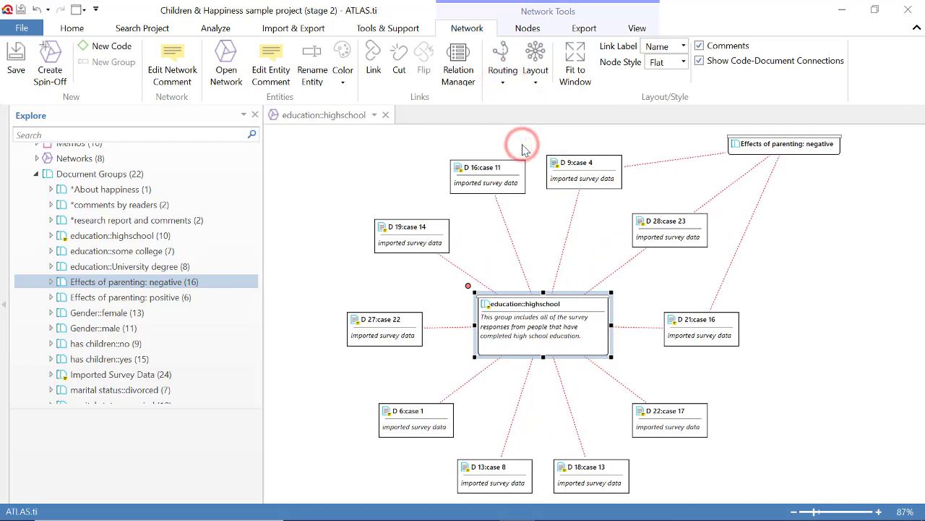
- Apply Orthogonal Routing to the network's links
click(503, 81)
click(516, 107)
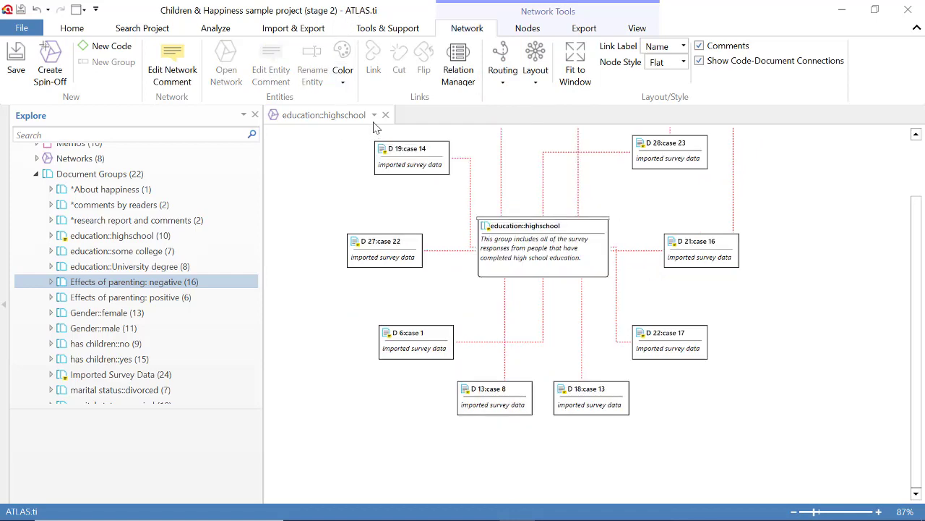
- Save the network as "education::highschool and effects parenting negative" and close it
click(16, 57)
click(540, 254)
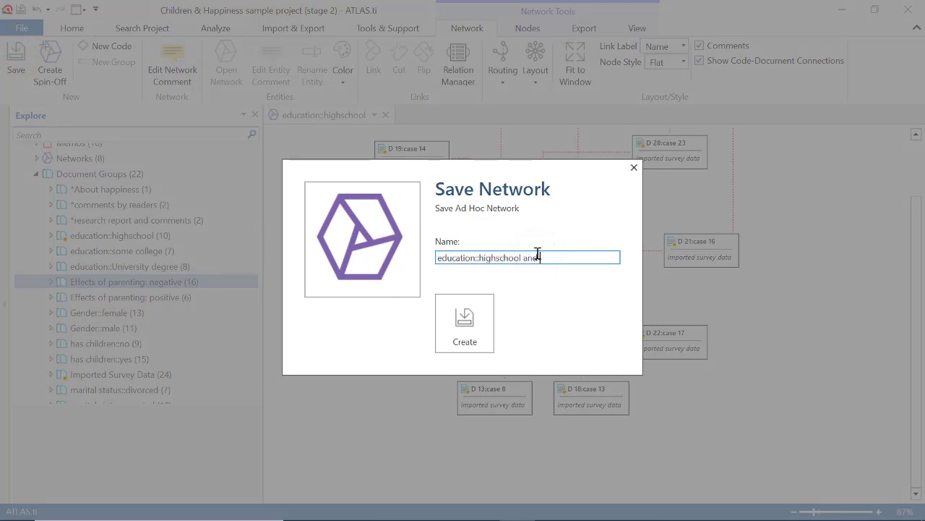
text(and effects parenting negative)
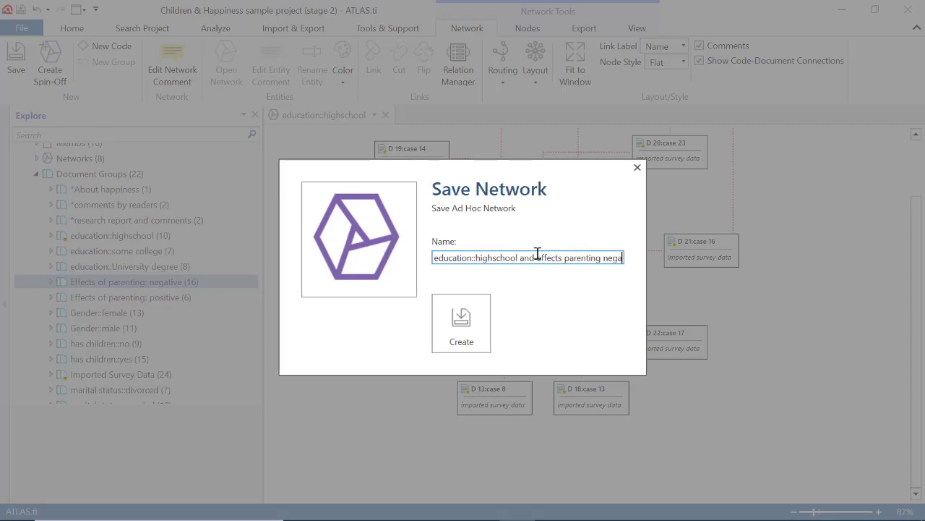
click(455, 329)
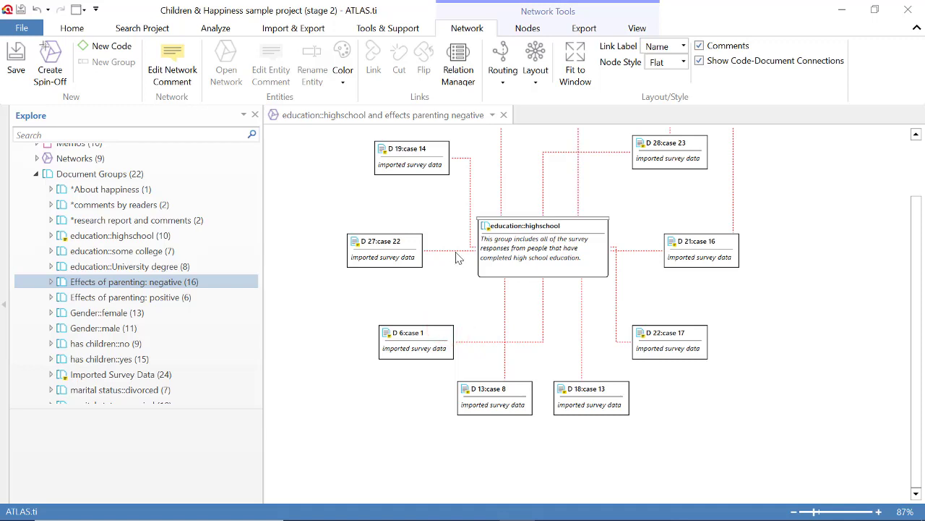
click(504, 114)
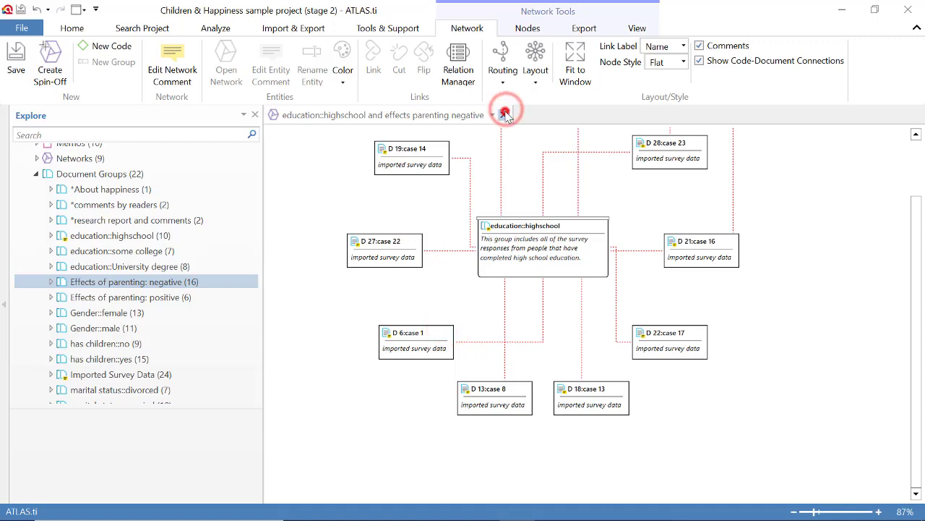
- Collapse the document groups, expand the project's networks and reopen the saved "education::highschool and effects parenting negative" network
click(37, 175)
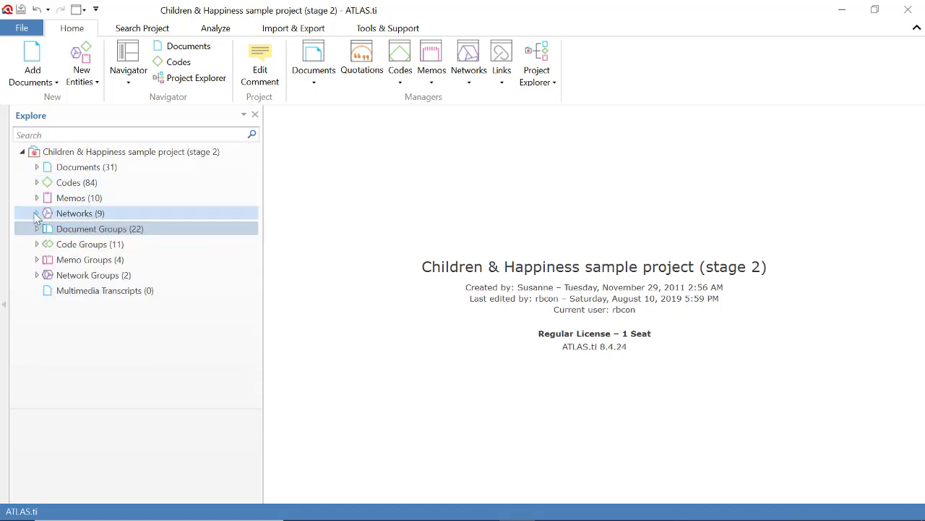
click(36, 214)
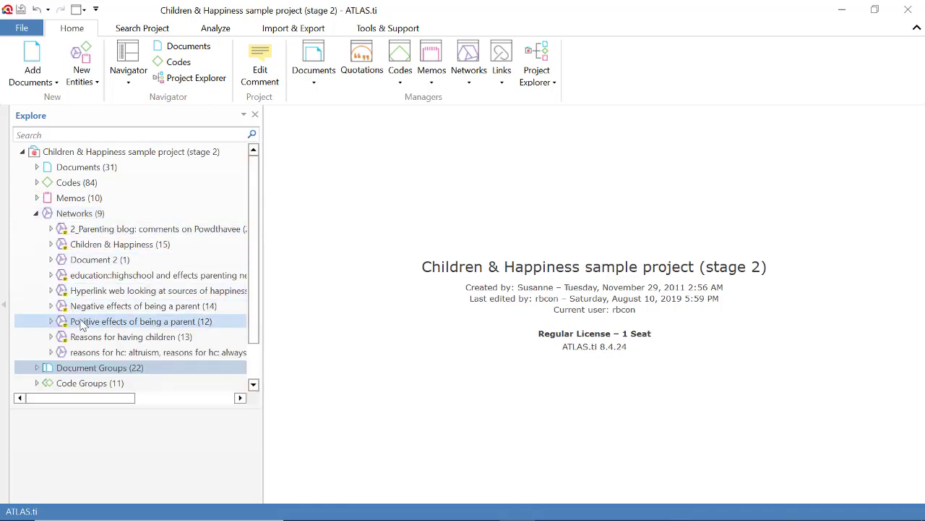
double_click(108, 279)
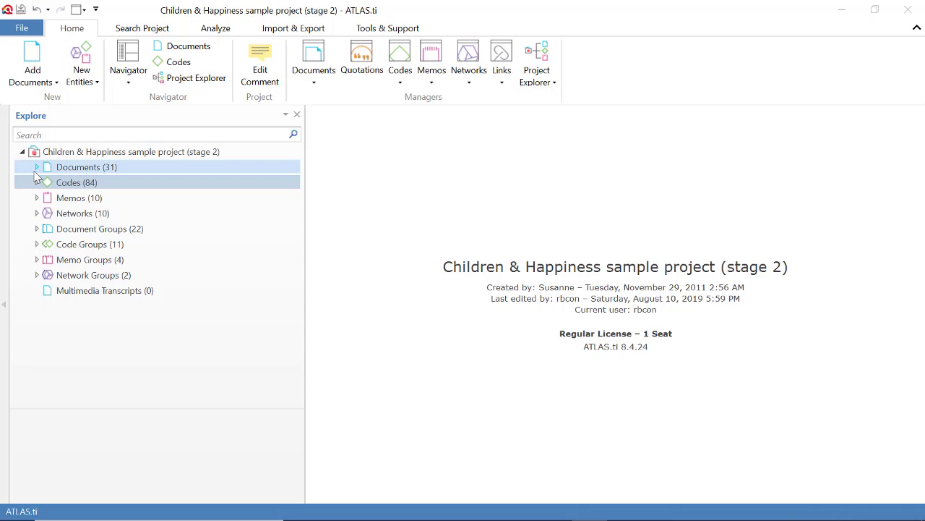
- Expand document D 1 in the project tree and open it at quotation 1:1
click(37, 168)
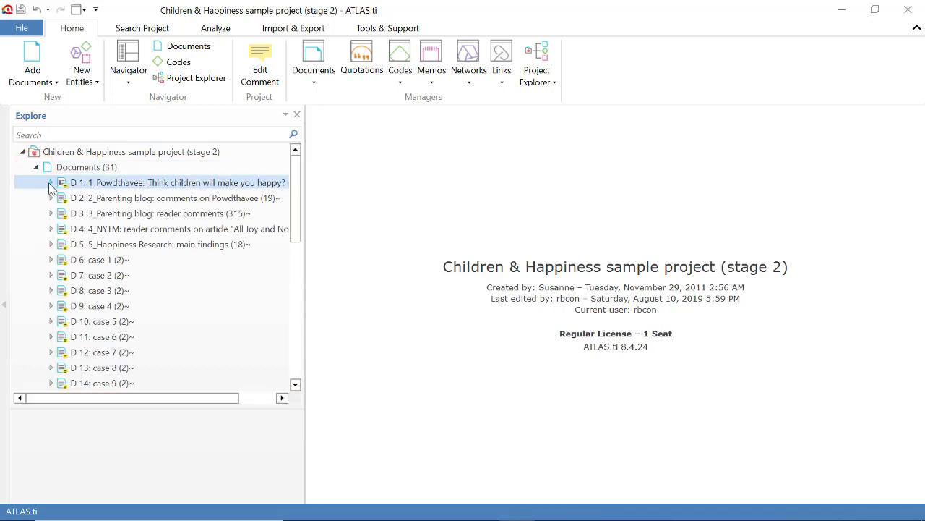
click(50, 183)
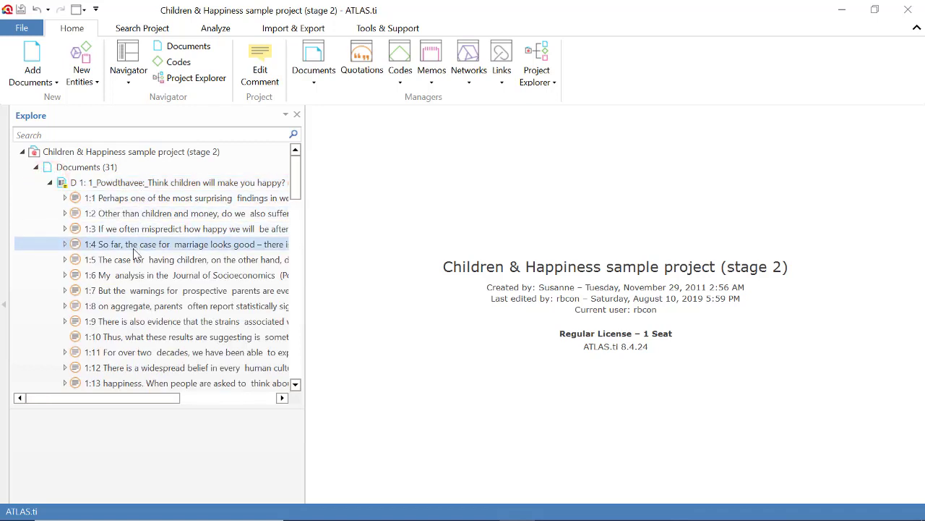
click(118, 198)
double_click(118, 198)
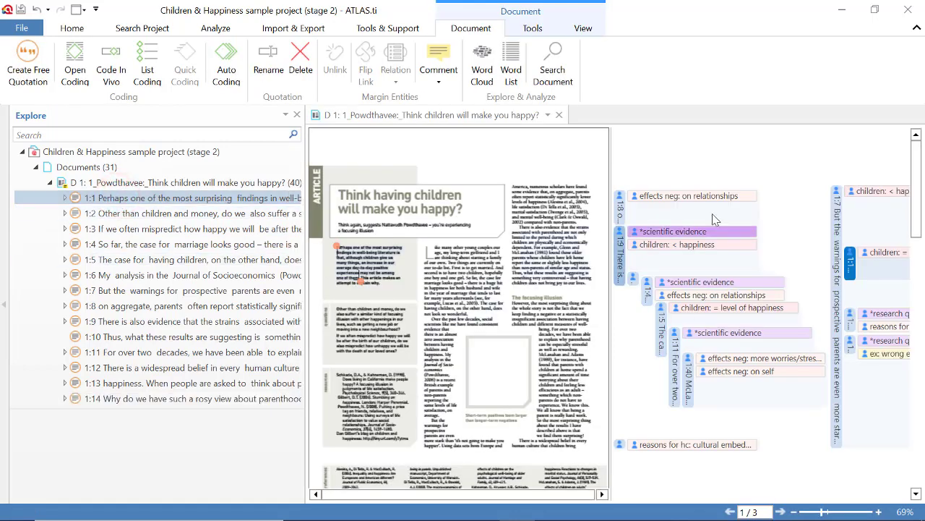
- Widen the margin area beside the document and select quotation 1:9 to highlight its passage in the text
drag(611, 296, 574, 300)
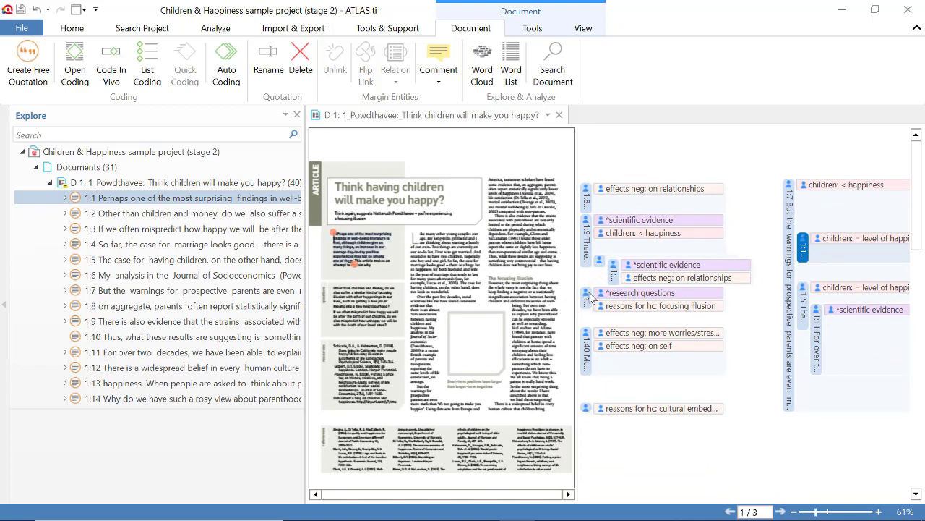
click(587, 243)
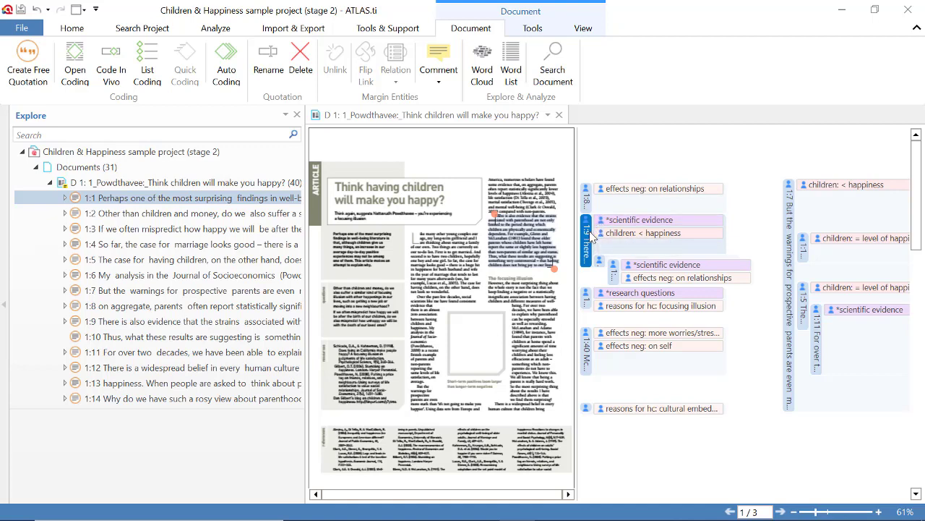
- Open a network for quotation 1:9 and arrange its document above the quotation, *scientific evidence below it and children: < happiness to its right
right_click(590, 237)
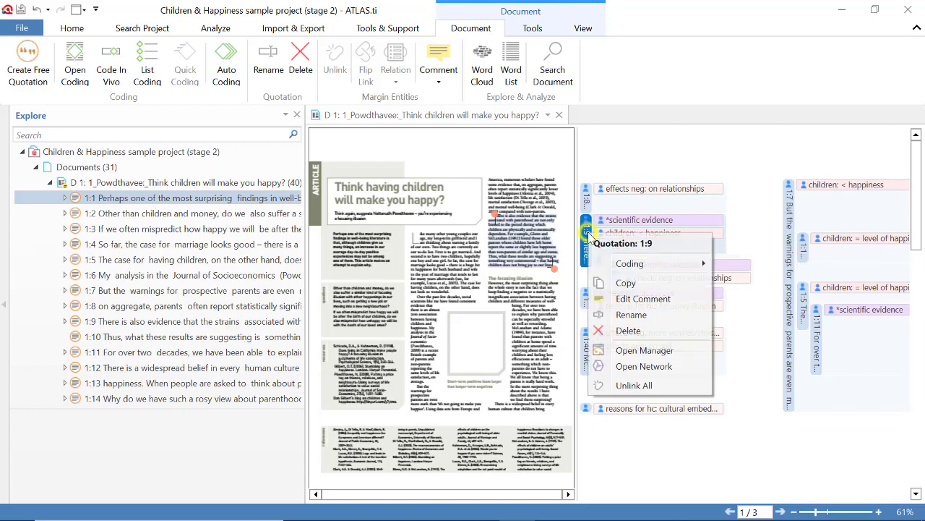
click(680, 367)
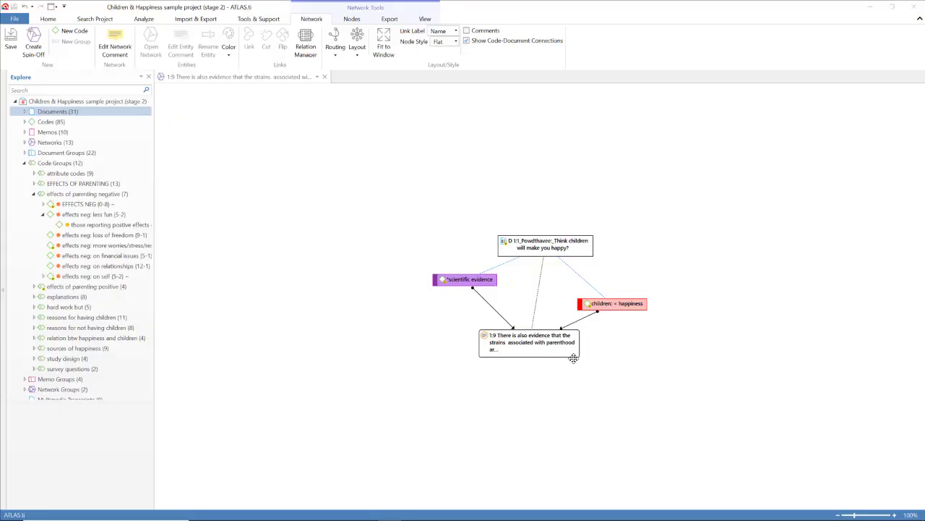
drag(499, 349, 413, 214)
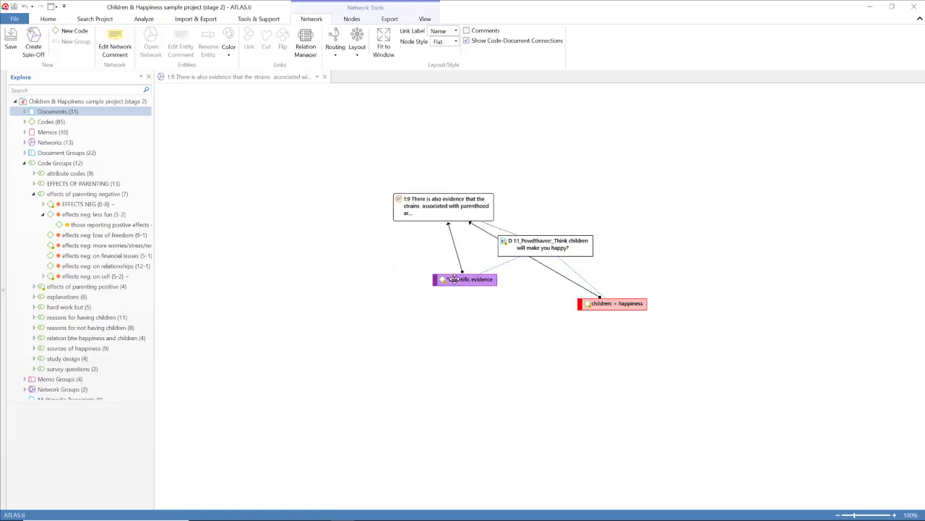
drag(454, 279, 434, 289)
drag(614, 306, 463, 149)
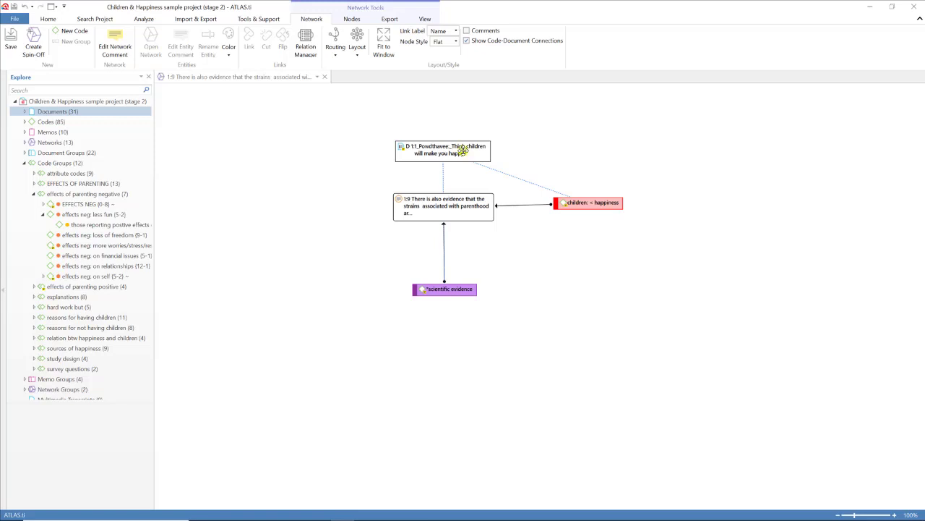
- Remove document D 1 from the network and separate the children: < happiness code from the quotation, below and to its right
right_click(463, 149)
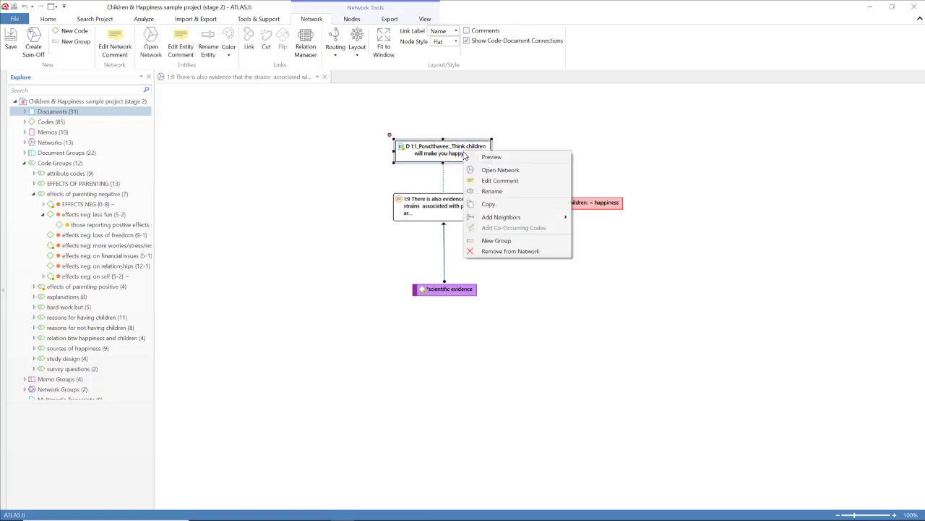
click(502, 253)
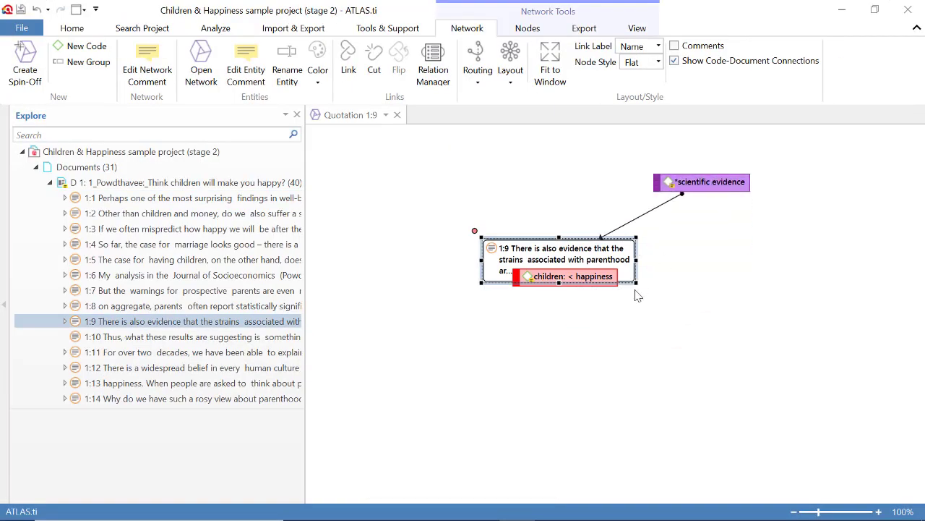
drag(624, 268, 612, 253)
drag(587, 284, 717, 318)
drag(614, 235, 618, 241)
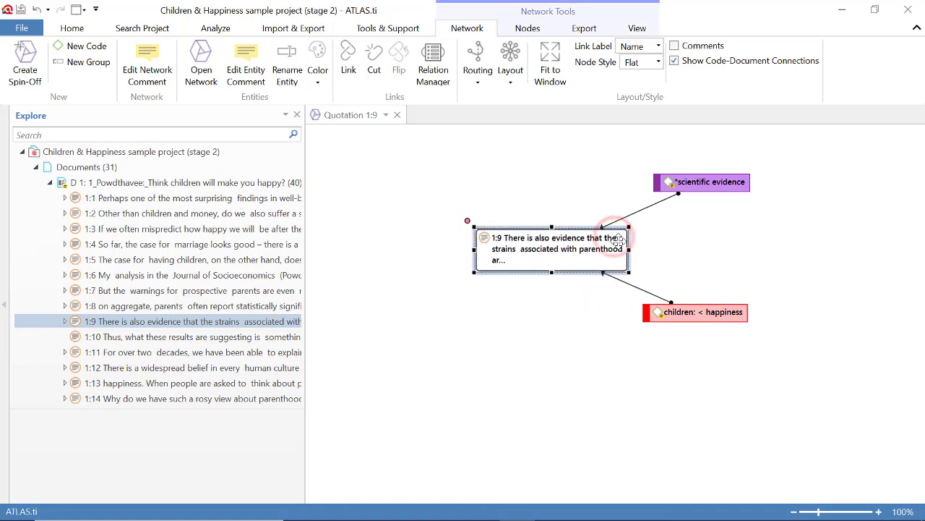
click(689, 234)
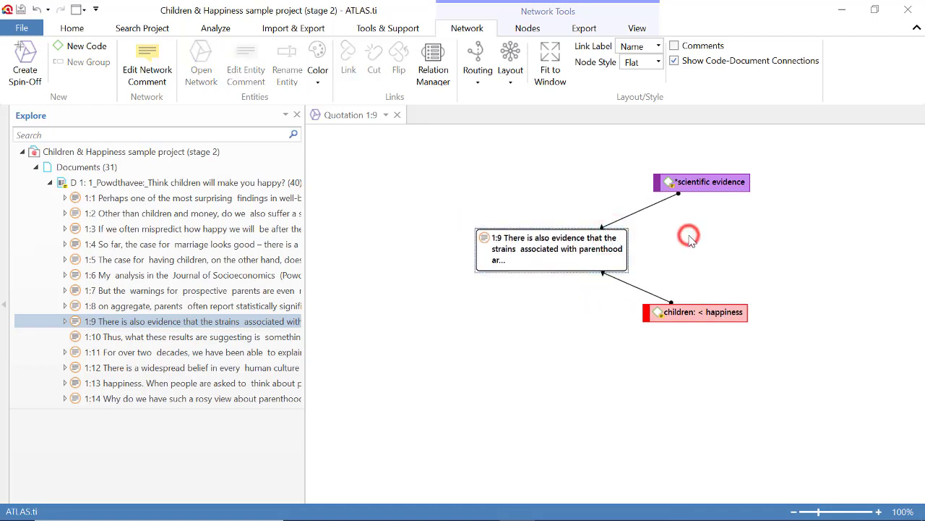
- Arrange the network with quotation 1:9 above, *scientific evidence at its lower left and children: < happiness at its lower right
click(728, 181)
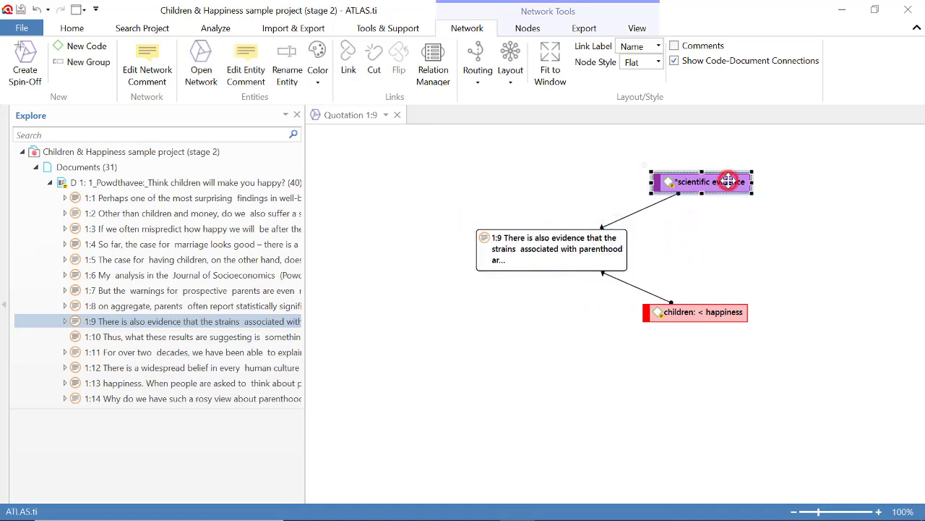
click(717, 313)
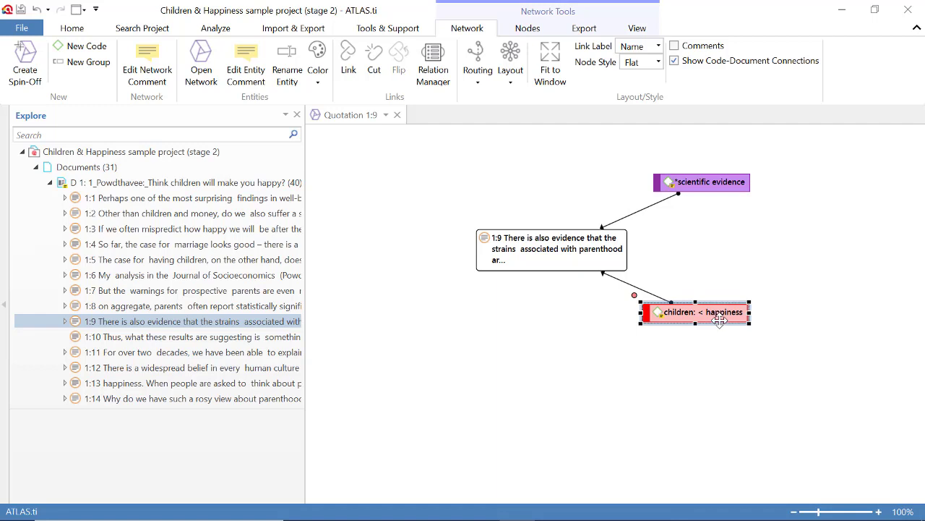
drag(729, 179, 392, 338)
drag(541, 230, 535, 212)
click(544, 297)
click(754, 271)
drag(700, 315, 699, 324)
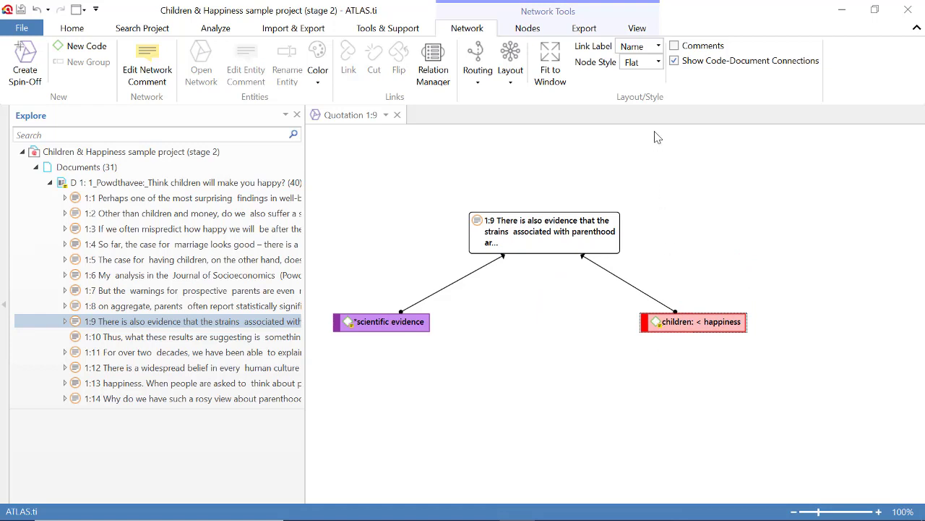
- Turn on the content preview for the network nodes and move the quotation 1:9 node upward so its full text fits
click(637, 30)
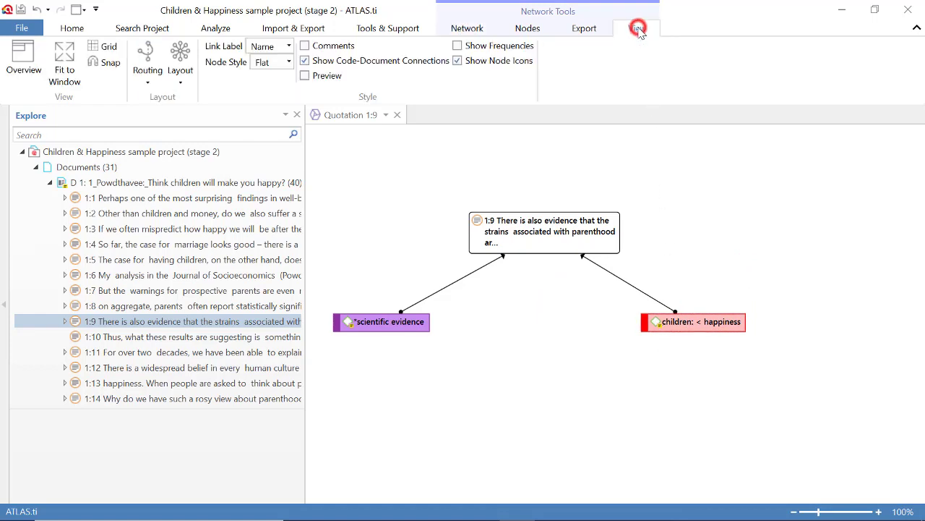
click(304, 75)
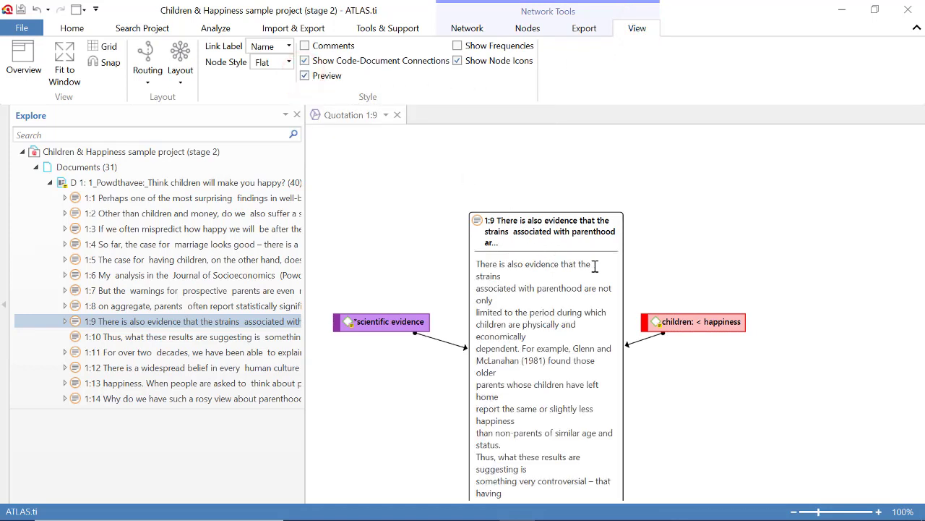
drag(575, 244, 572, 191)
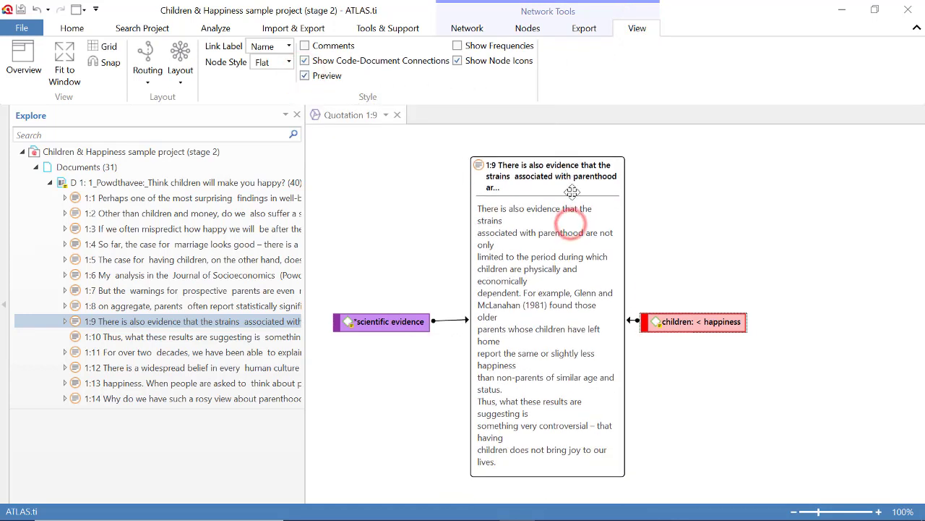
- Make the quotation 1:9 preview node wider and shorter and spread the two codes farther out on either side below it
click(621, 478)
drag(621, 477, 772, 335)
drag(415, 327, 416, 361)
drag(656, 318, 689, 322)
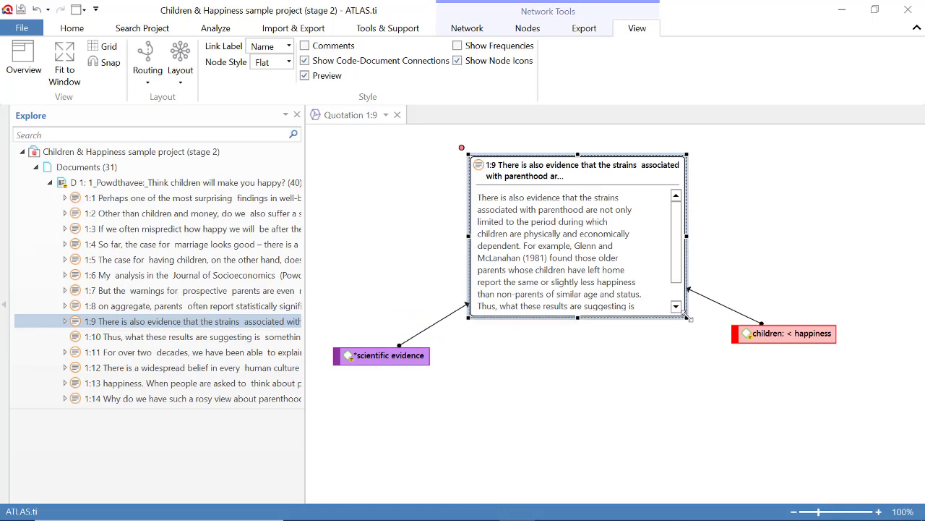
click(647, 357)
drag(671, 264, 677, 229)
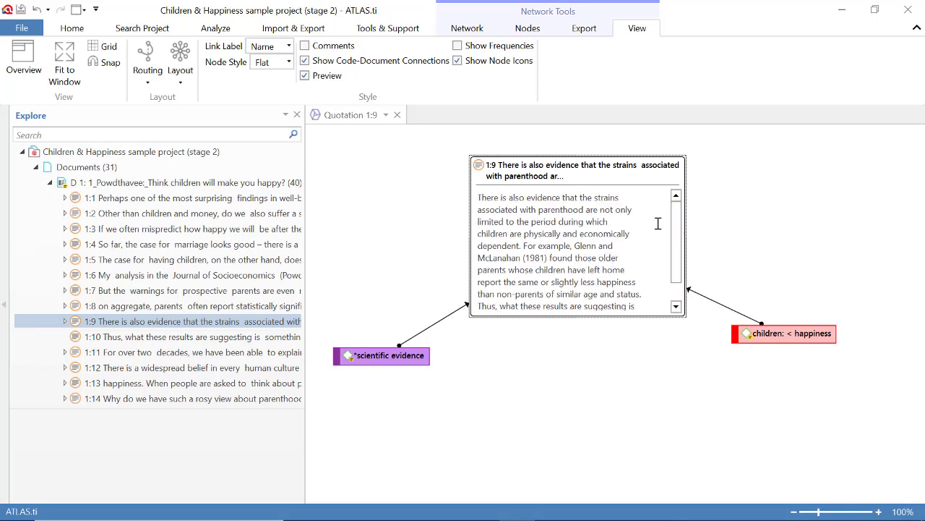
- Turn off the node preview and shrink the quotation 1:9 node to fit its title
click(304, 75)
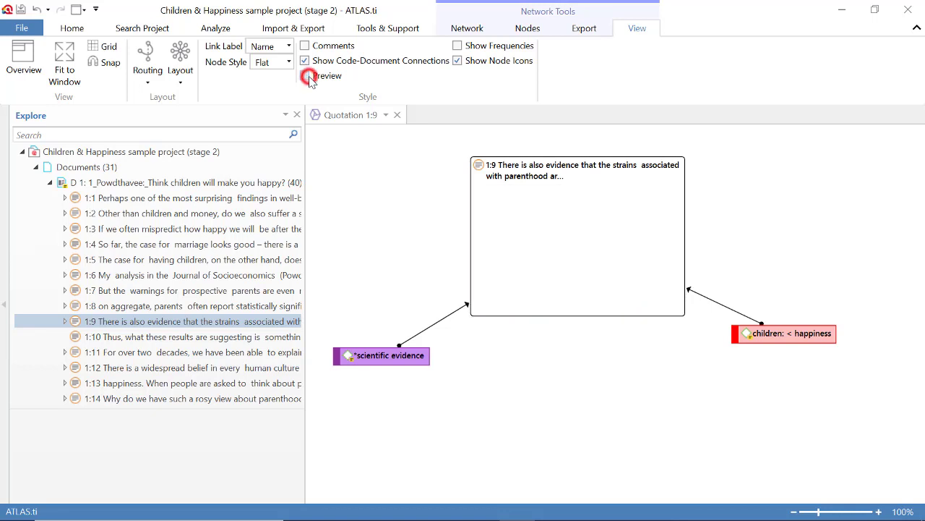
click(543, 181)
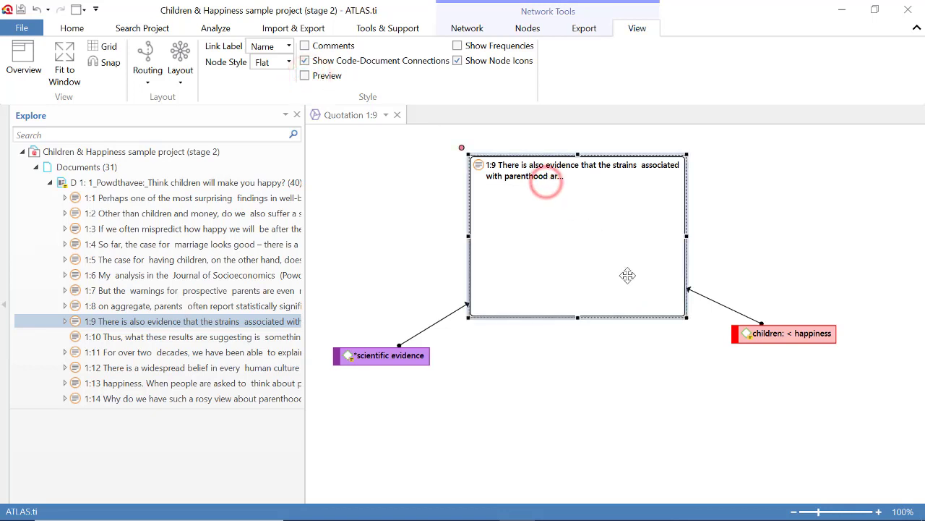
drag(686, 316, 650, 193)
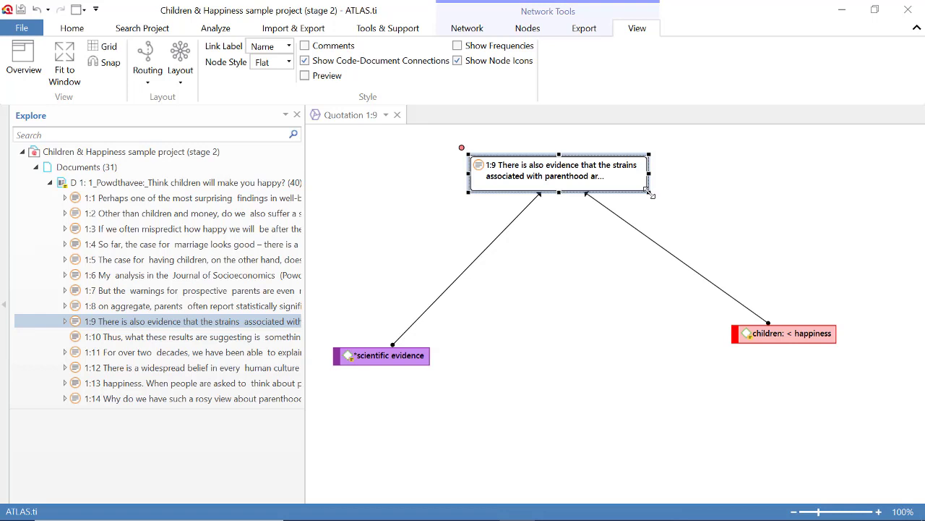
- Turn the node preview back on and enlarge the quotation 1:9 node to show several lines of its text
click(335, 79)
drag(649, 193, 665, 260)
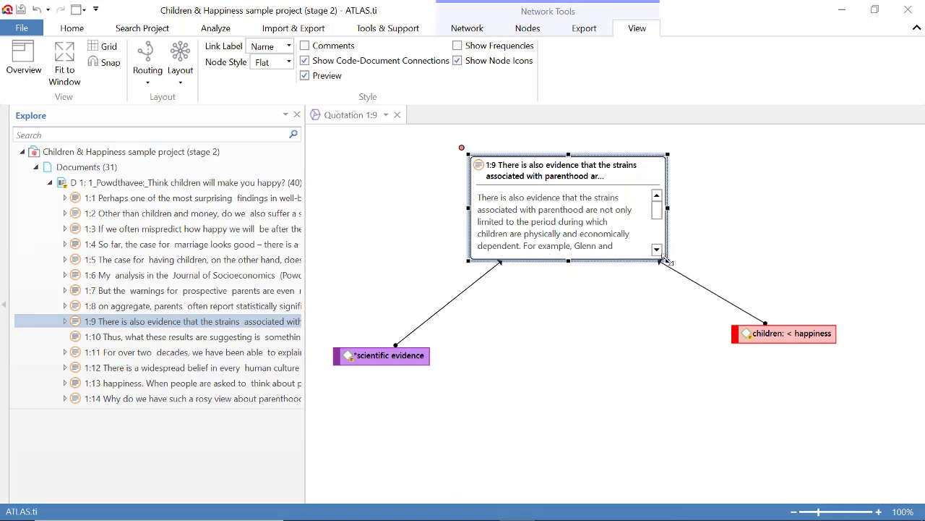
click(656, 325)
- Move *scientific evidence closer below the quotation node and place children: < happiness level with it on the right
drag(411, 359, 432, 318)
drag(756, 333, 752, 323)
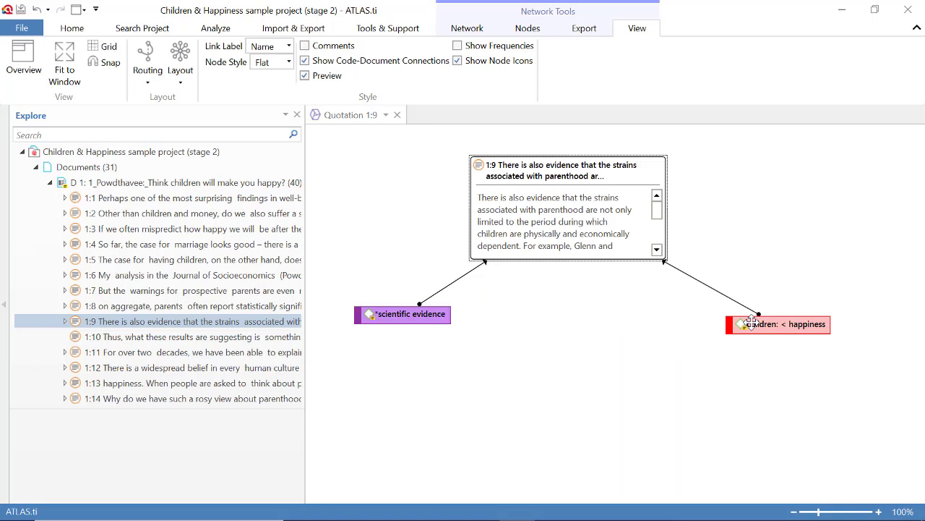
drag(752, 324, 766, 202)
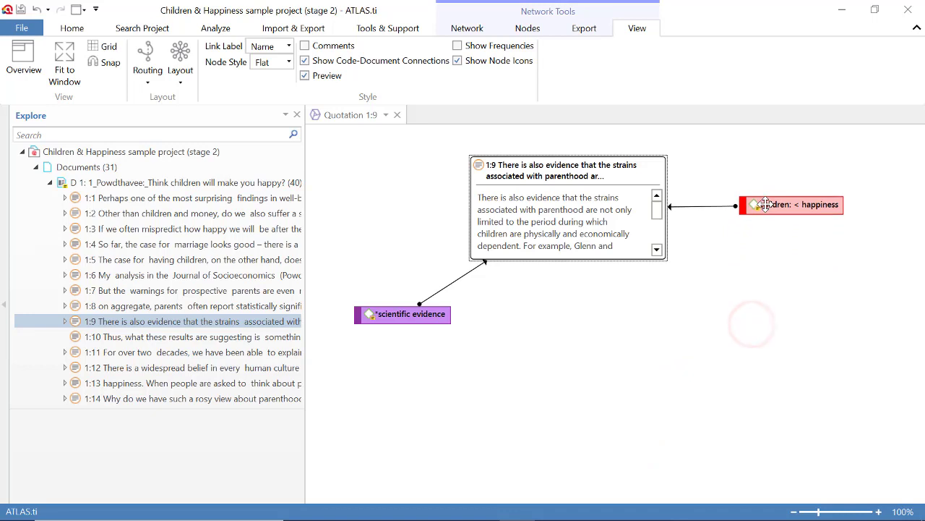
- Review the Add Neighbors options for the children: < happiness code without adding anything
click(766, 202)
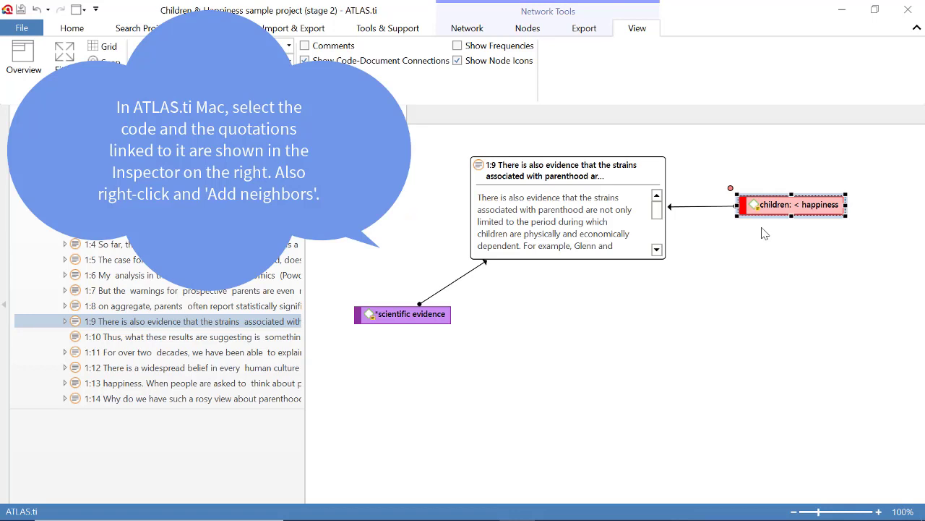
right_click(803, 206)
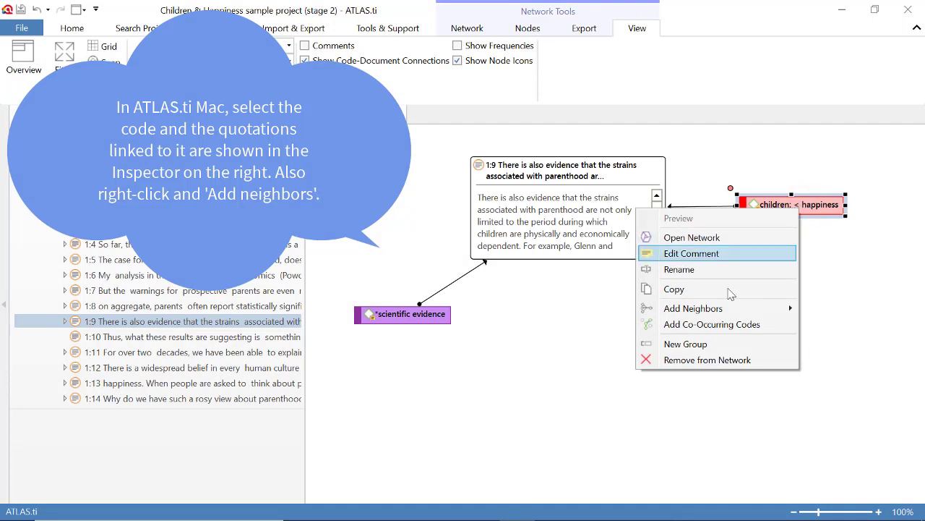
mouse_move(723, 311)
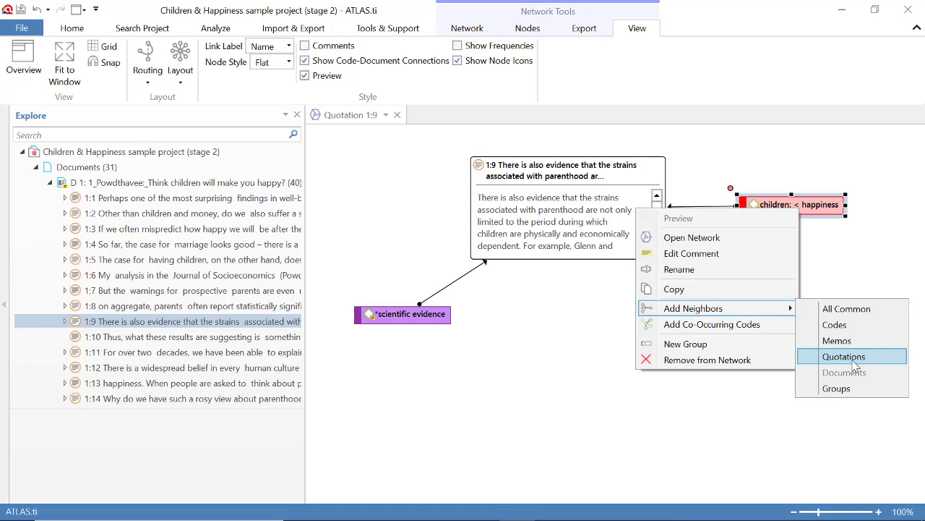
click(841, 271)
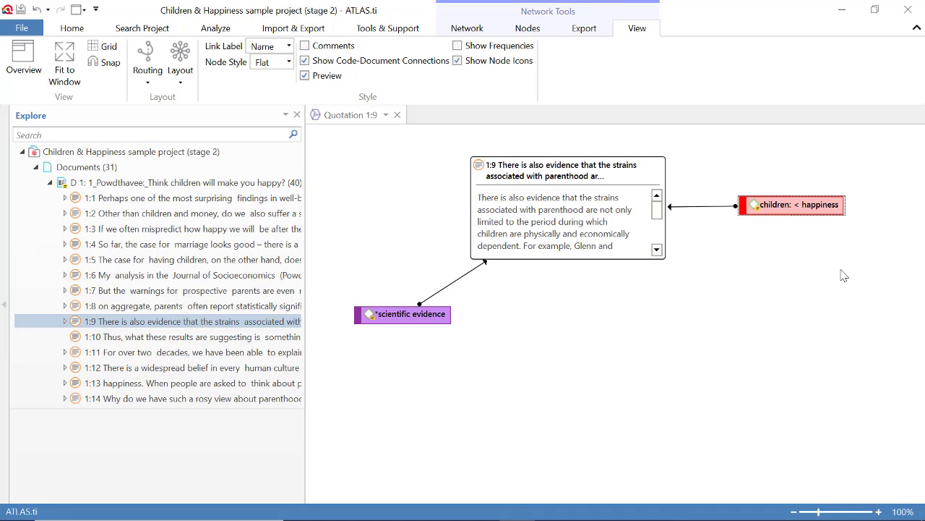
- Show frequencies on the network nodes, shift the children: < happiness code slightly upward, and select the quotation 1:9 node
click(457, 45)
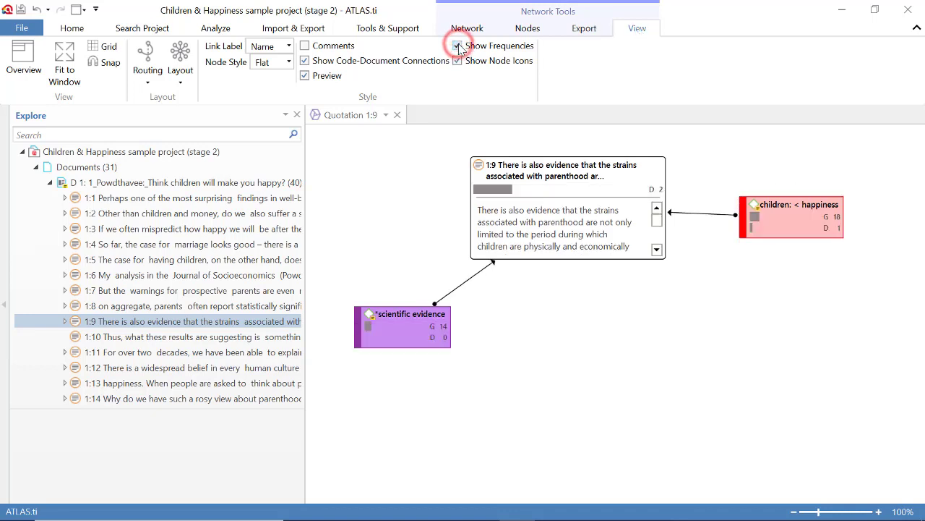
drag(795, 211, 786, 194)
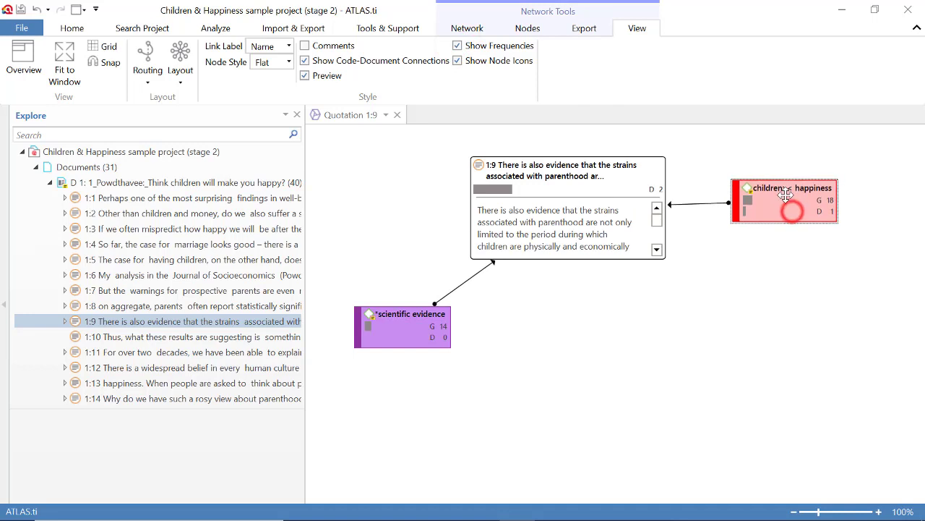
click(782, 205)
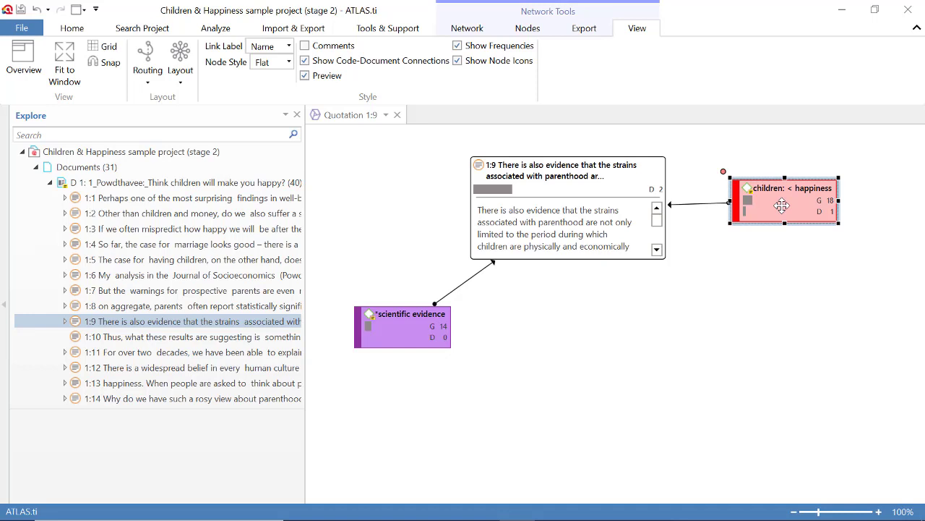
click(552, 200)
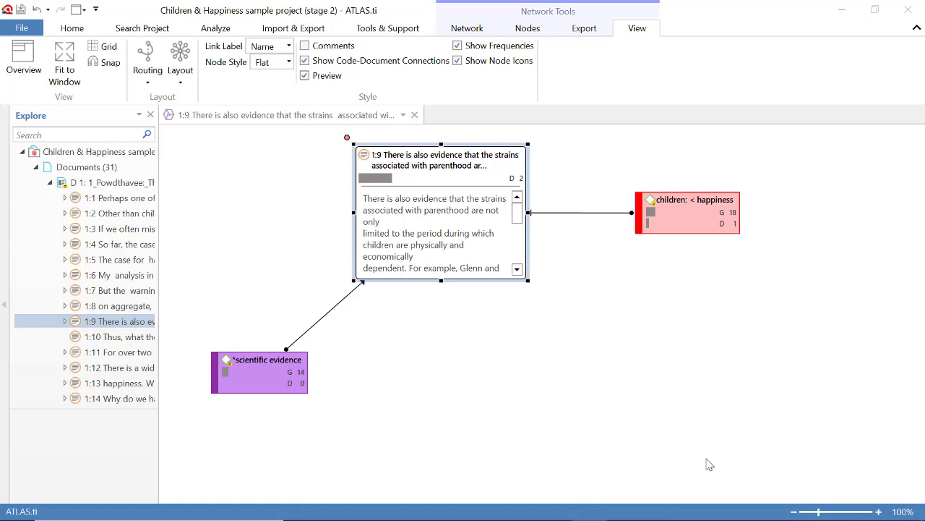
- In the Quotation Manager, filter to the quotations coded with children: < happiness and select quotation 1:9
click(71, 30)
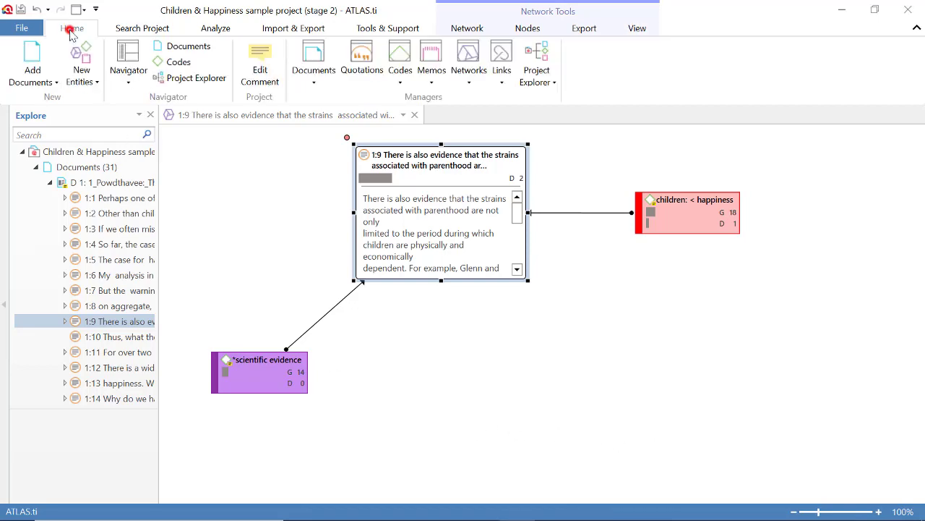
click(366, 62)
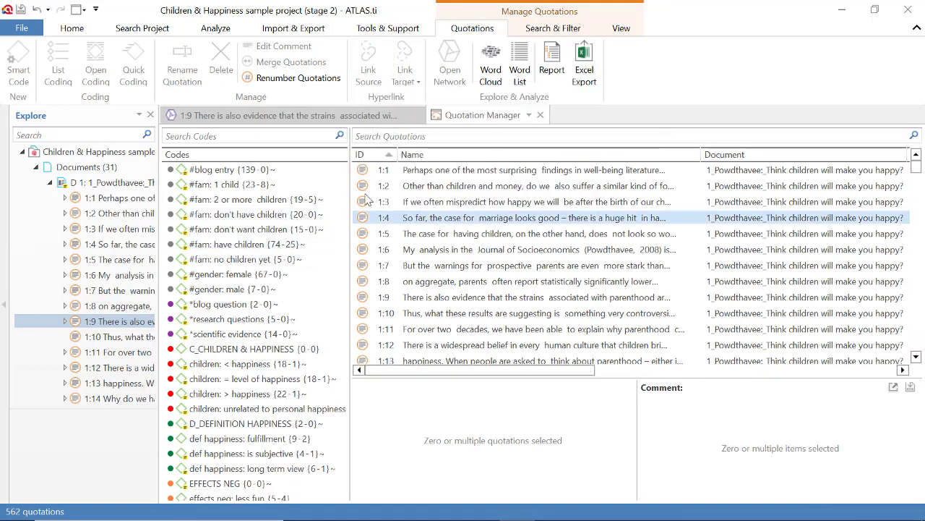
click(346, 181)
drag(345, 180, 343, 235)
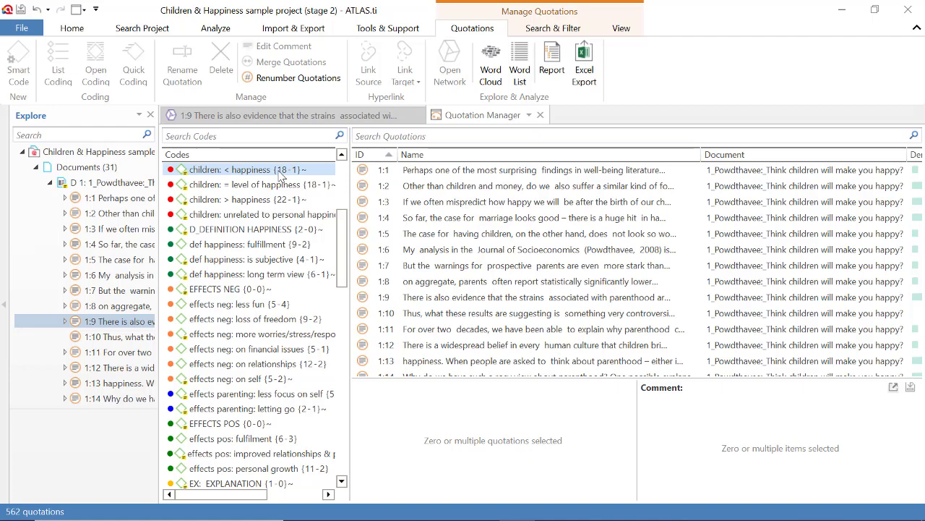
click(281, 172)
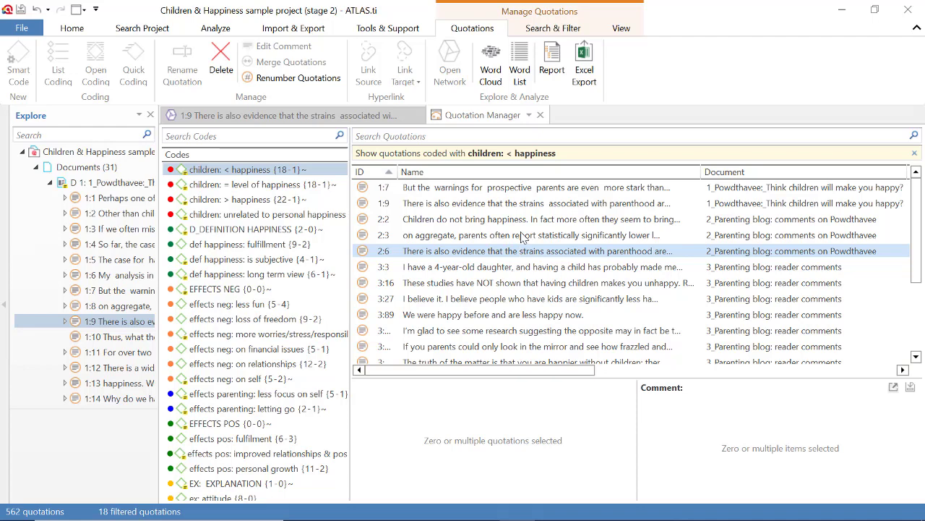
click(483, 204)
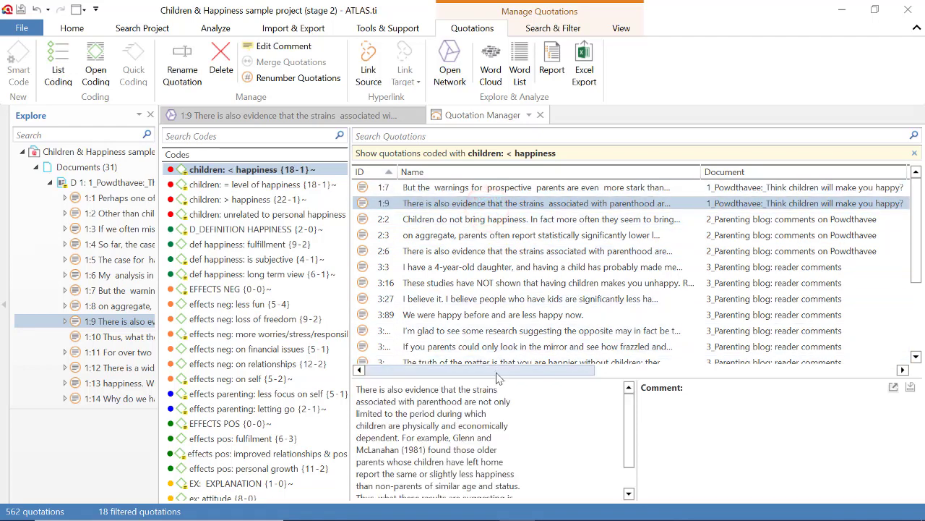
- Enlarge the quotation preview and read quotations 1:7, 2:2, 2:3, 2:6, 3:3 and 3:16 coded with children: < happiness
drag(496, 377, 496, 331)
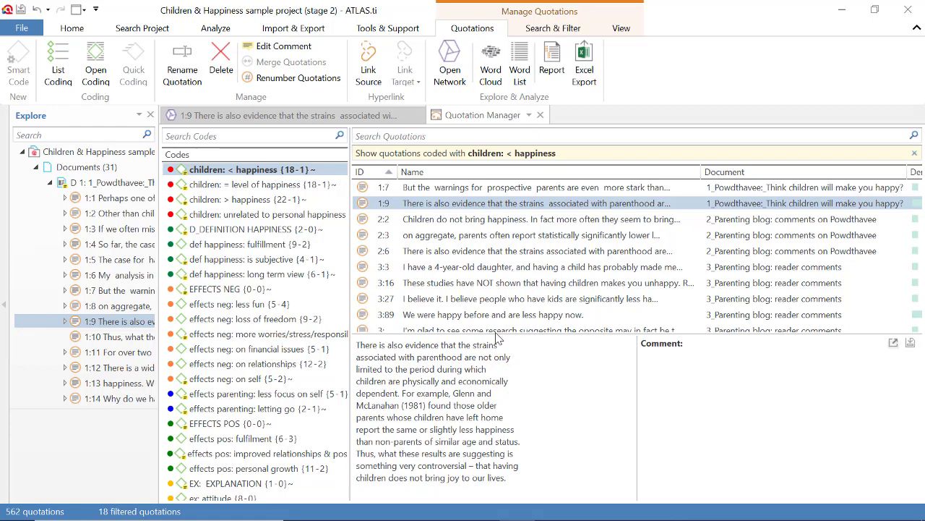
click(473, 192)
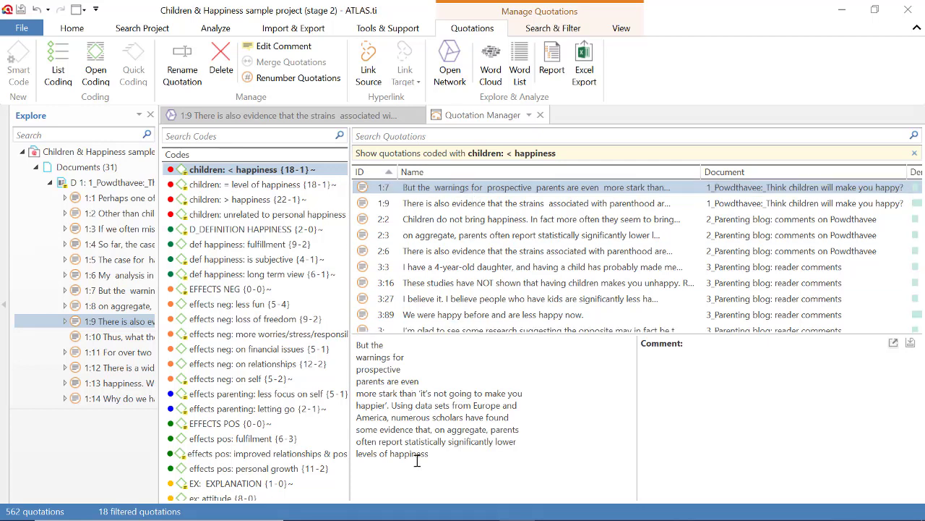
drag(431, 454, 350, 344)
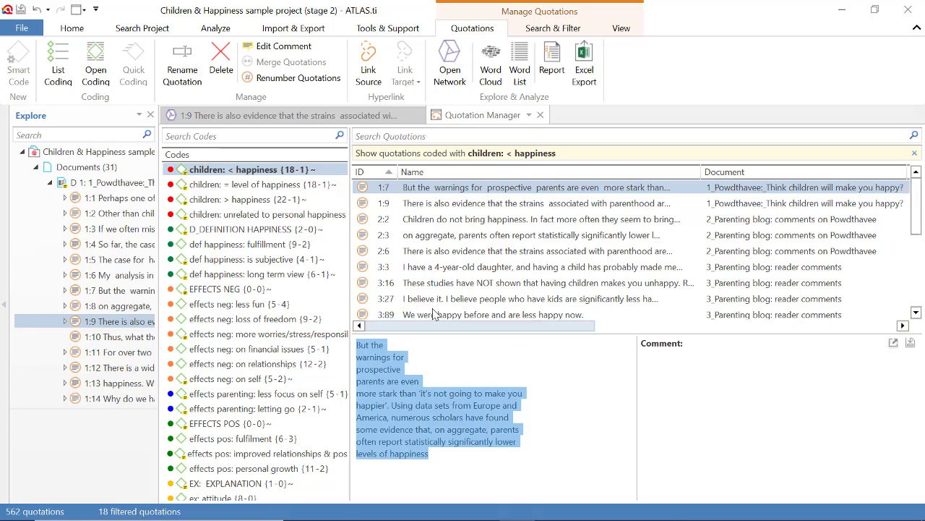
click(407, 219)
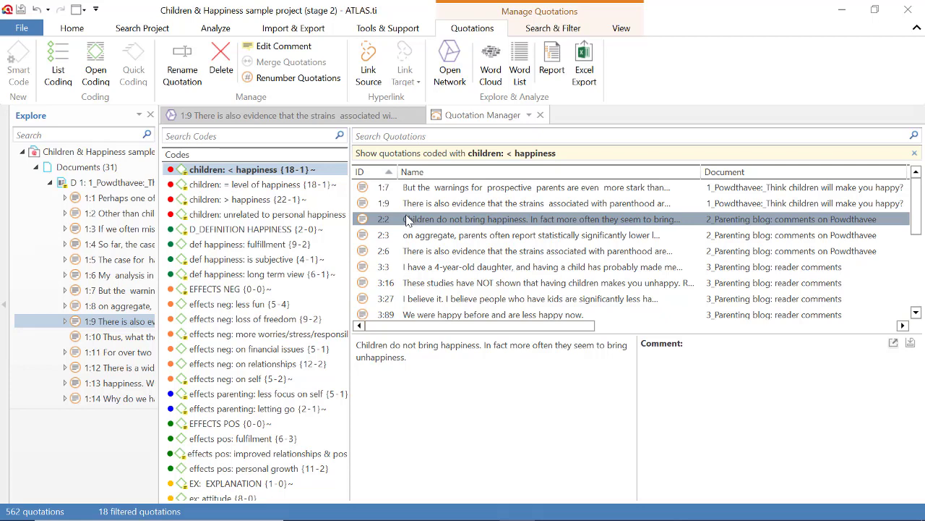
click(408, 236)
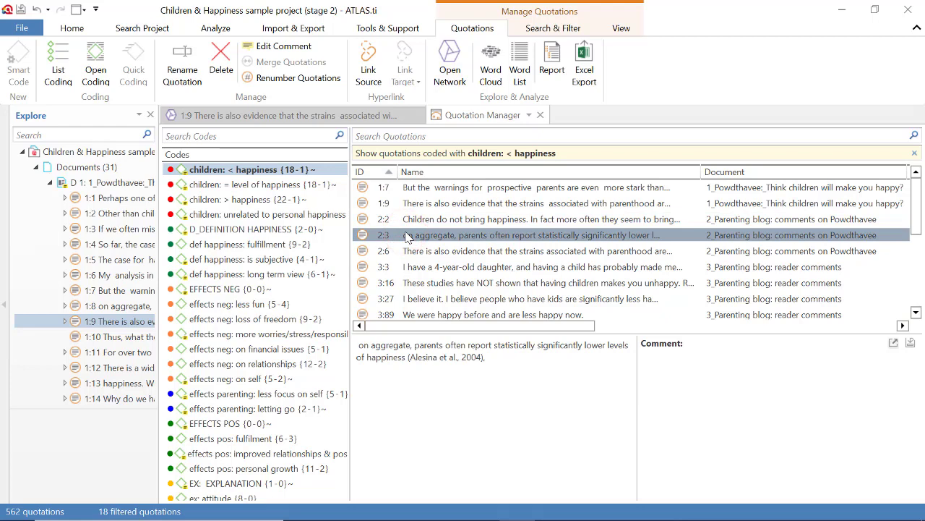
click(409, 252)
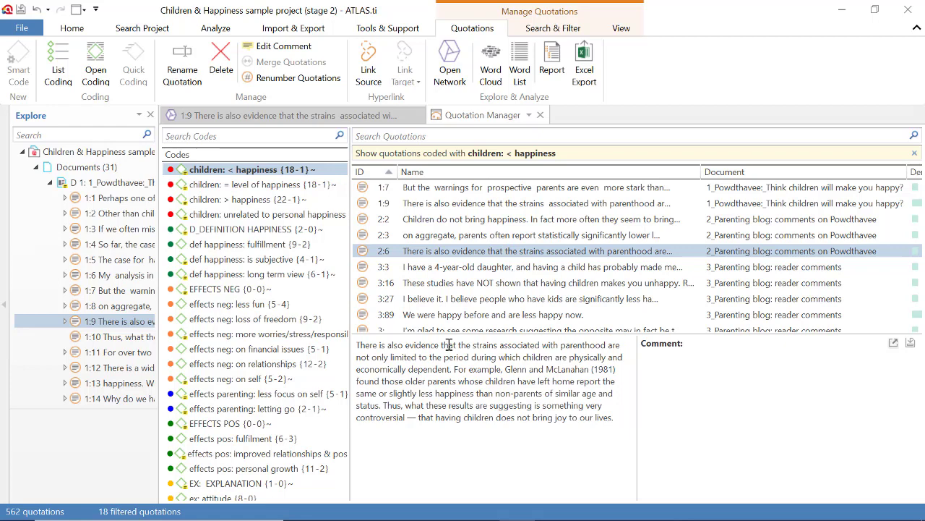
click(443, 267)
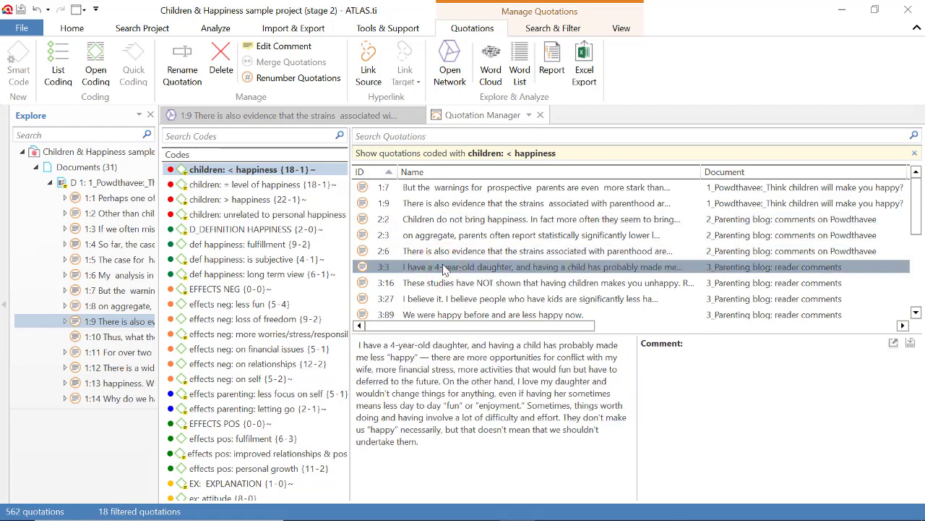
click(440, 285)
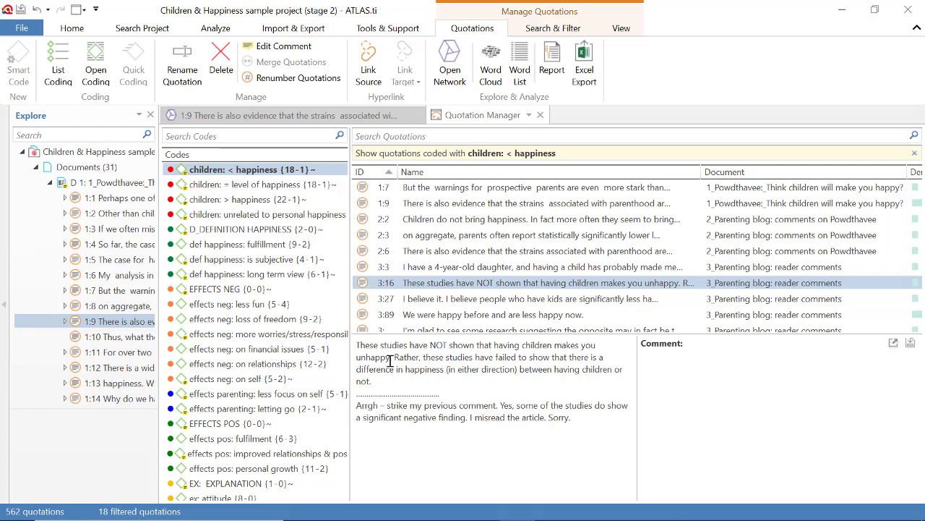
- Widen the ID column in the quotation list so that the three-digit quotation IDs fit
scroll(466, 298, down, 2)
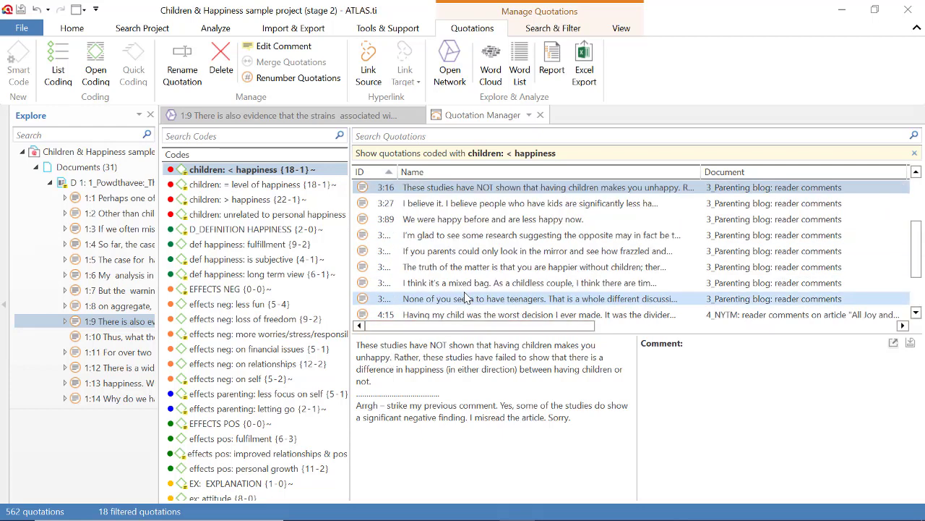
scroll(466, 298, down, 1)
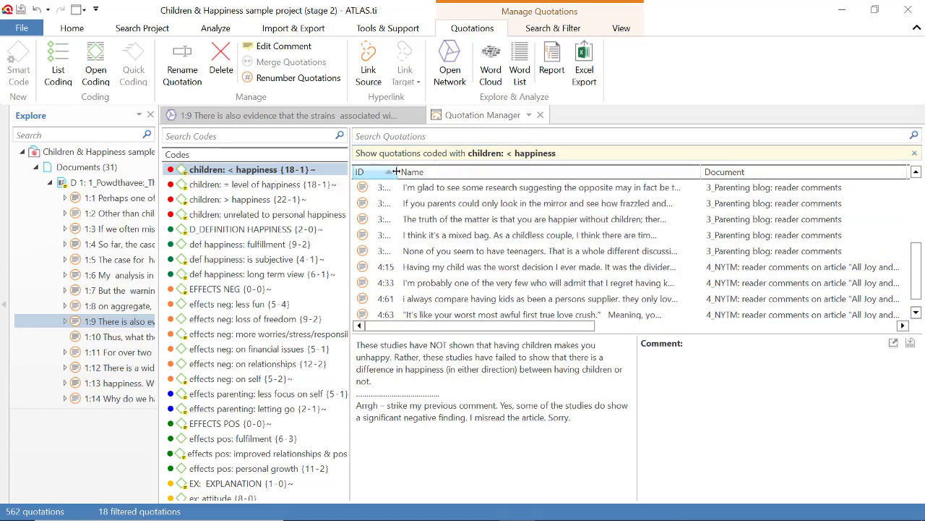
drag(397, 170, 418, 170)
- Read the NYTM reader comment quotations 4:15, 4:33, 4:61 and 4:63 in the preview
scroll(446, 246, down, 1)
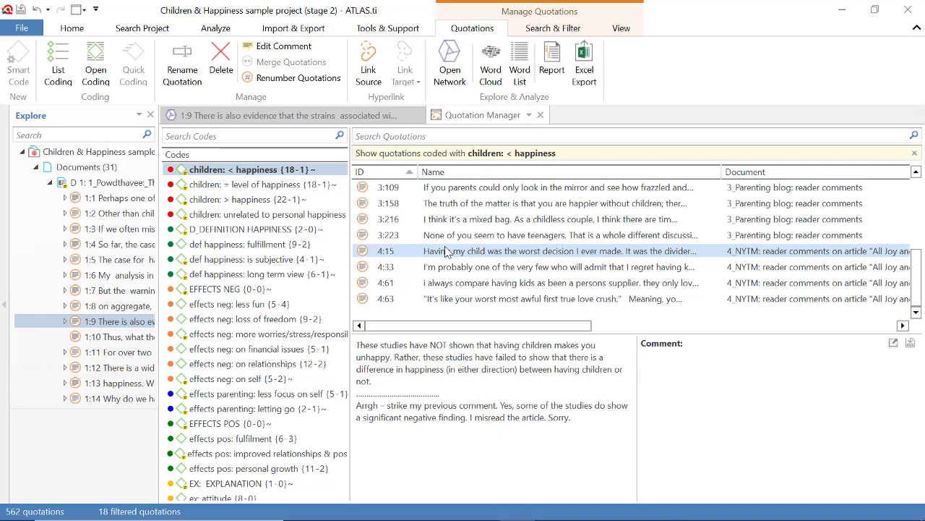
click(446, 250)
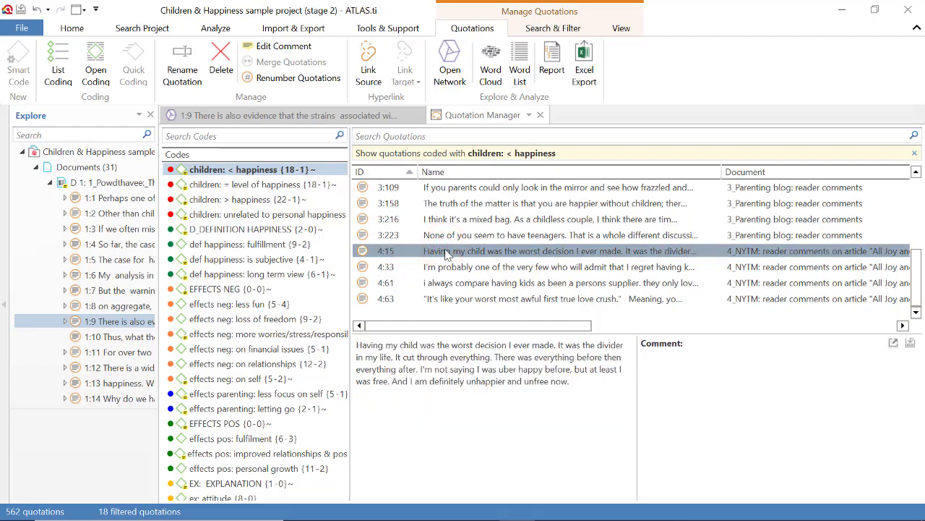
click(446, 267)
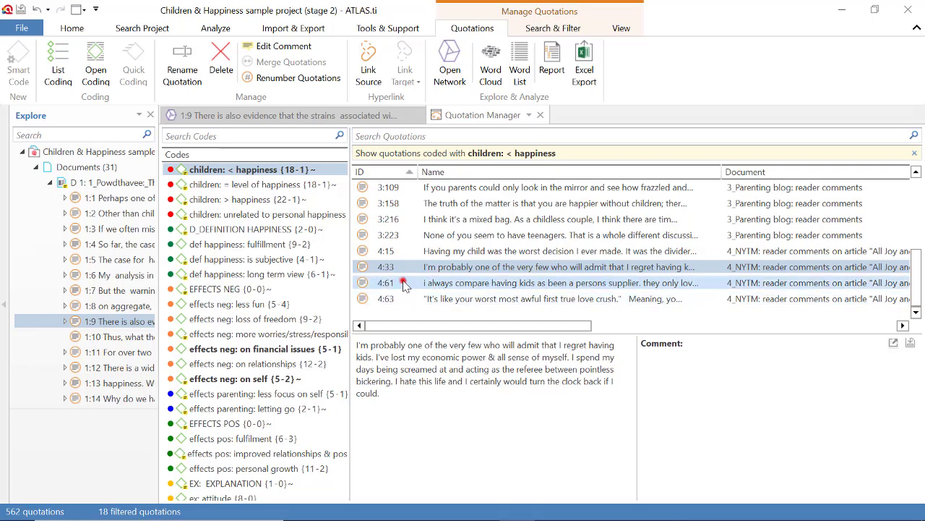
click(402, 283)
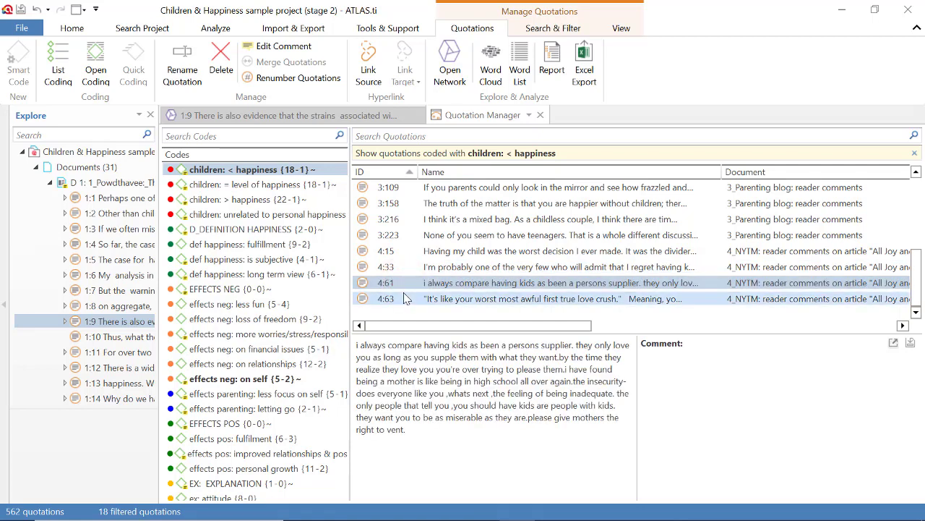
click(405, 297)
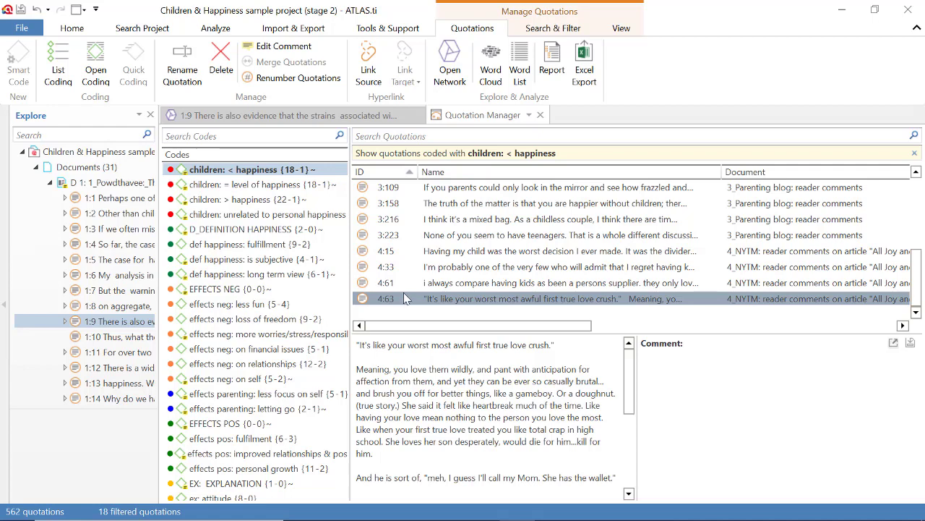
- Move the Quotation Manager into a new tab group below the quotation 1:9 network
click(530, 115)
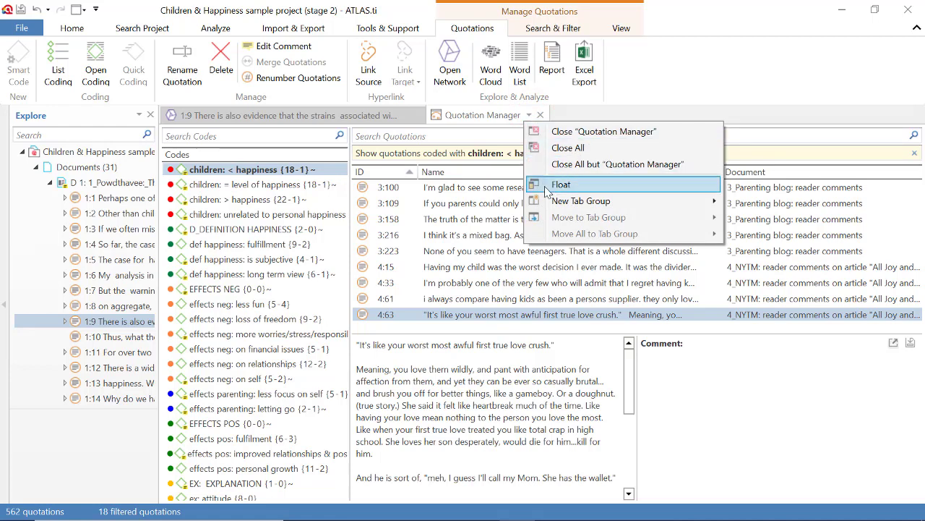
mouse_move(548, 203)
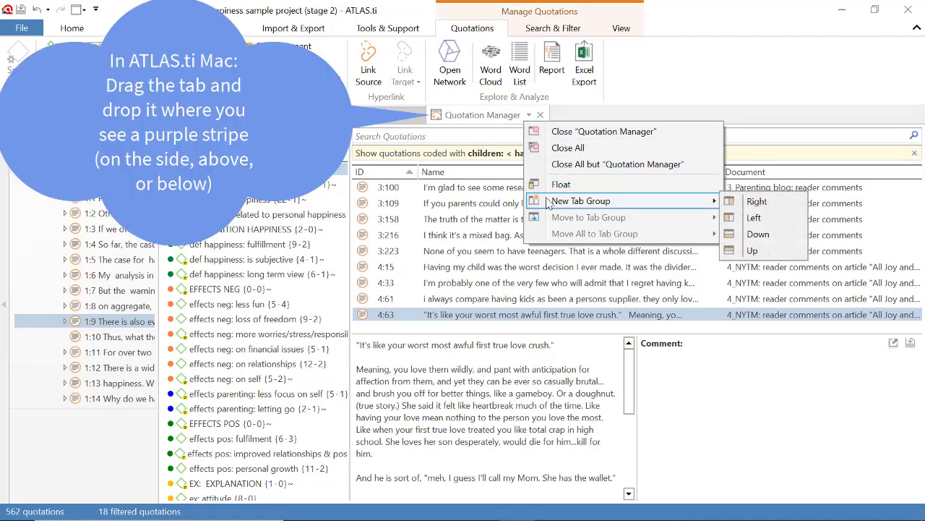
click(530, 115)
mouse_move(558, 203)
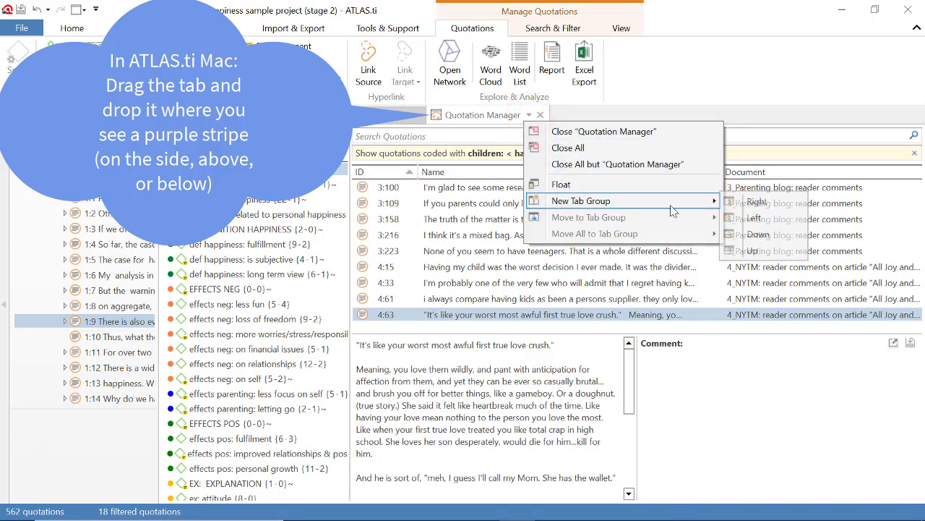
click(752, 234)
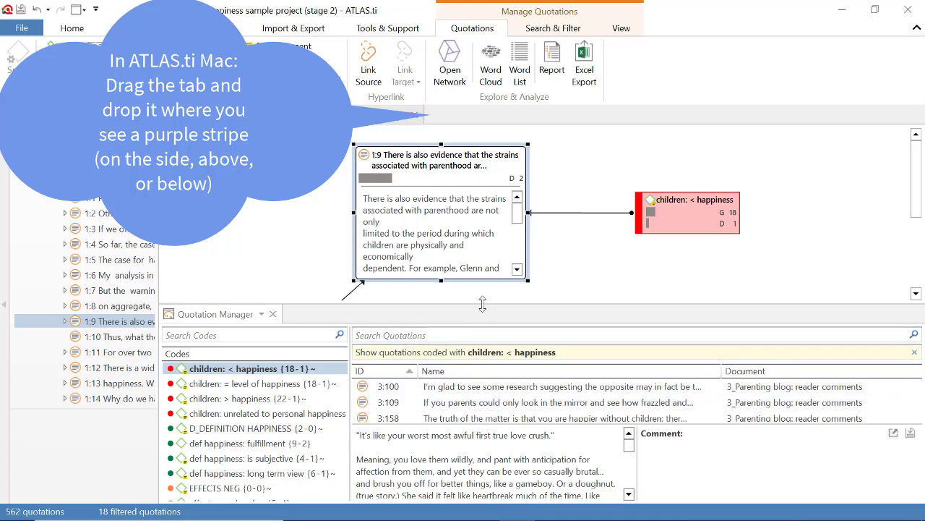
- Enlarge the docked Quotation Manager slightly and extend its quotation list by shrinking the preview area
drag(917, 201, 918, 220)
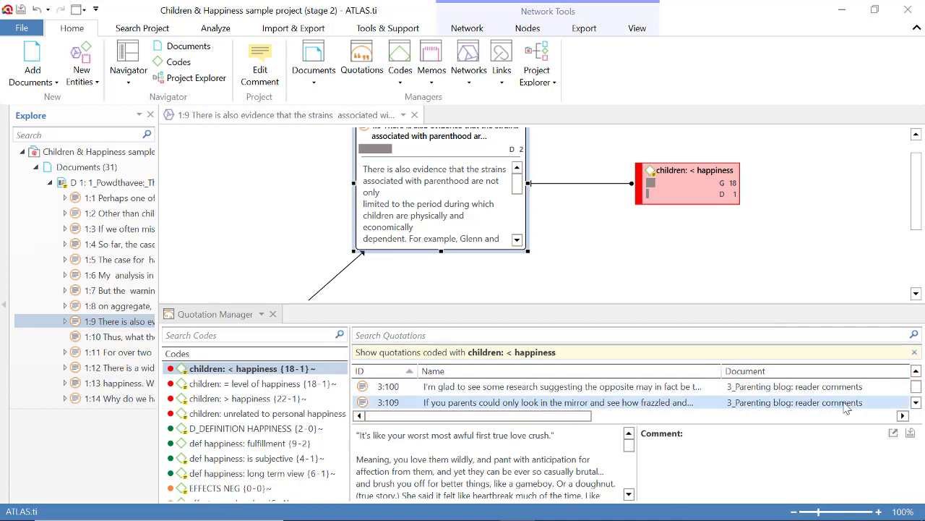
click(916, 389)
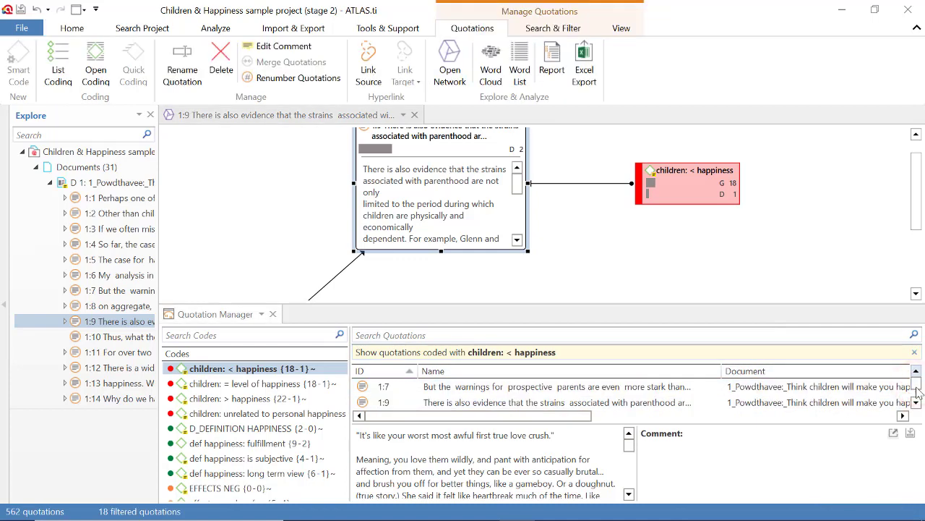
click(916, 403)
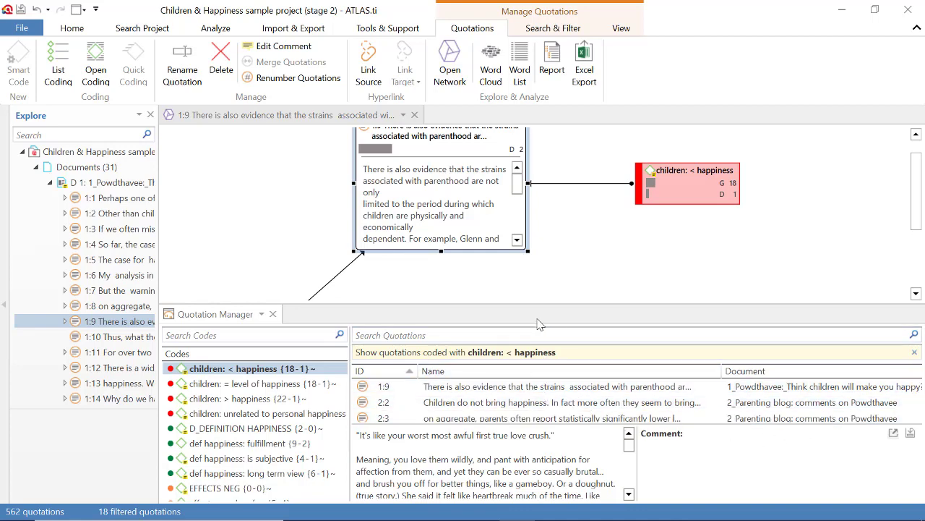
drag(538, 303, 538, 284)
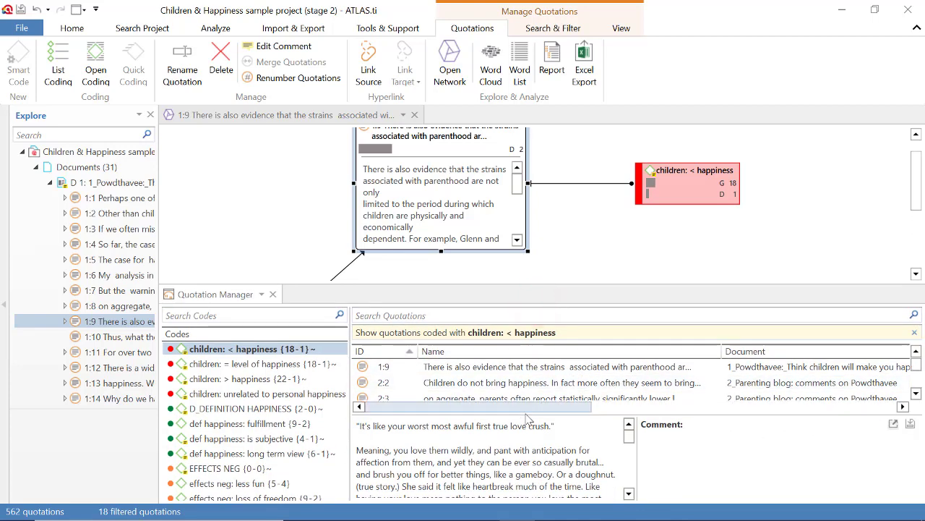
drag(526, 414, 525, 460)
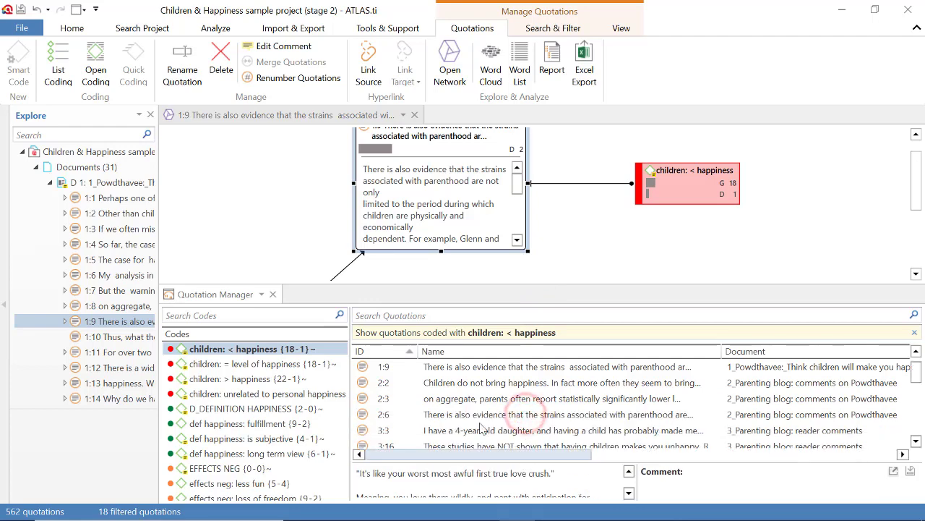
- Add quotations 2:2, 2:6 and 4:63 from the filtered list to the network around the children: < happiness code
click(410, 384)
drag(410, 384, 688, 257)
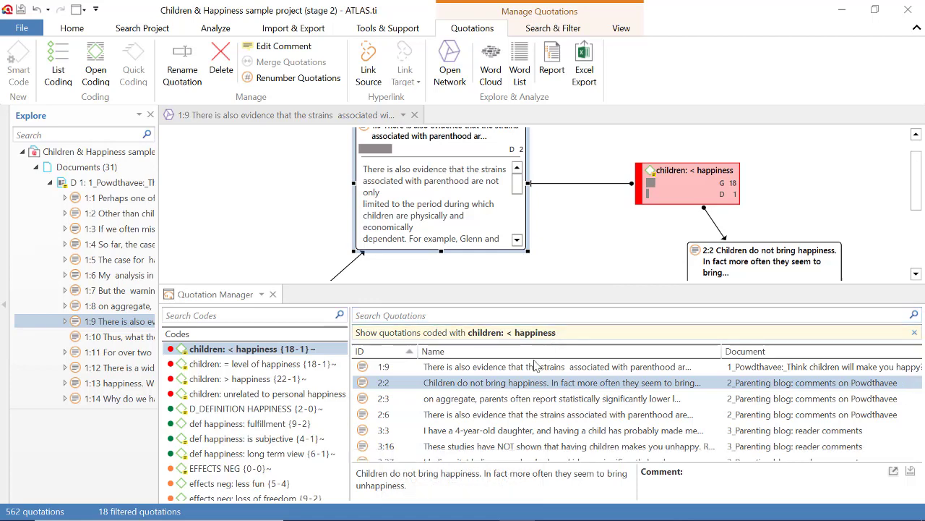
click(412, 414)
drag(413, 414, 785, 179)
drag(913, 198, 912, 207)
drag(915, 384, 915, 438)
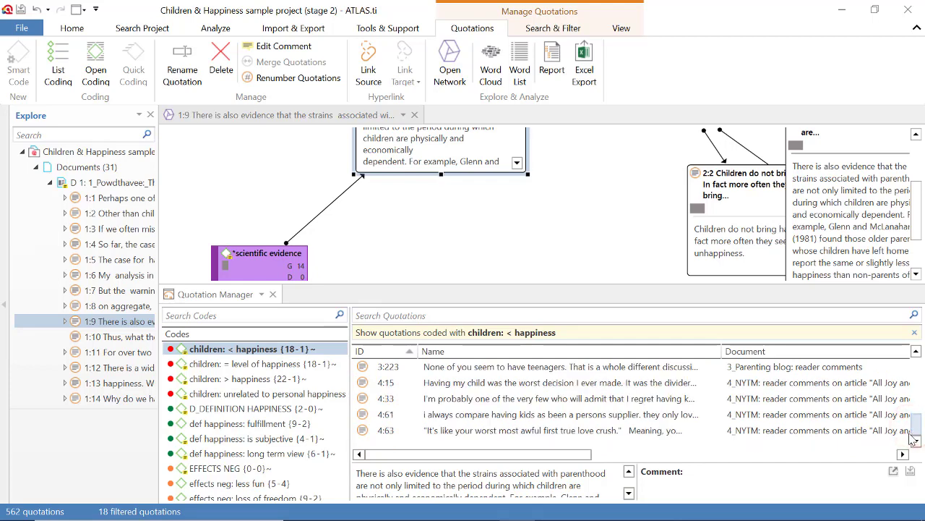
drag(386, 431, 558, 250)
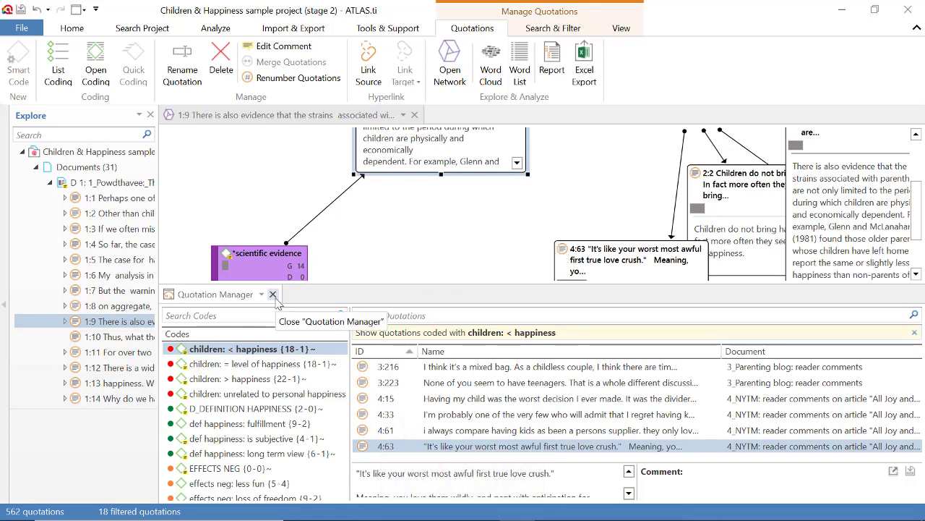
- Close the Quotation Manager and apply the automatic layout to the network
click(274, 295)
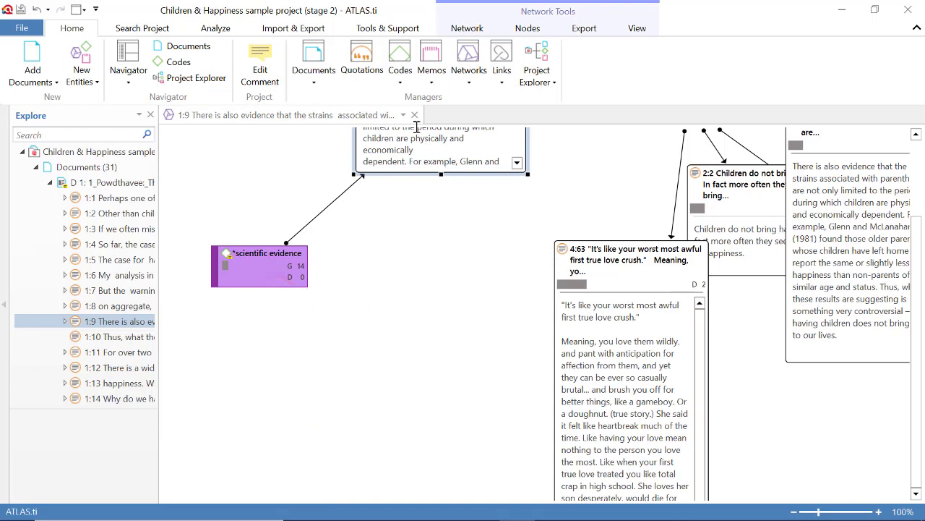
click(468, 28)
click(533, 56)
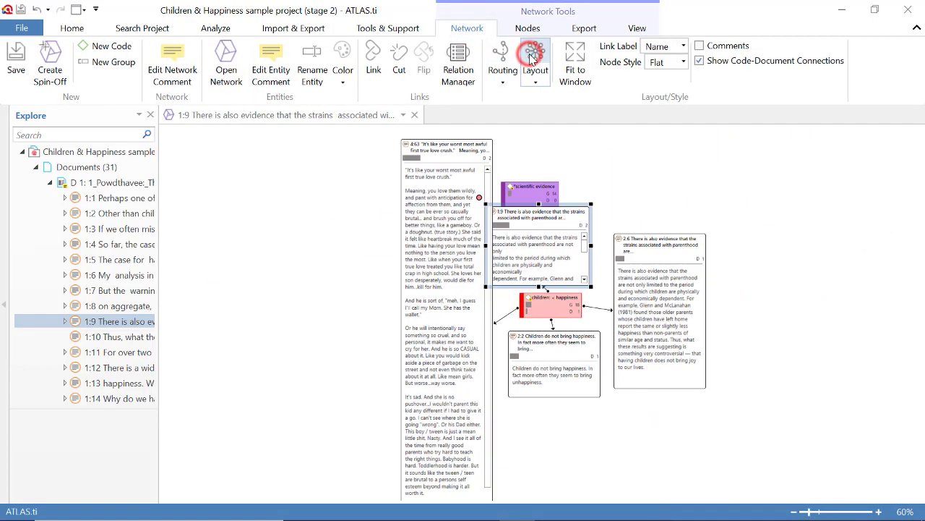
- Move the quotation 4:63 node away from the other nodes and shrink it to a short, wider box
drag(412, 143, 312, 147)
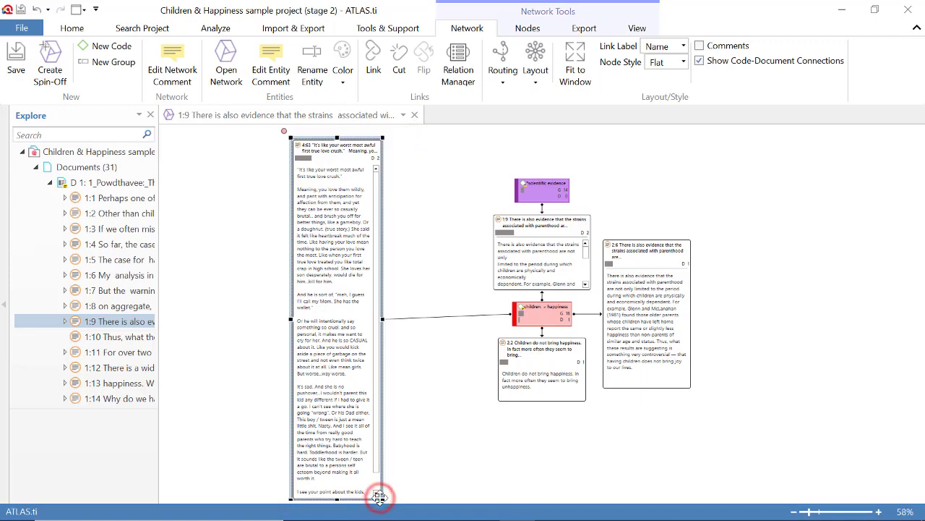
drag(380, 498, 414, 224)
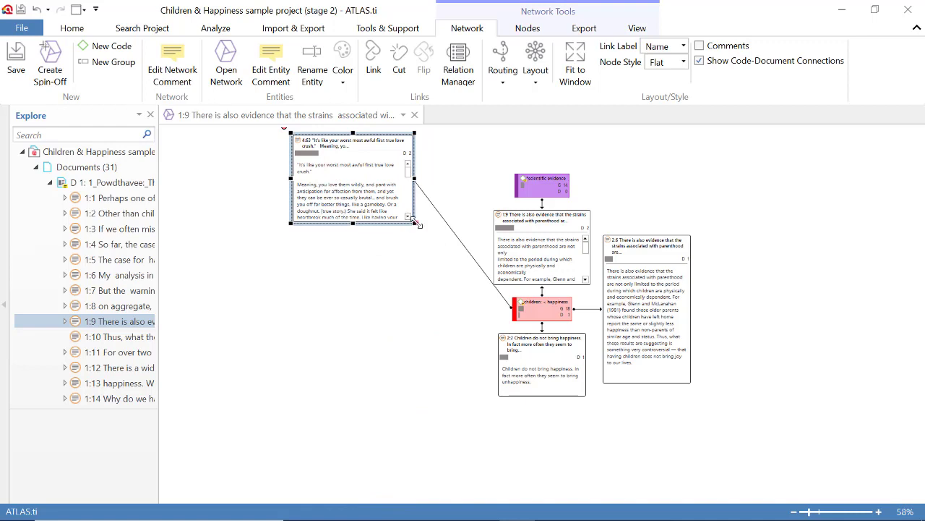
drag(418, 225, 426, 203)
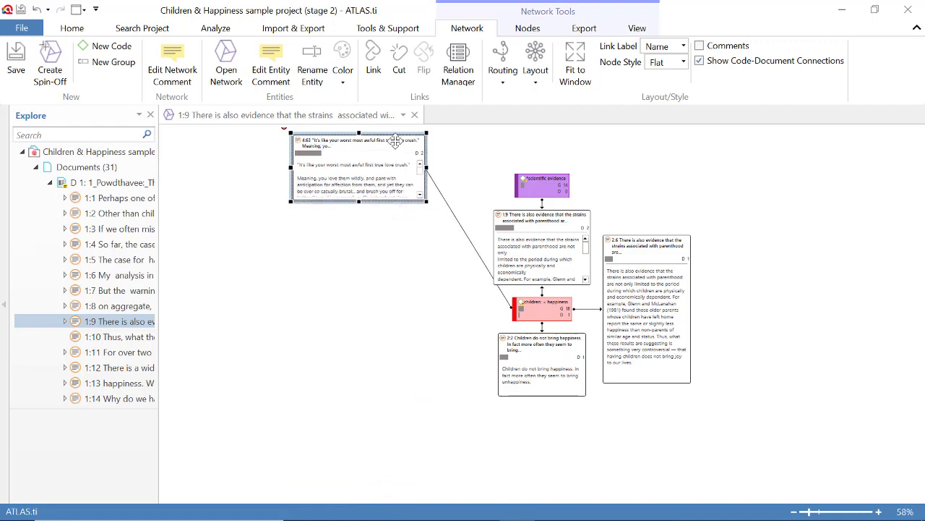
- Rearrange the network: quotation 4:63 at the bottom, *scientific evidence left of quotation 1:9, and children: < happiness to its right
drag(395, 141, 350, 223)
drag(522, 224, 390, 195)
drag(346, 219, 335, 305)
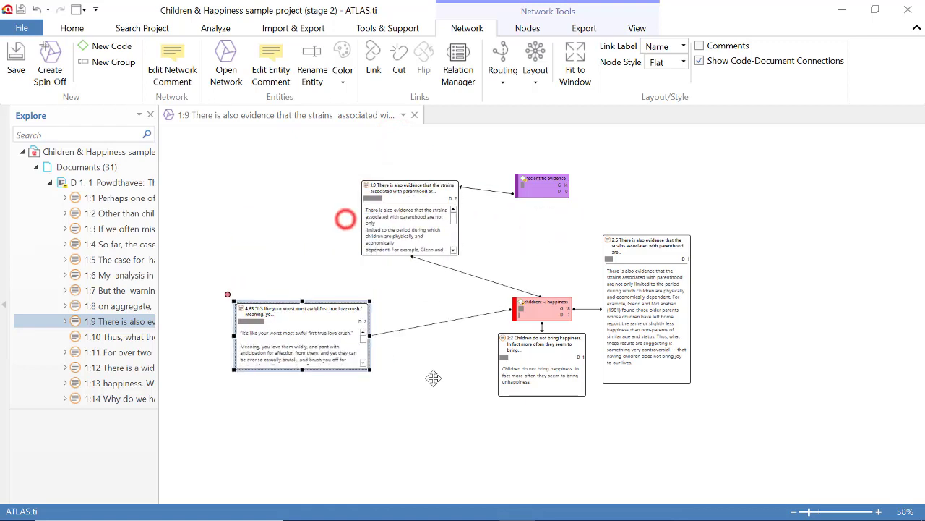
drag(384, 359, 463, 420)
drag(553, 180, 243, 275)
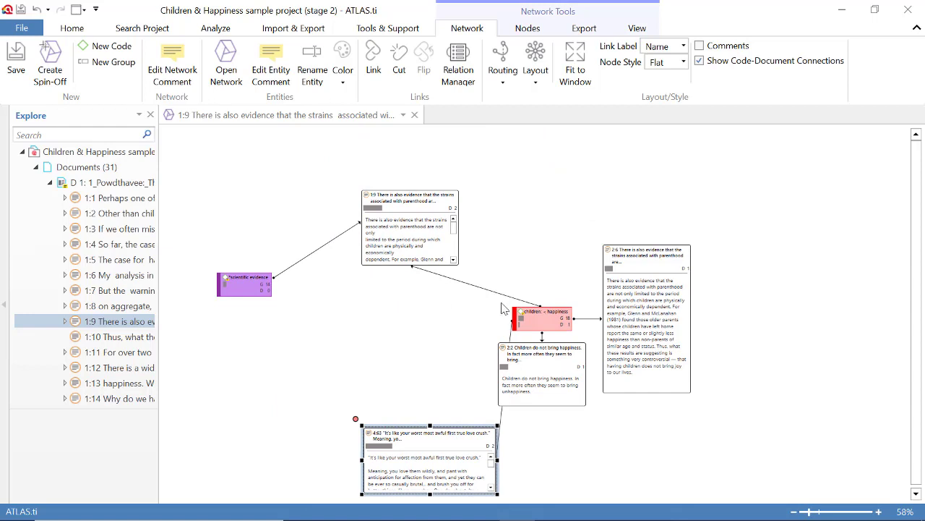
drag(554, 320, 564, 208)
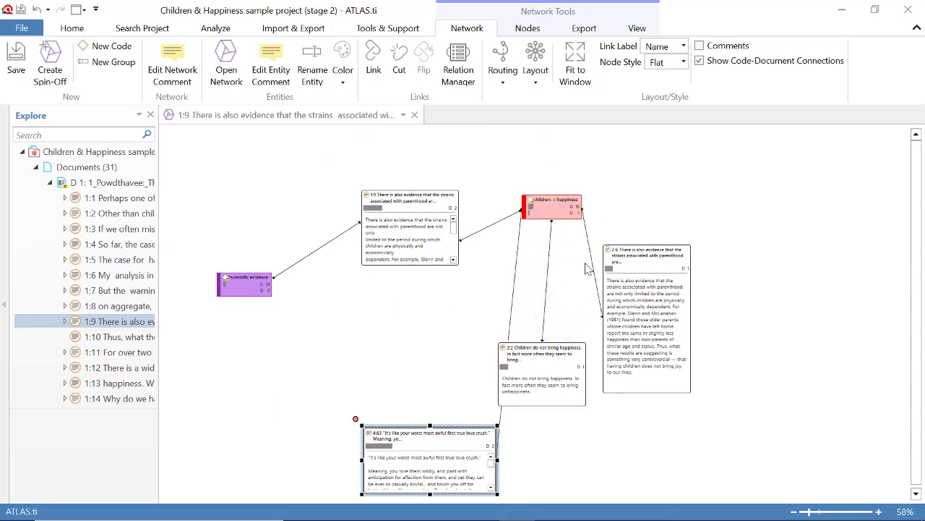
- Resize the quotation 2:6 node to a shorter, wider box
drag(674, 332, 676, 340)
click(689, 393)
drag(689, 392, 712, 331)
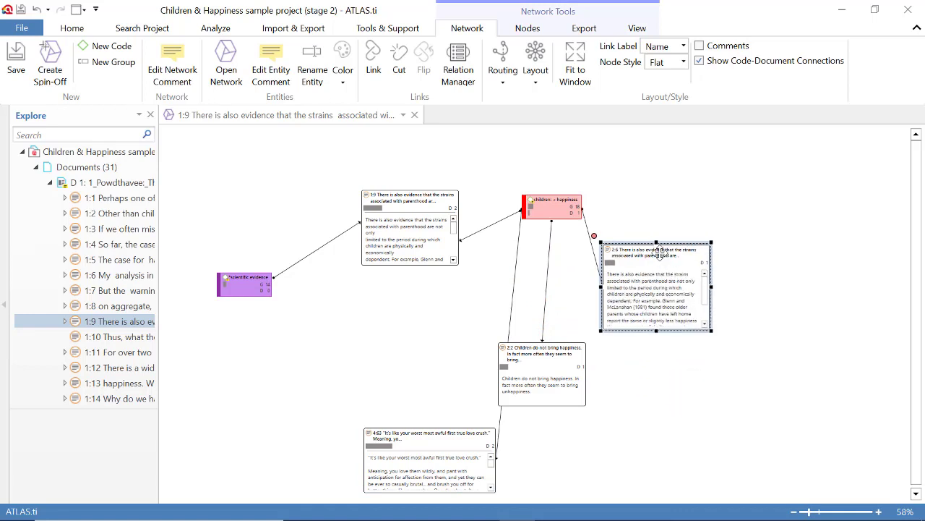
- Spread quotations 2:6, 2:2 and 4:63 along the right side of children: < happiness and move quotation 1:9 up and slightly left
drag(657, 251, 710, 145)
drag(522, 353, 690, 266)
drag(429, 434, 629, 367)
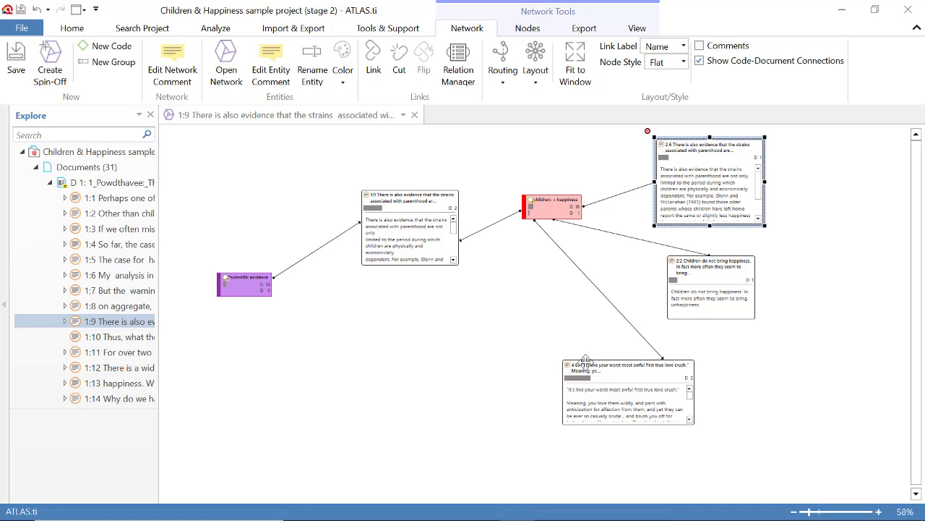
drag(448, 200, 428, 159)
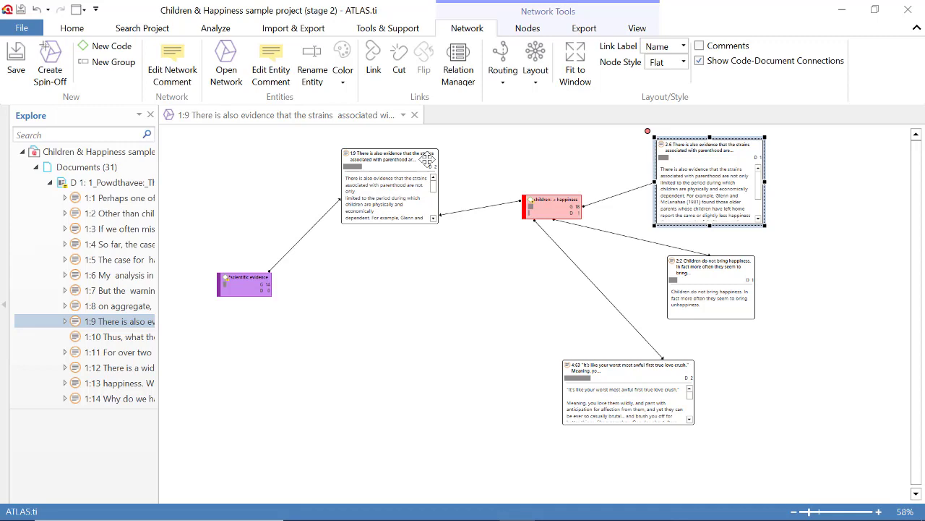
- Try the Perpendicular, Orthogonal Tree and Radial layouts on the network
click(539, 78)
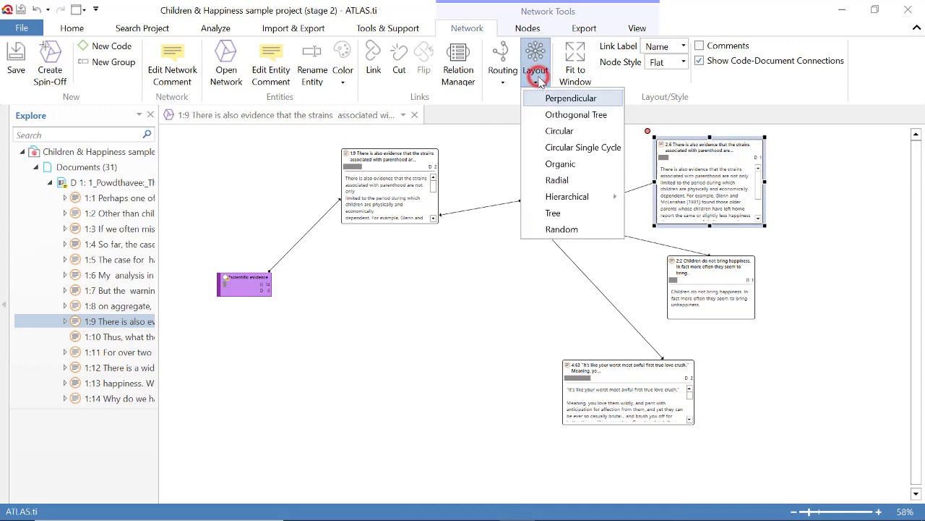
click(542, 98)
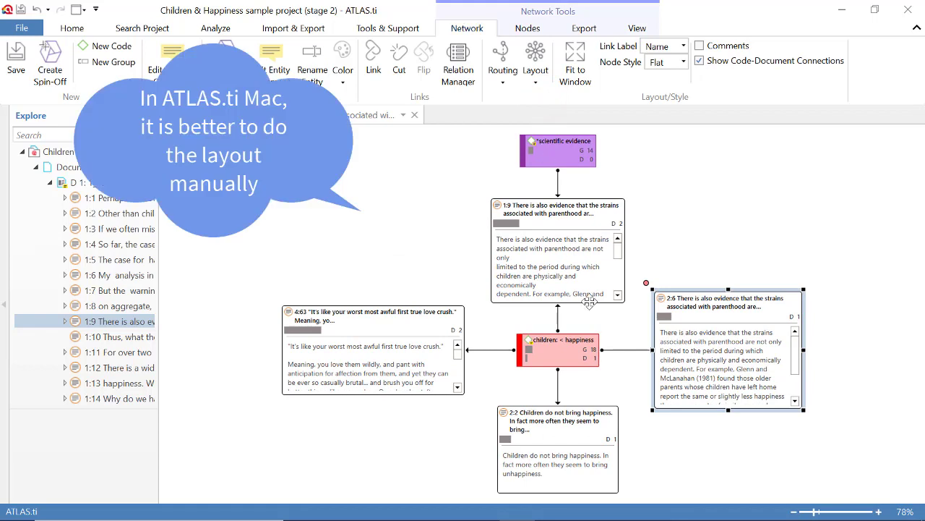
click(535, 81)
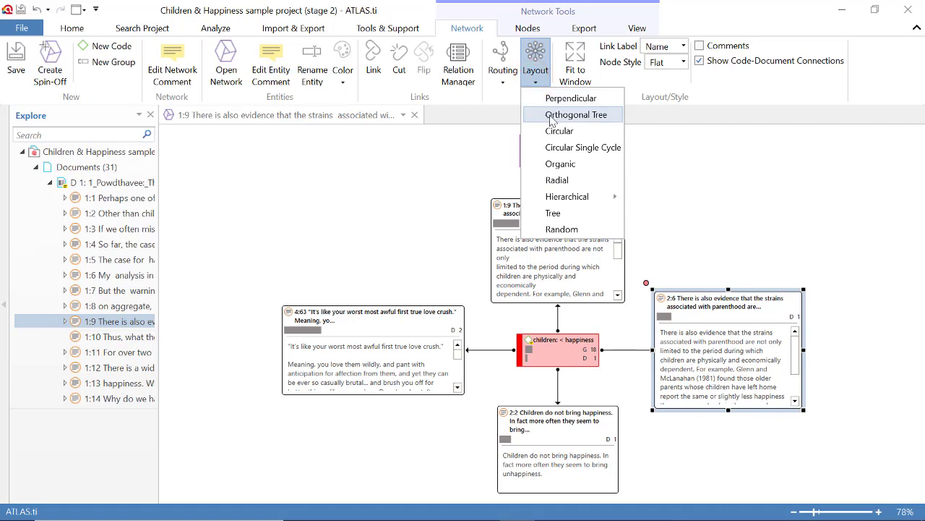
click(547, 114)
click(541, 85)
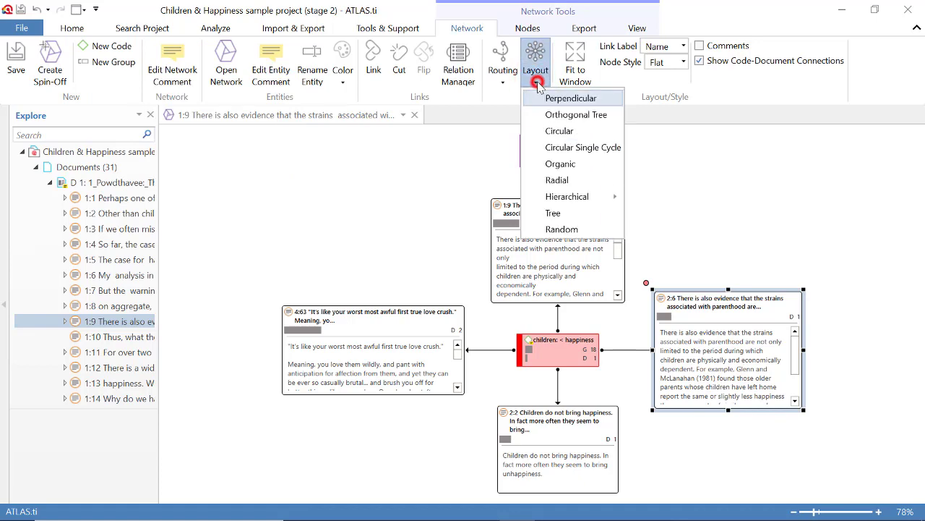
click(555, 180)
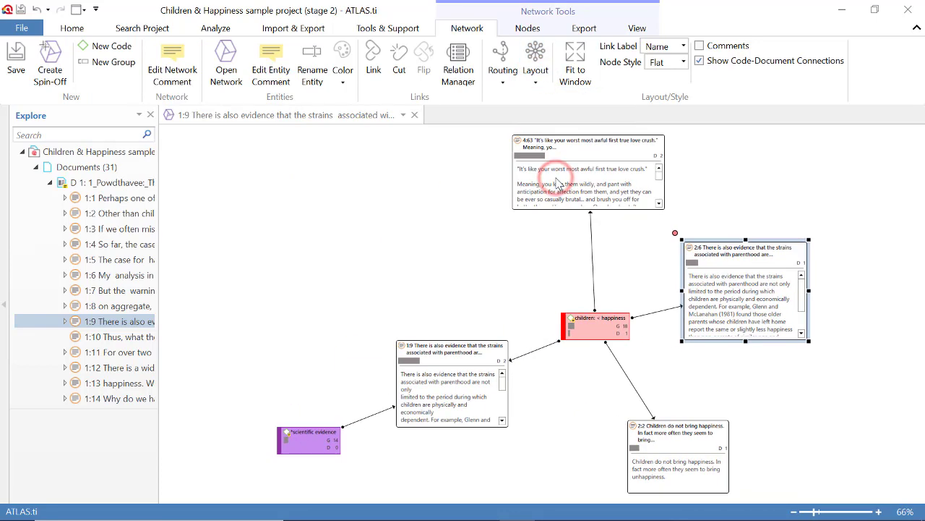
- Apply the Perpendicular layout to the network
click(535, 84)
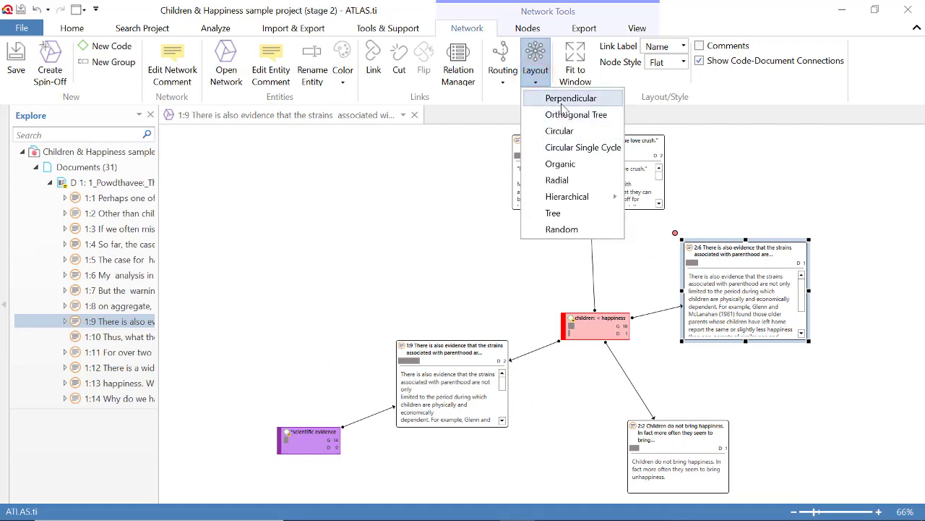
click(562, 101)
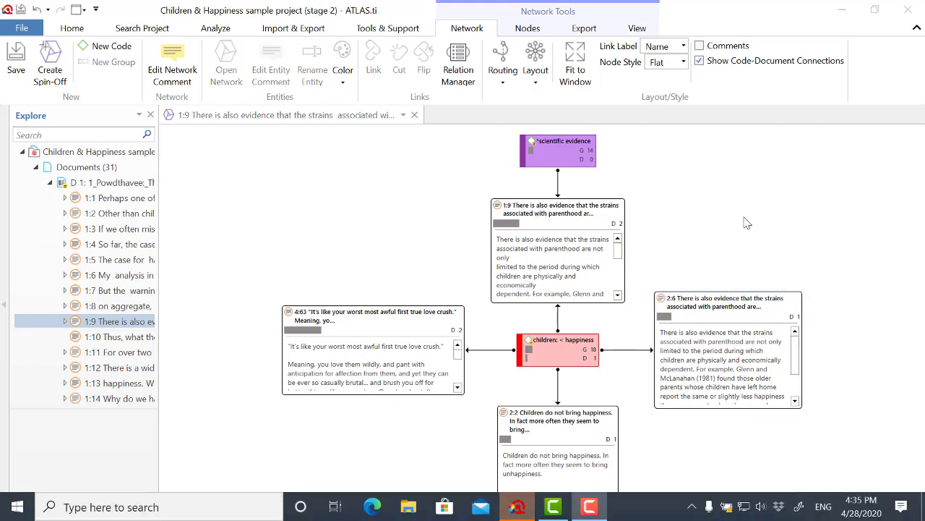
- Show quotation 1:9 in its source document to view its context, and return to the network
click(562, 230)
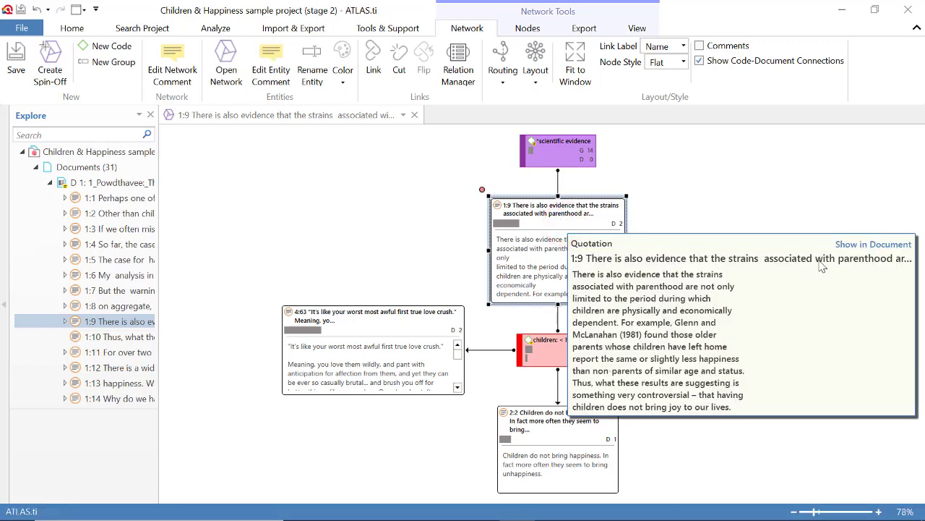
click(855, 251)
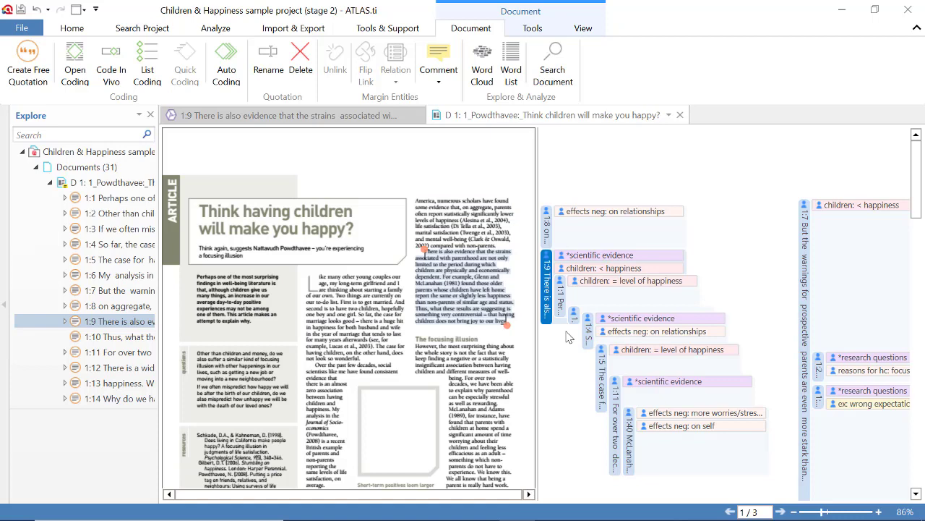
click(324, 116)
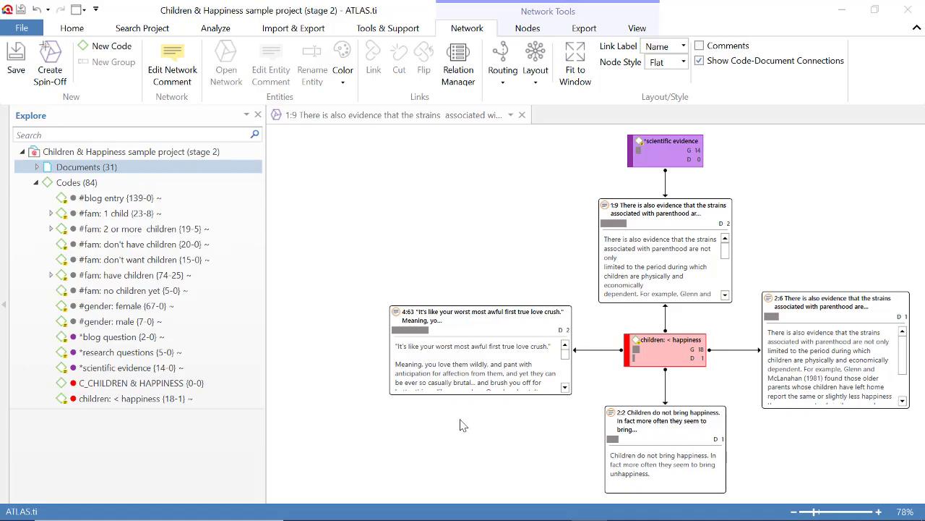
- Save the ad hoc network under the name "Relationships quotation 1:9"
click(16, 59)
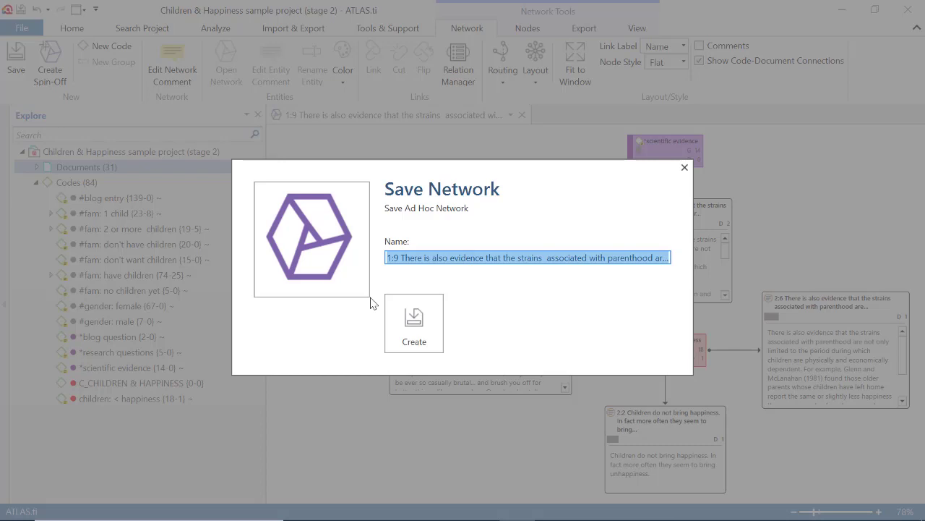
text(RE)
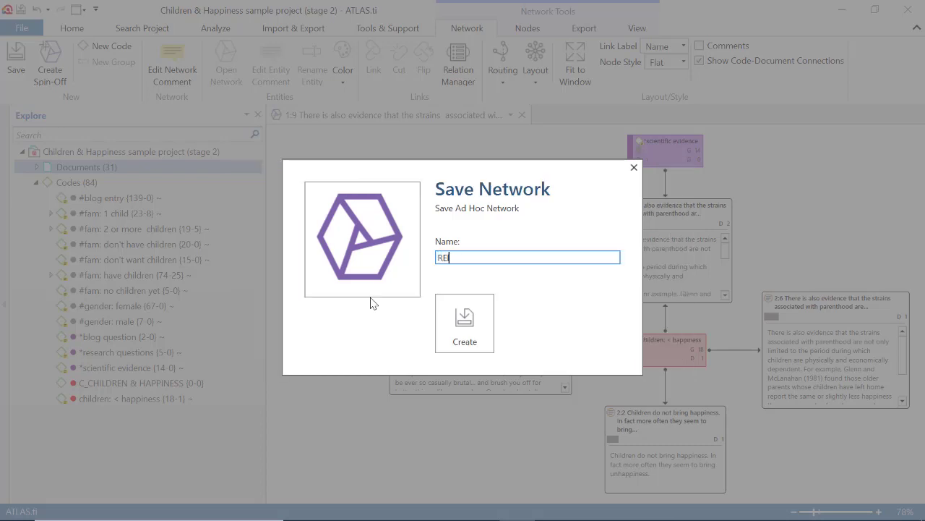
text(lationships quotation 1:9)
click(470, 325)
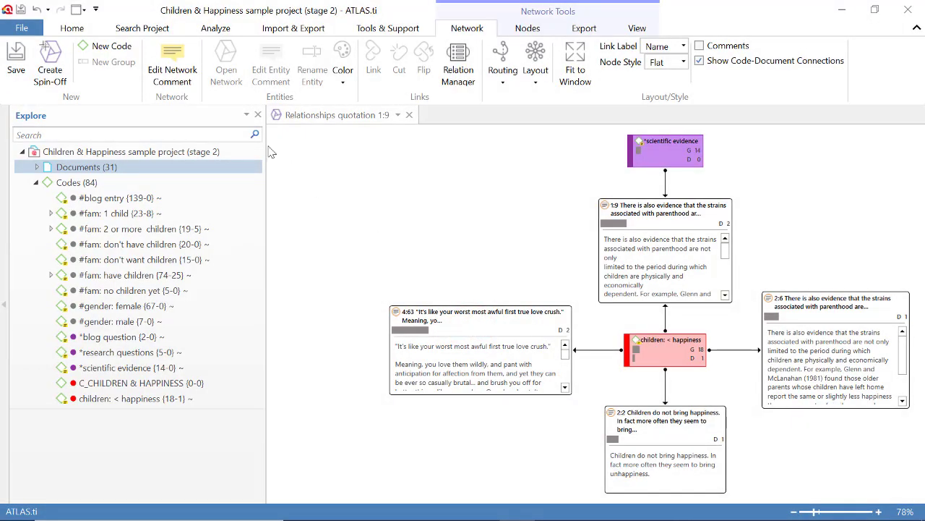
- Open the network's comment for editing, widen the comment window and insert a timestamp
click(174, 62)
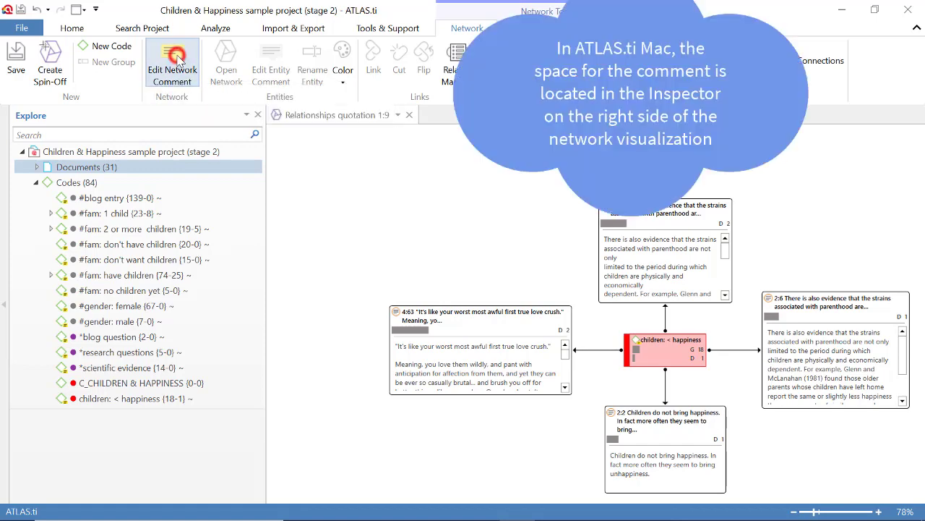
click(161, 126)
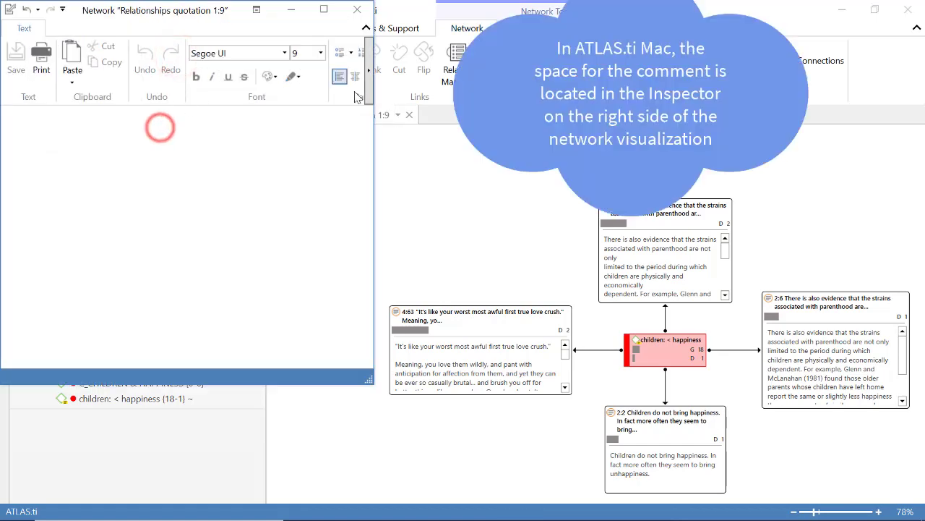
drag(373, 102, 549, 101)
click(527, 63)
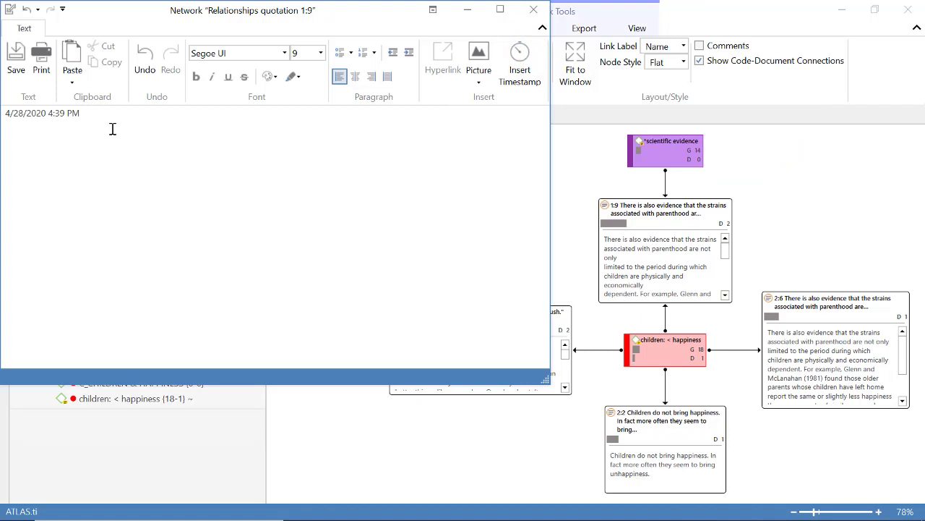
- Begin the network comment below the timestamp with "This network shows that"
text(Thsi n)
key(BackSpace)
key(BackSpace)
key(BackSpace)
key(BackSpace)
text(is ne)
text(two)
text(rk shows )
text(quit)
key(BackSpace)
key(BackSpace)
key(BackSpace)
key(BackSpace)
text(that )
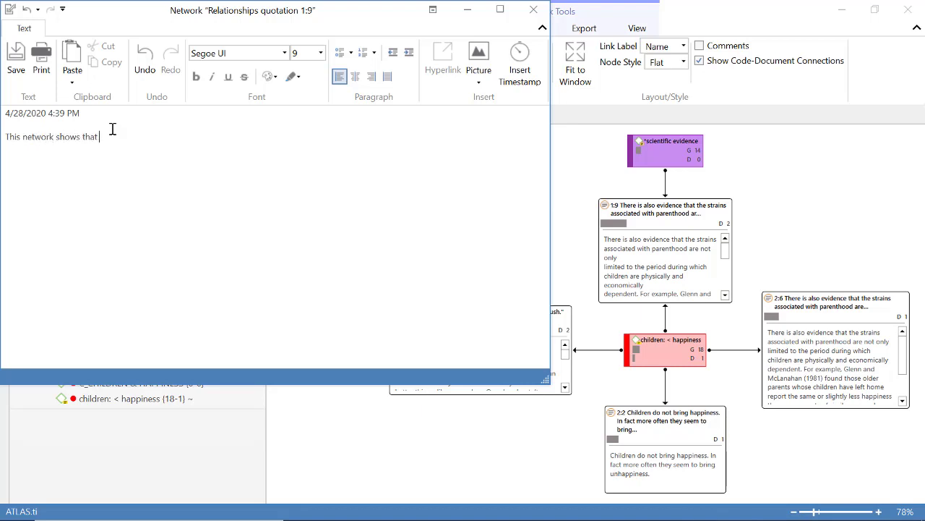
- Continue the comment with "what participant 1 said in quotation 1:9 has to do with"
text(what participant 1 said in quotation 1:19)
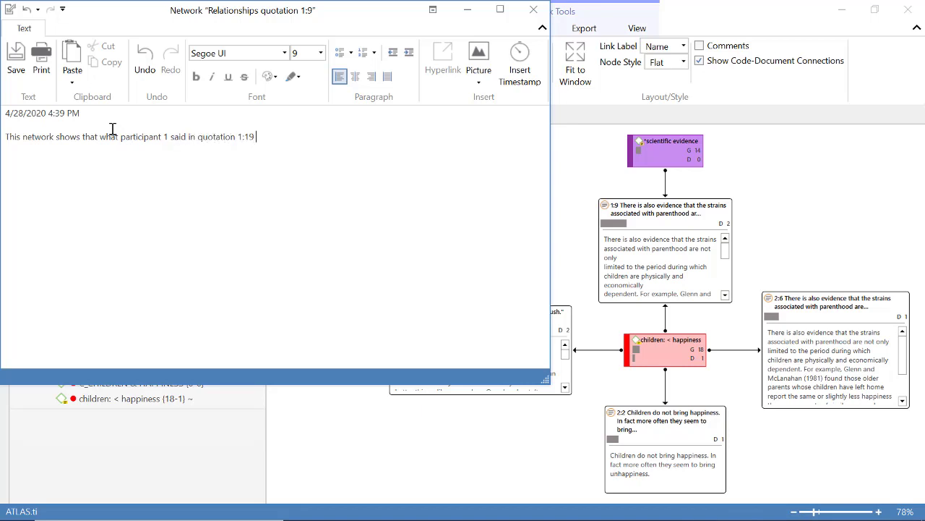
key(BackSpace)
key(BackSpace)
text(1)
key(BackSpace)
text(9 has )
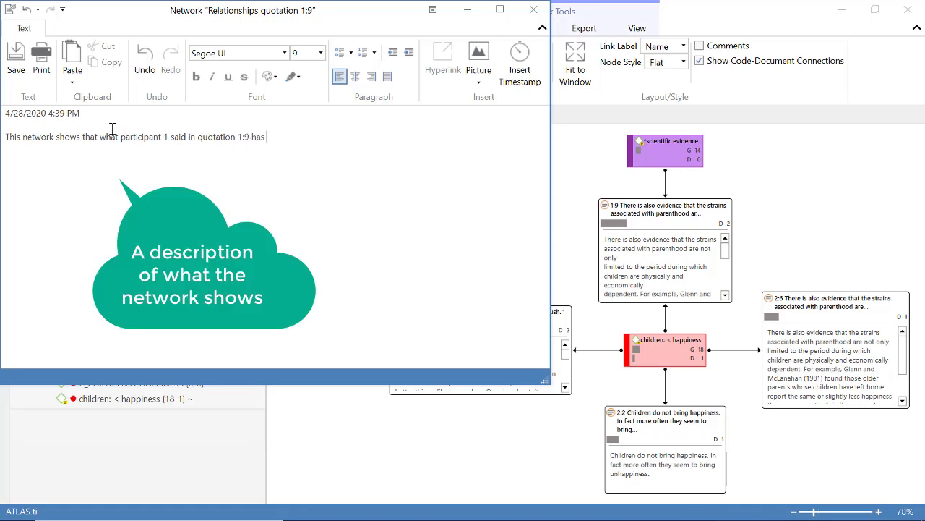
text(to do with)
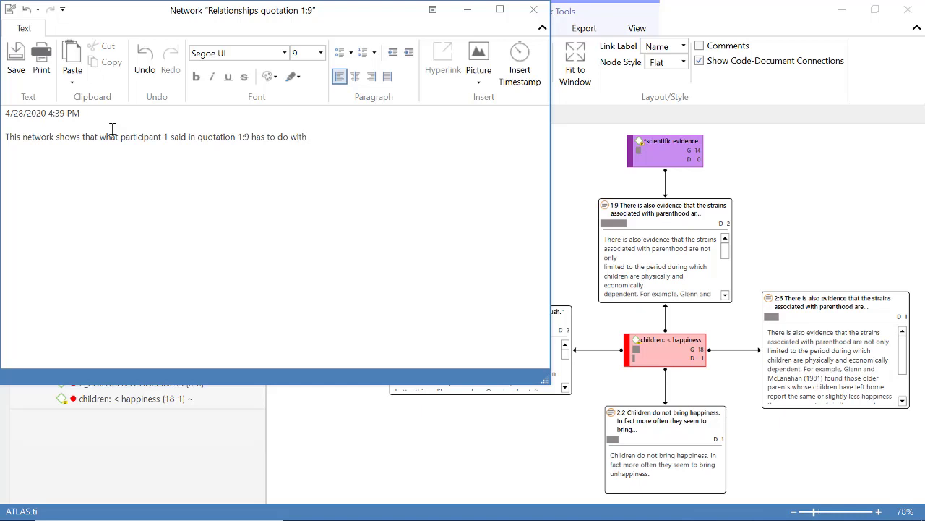
- Complete the comment's first sentence with "scientific evidence and the notion that children bring less happiness (i.e., code 'children:<happiness')."
text( scientific evidence and the )
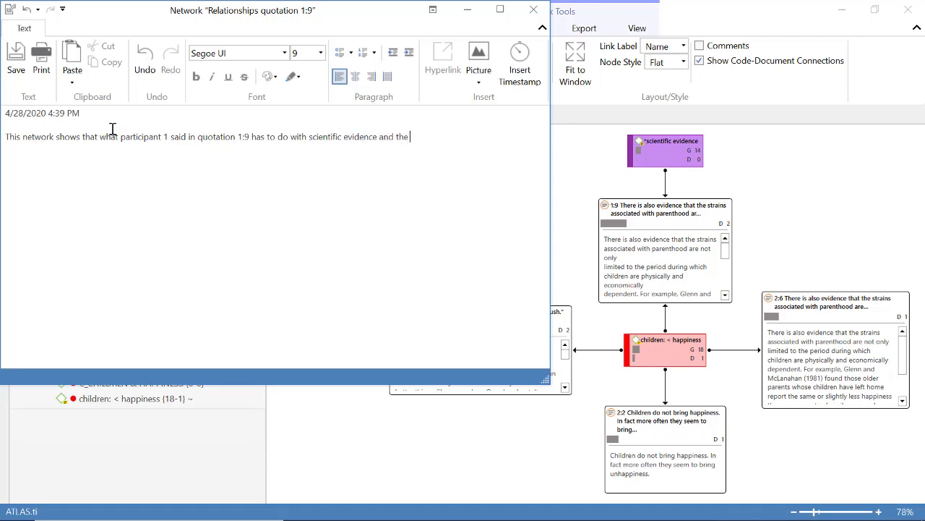
text(notion that children bring less happiness (i.e., code)
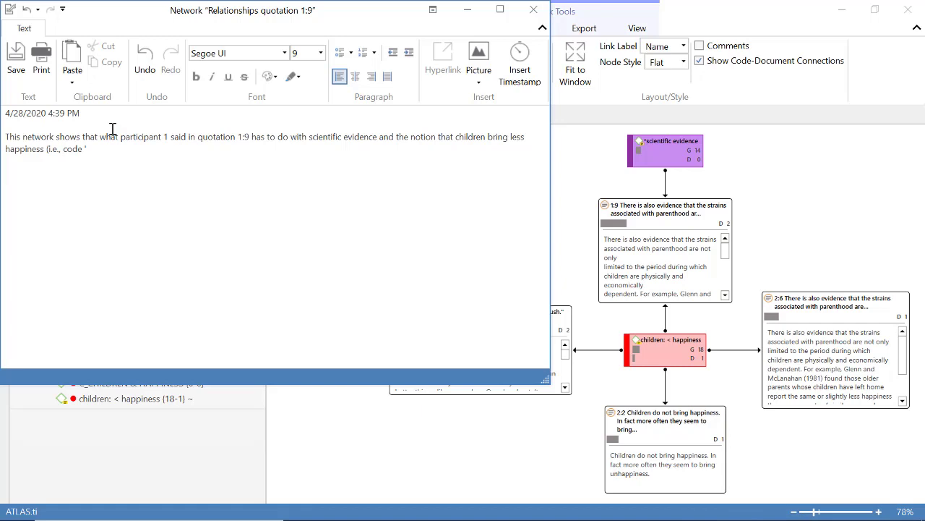
text( ')
click(88, 150)
text(children)
text(:<happines)
text(s'),)
- Start a second comment sentence with "In addition, the network also shows what two other study participants"
text(In additon)
key(BackSpace)
key(BackSpace)
key(BackSpace)
text(tion, the netowr)
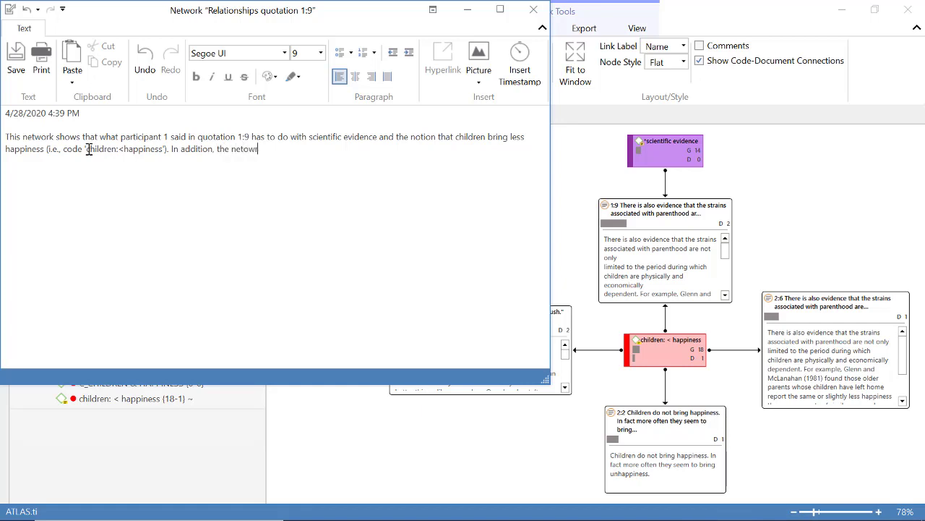
key(BackSpace)
key(BackSpace)
key(BackSpace)
text(work also shows what two other stu)
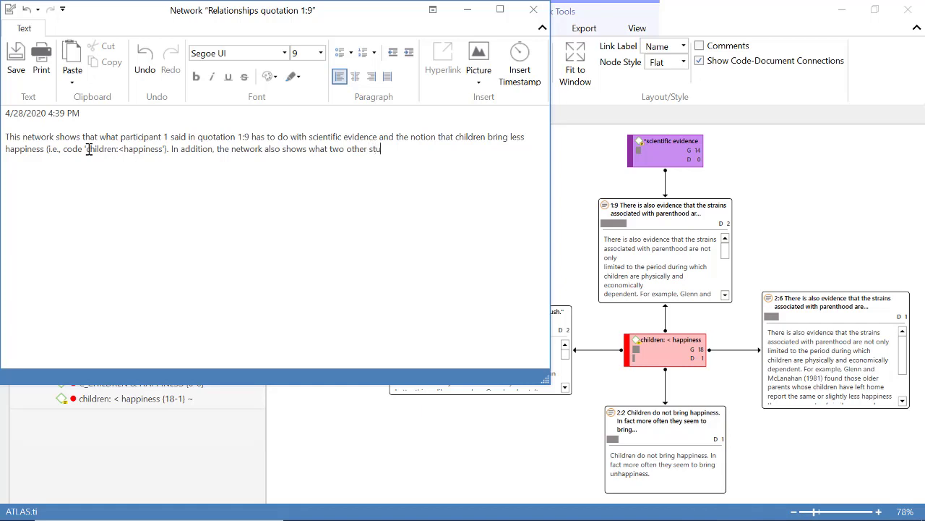
text(dy participants )
- Finish the comment's second sentence with "said about the idea that children bring less happines....."
text(said about )
text(the)
text(th)
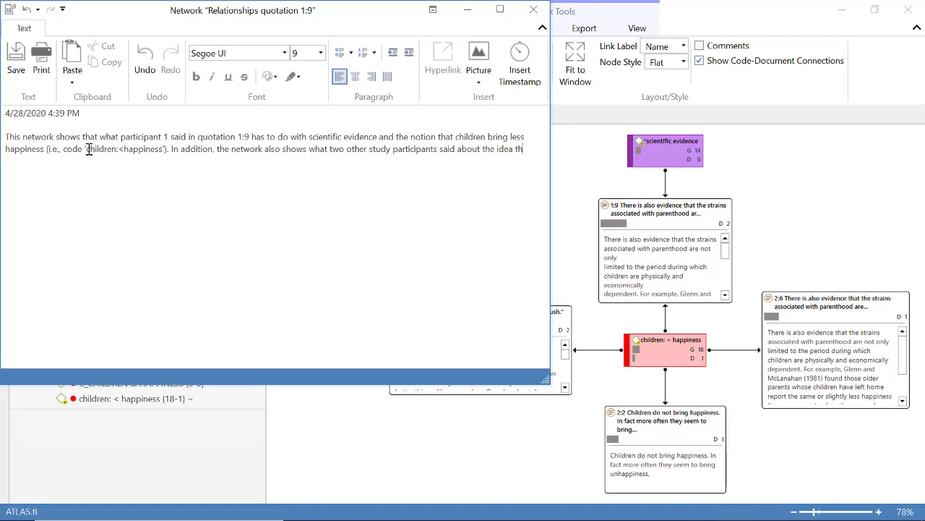
text(at children bring less ap)
key(BackSpace)
key(BackSpace)
text(happines....)
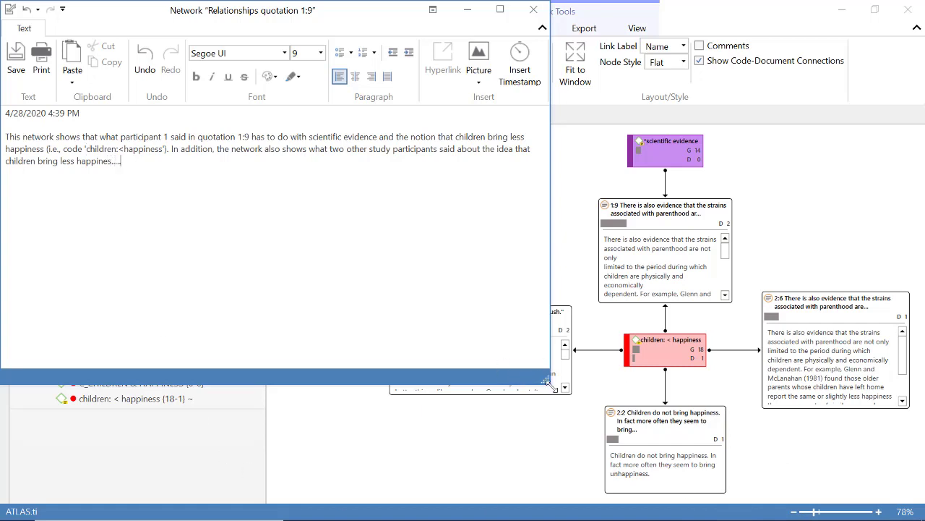
- Shrink the comment window, save the network comment and close it
drag(549, 382, 511, 296)
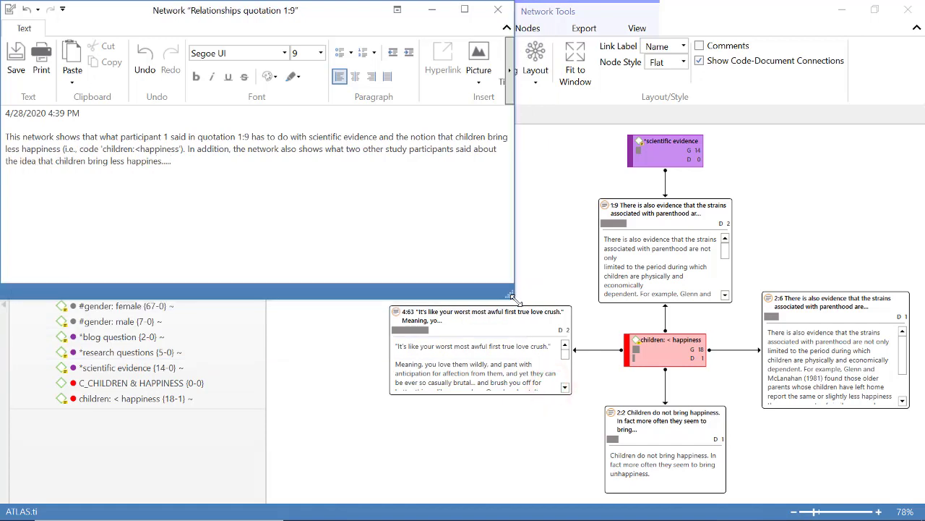
click(15, 61)
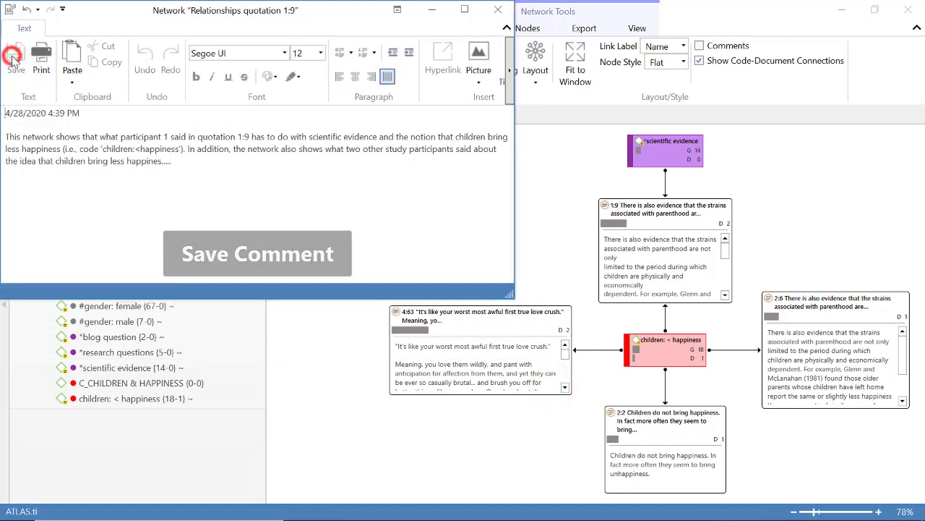
click(499, 10)
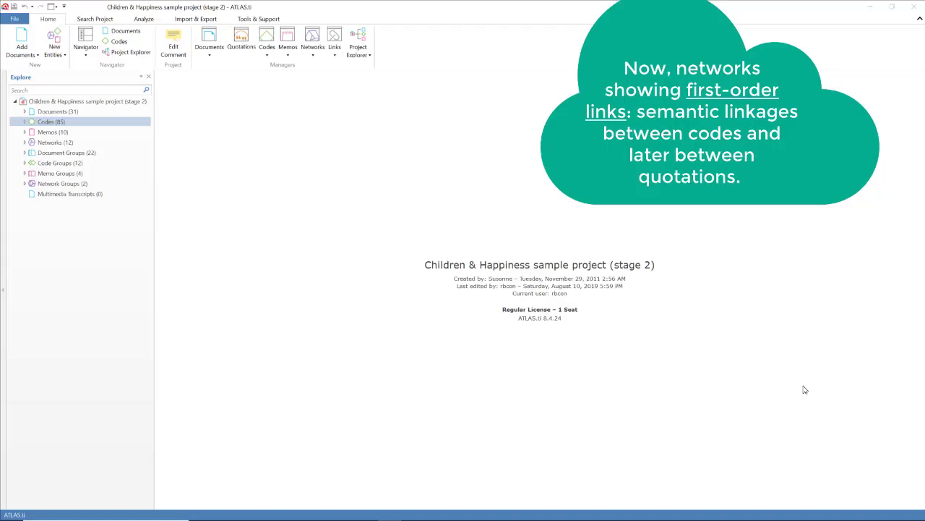
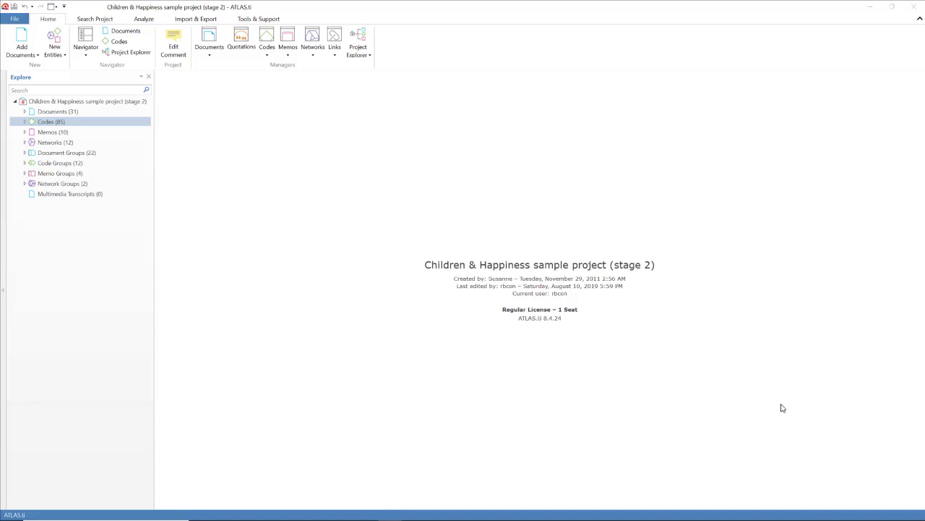
- Open the Code Manager and filter the codes by the group EFFECTS OF PARENTING
click(265, 44)
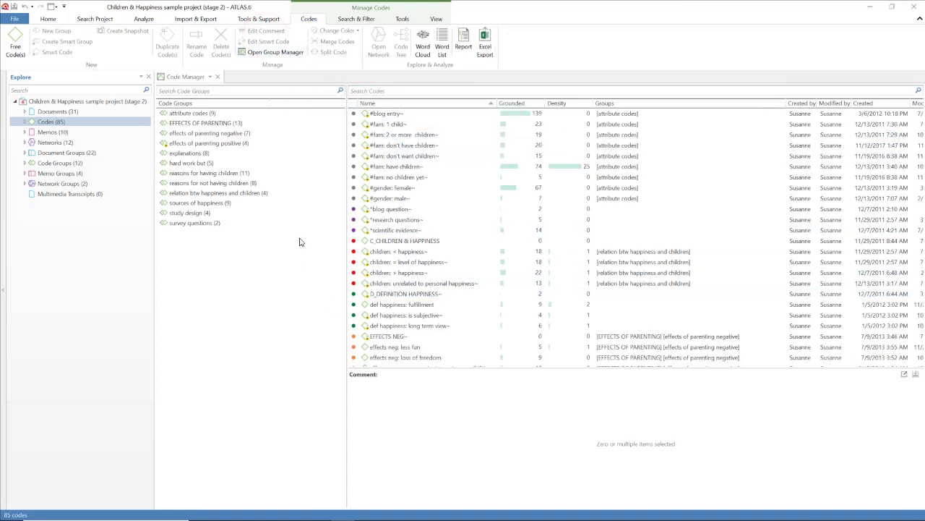
click(227, 124)
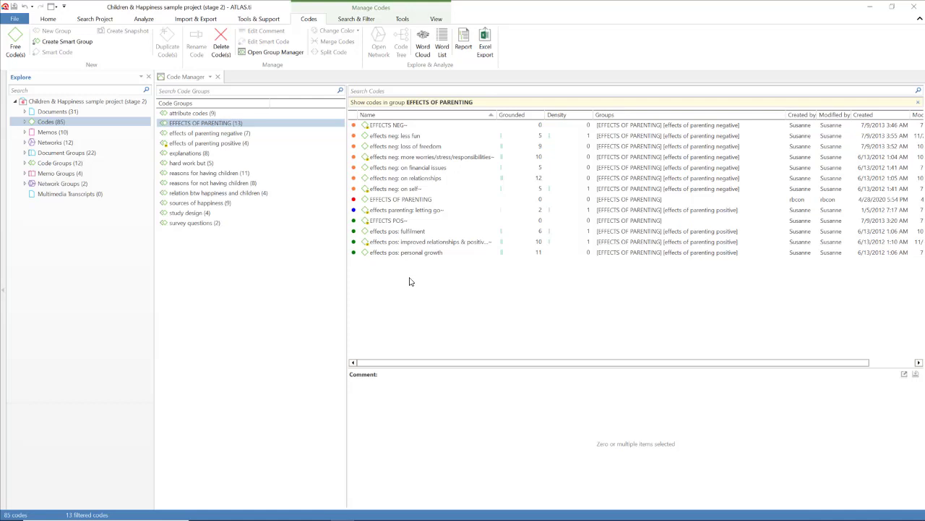
- Link the code EFFECTS NEG to the code EFFECTS OF PARENTING with the relation "is part of"
click(383, 126)
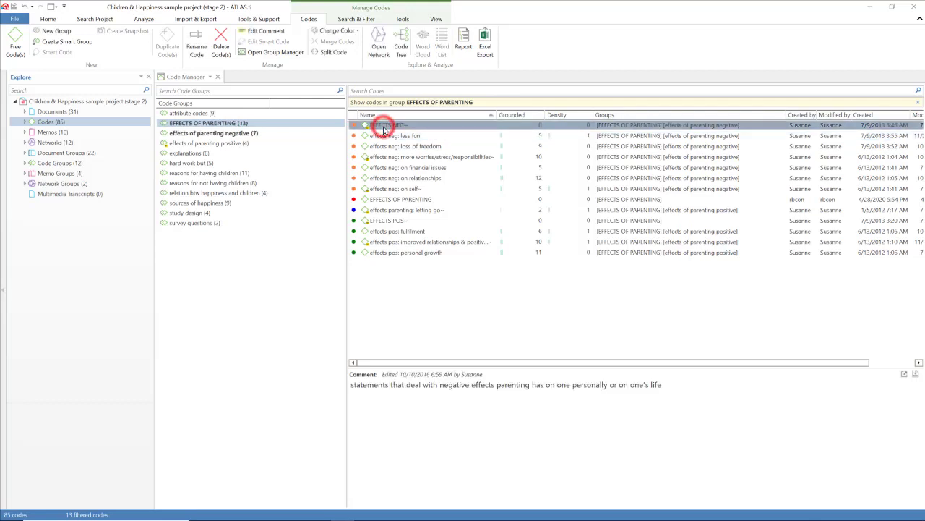
click(386, 221)
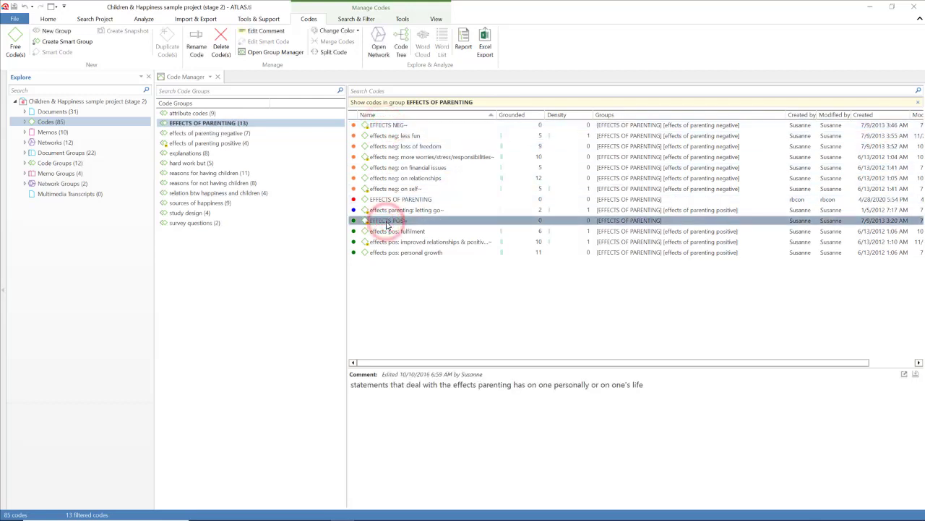
click(385, 126)
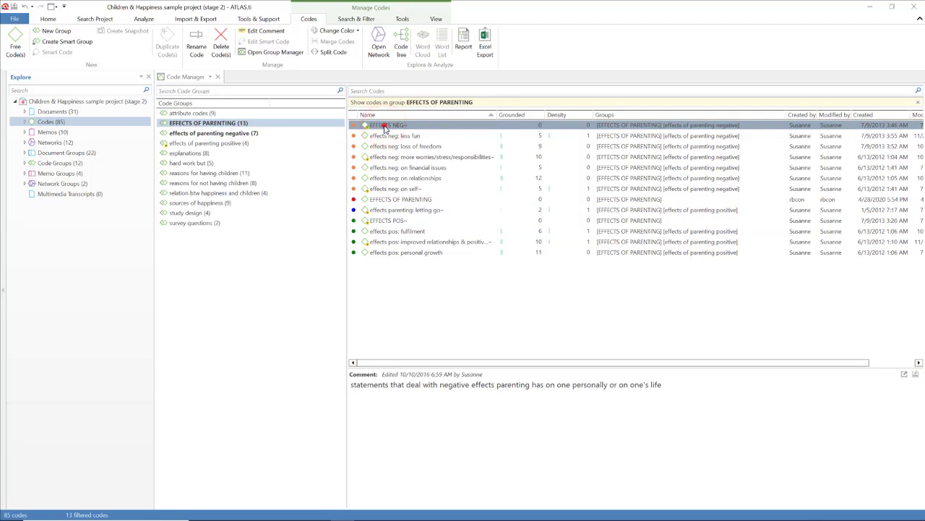
double_click(386, 124)
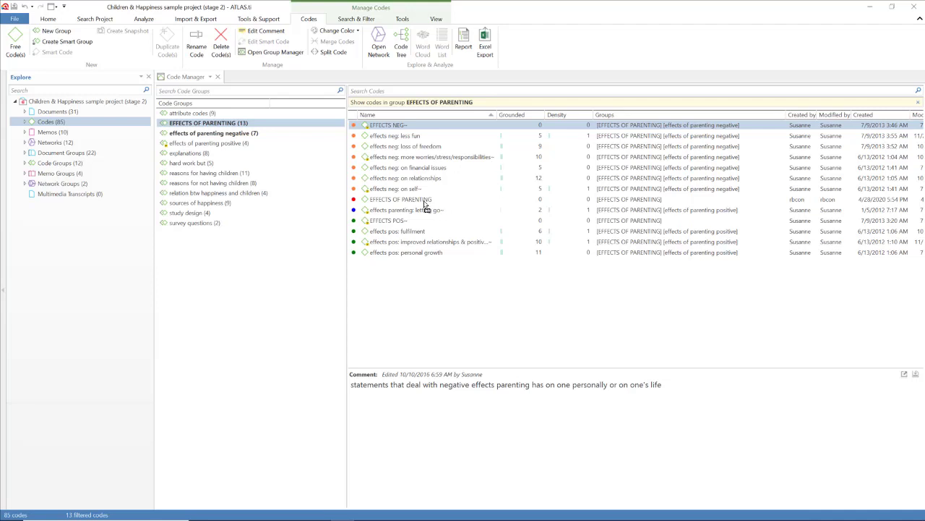
drag(425, 206, 427, 208)
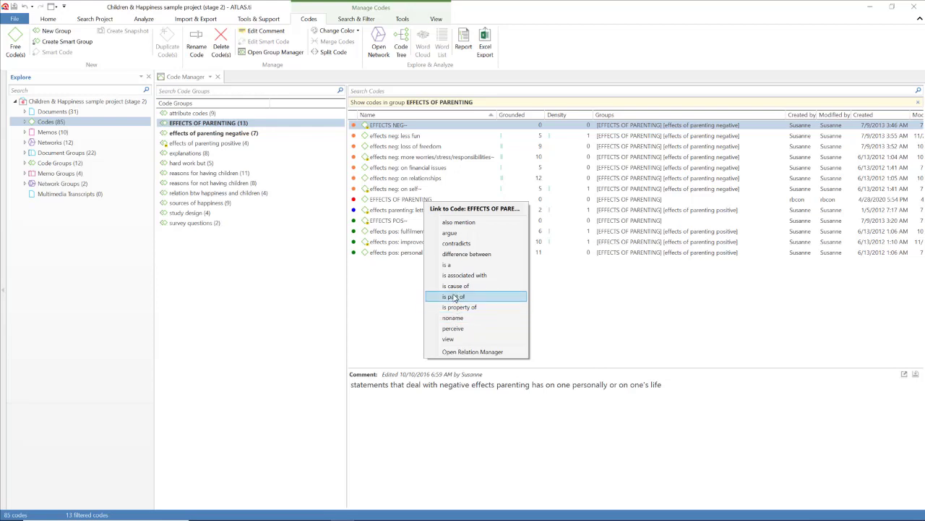
click(454, 297)
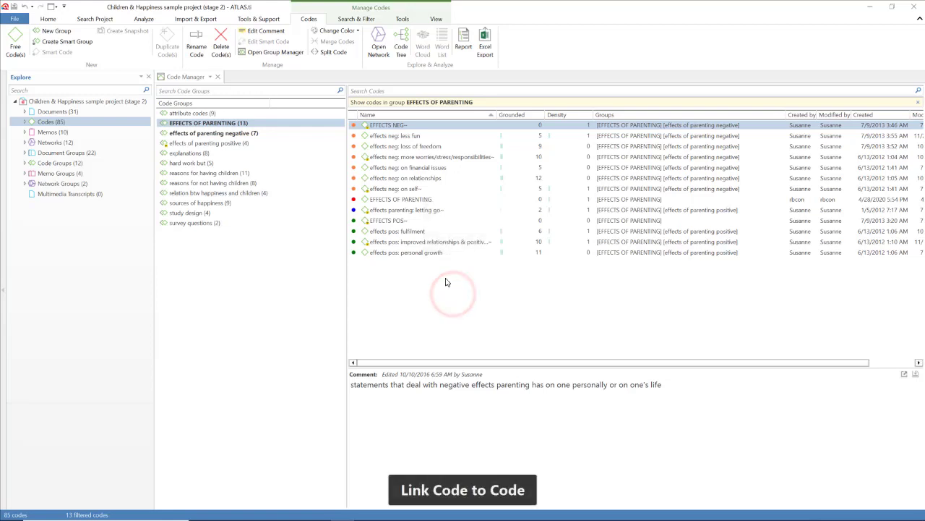
- Link the code EFFECTS POS to the code EFFECTS OF PARENTING with the relation "is part of"
click(388, 221)
click(384, 225)
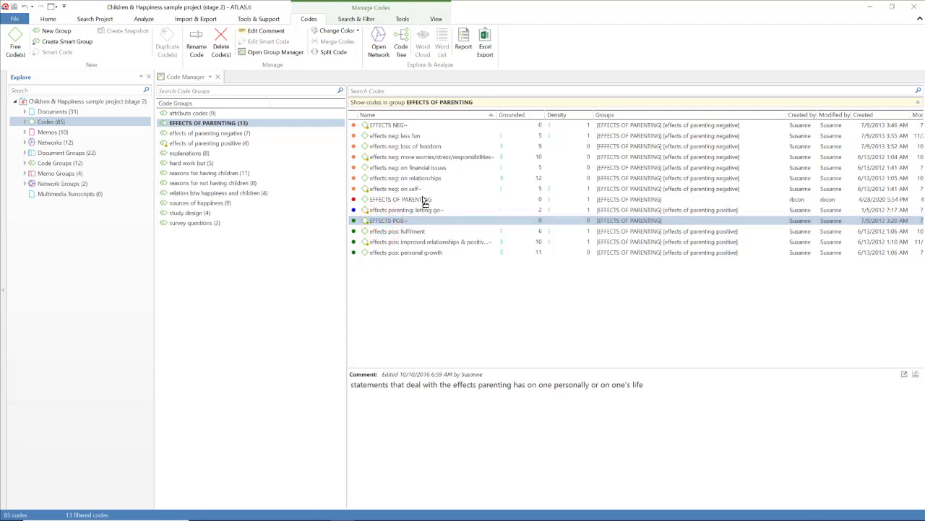
drag(425, 202, 426, 204)
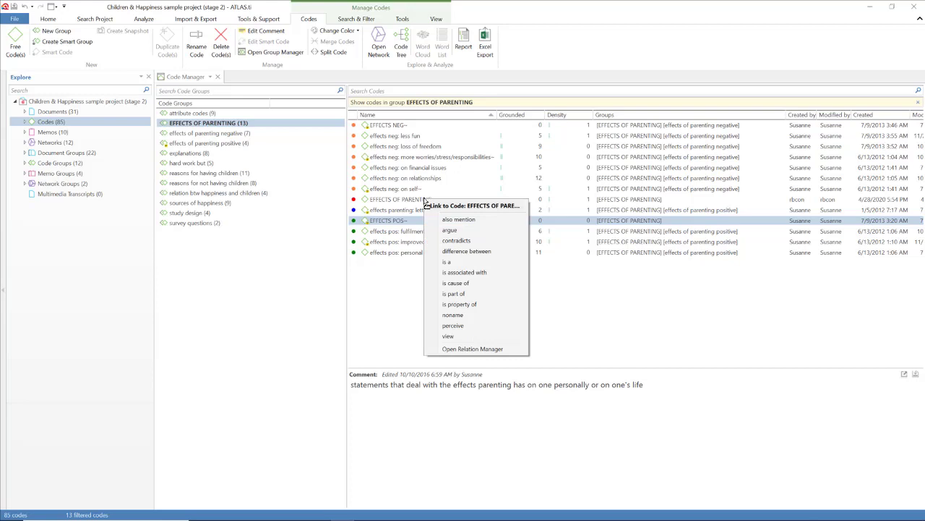
click(455, 294)
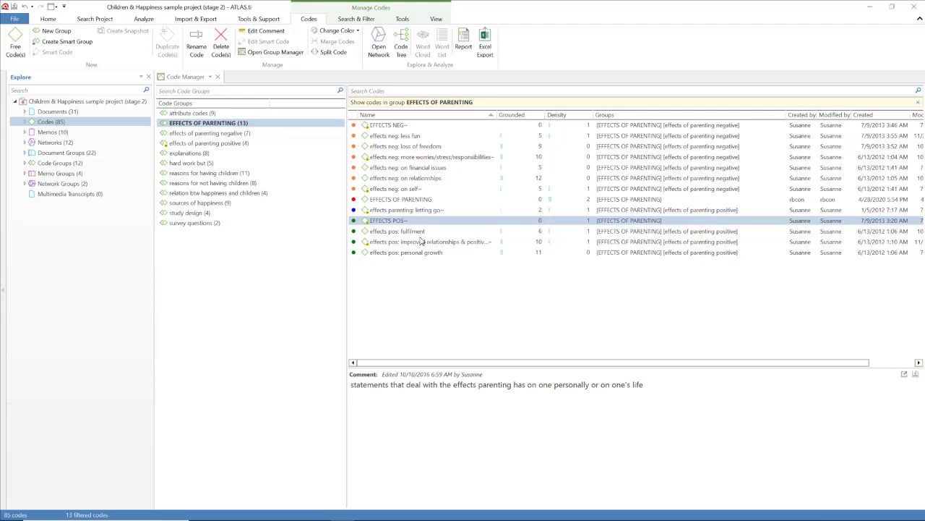
- Open a network containing all codes of the filtered EFFECTS OF PARENTING group
click(402, 124)
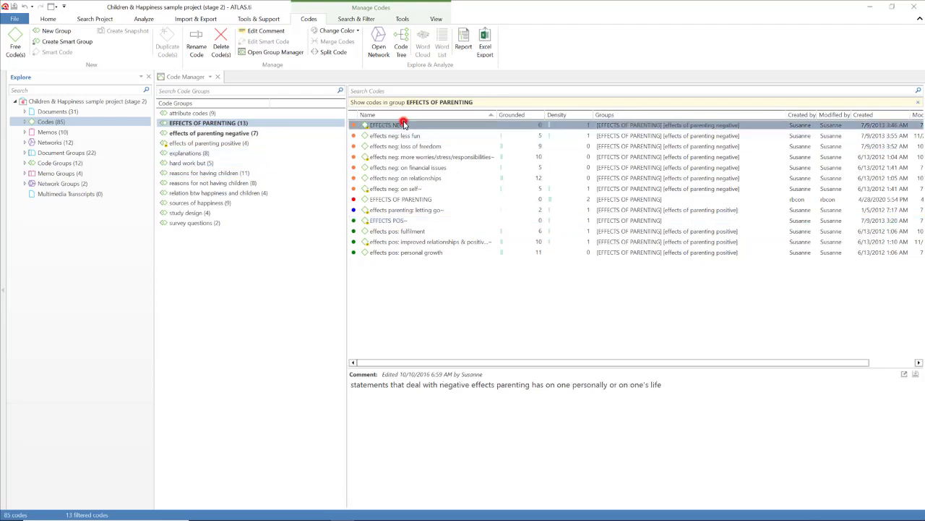
shift+click(417, 254)
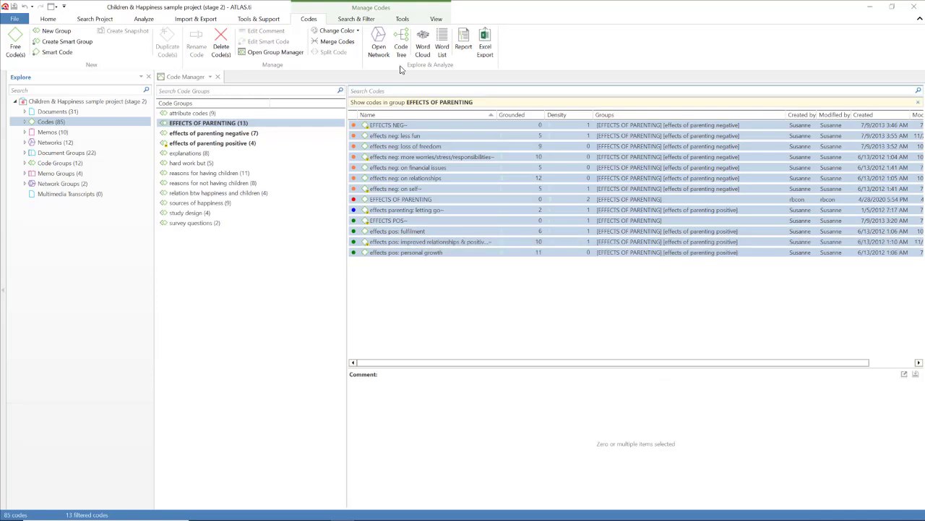
right_click(387, 181)
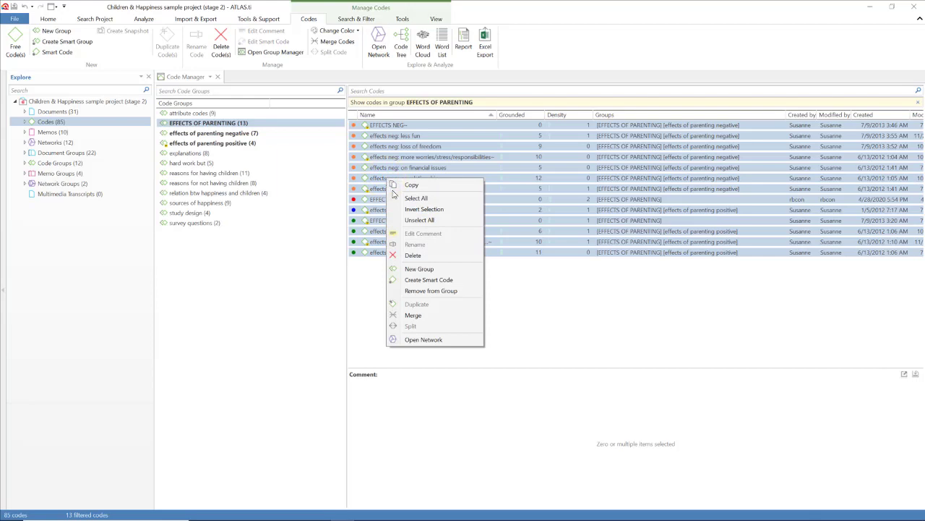
click(424, 339)
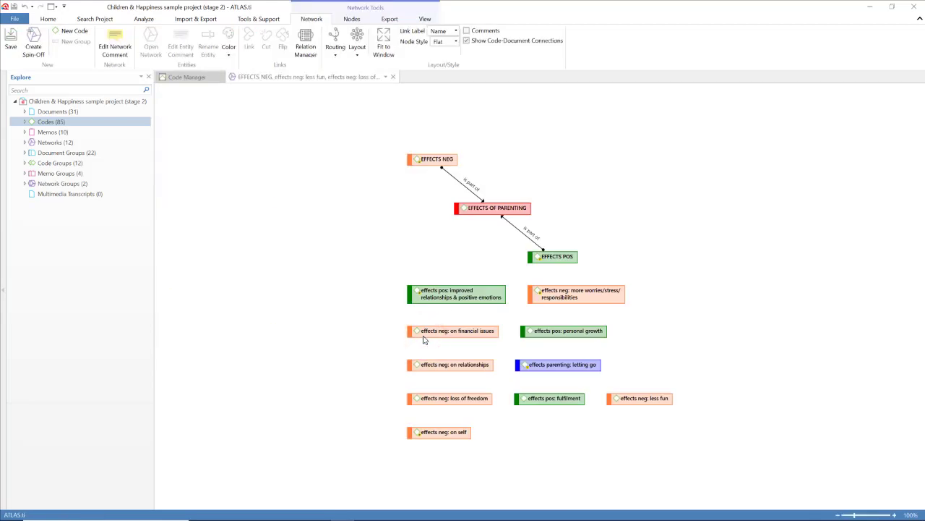
- Arrange EFFECTS OF PARENTING above its two subcodes, with EFFECTS POS to its lower left and EFFECTS NEG to its lower right
drag(483, 210, 478, 114)
drag(450, 161, 415, 179)
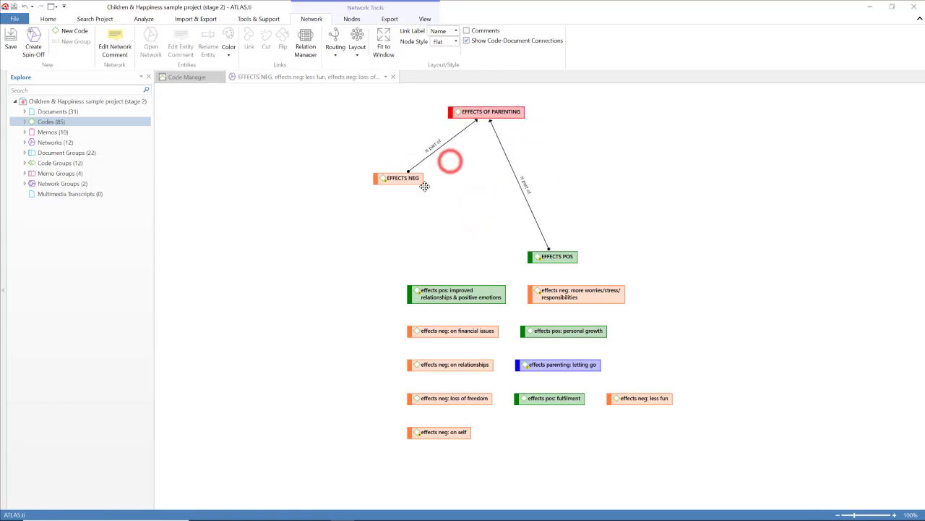
drag(563, 256, 380, 222)
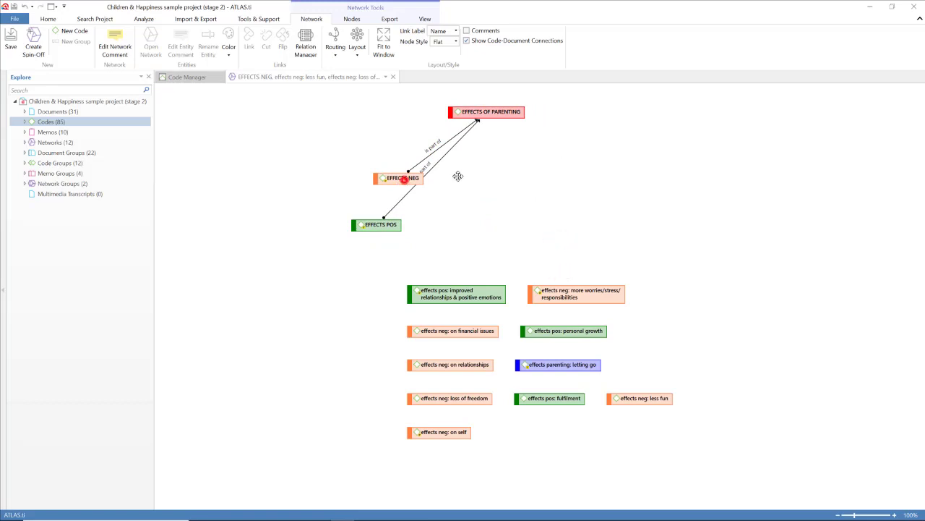
drag(404, 178, 625, 192)
drag(382, 220, 384, 179)
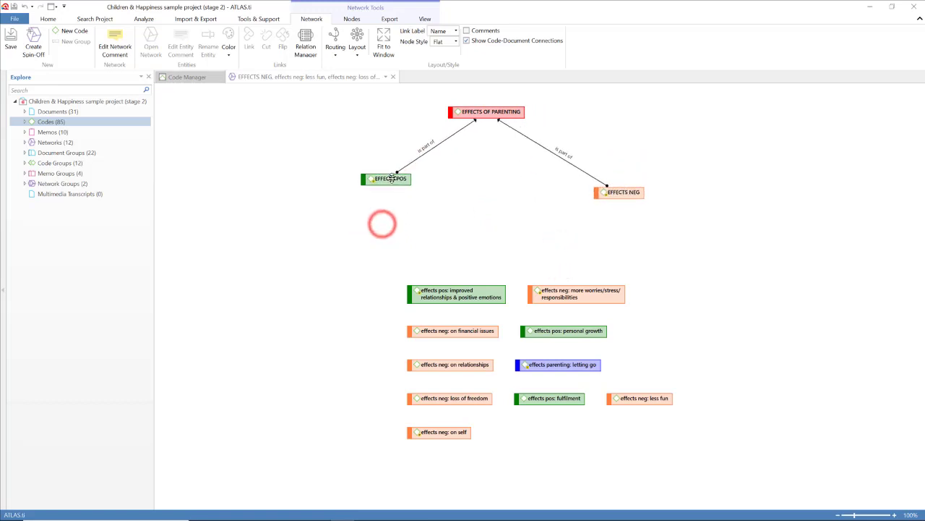
drag(608, 187, 577, 183)
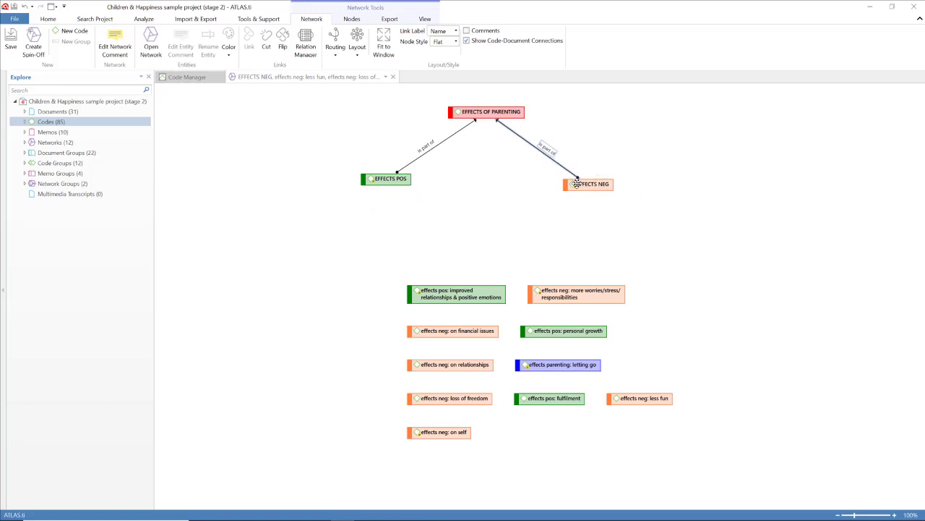
- Line up the six "effects neg" codes in a row below EFFECTS NEG, moving "improved relationships & positive emotions" out of the way
drag(467, 300, 757, 283)
drag(473, 333, 622, 275)
drag(726, 273, 771, 409)
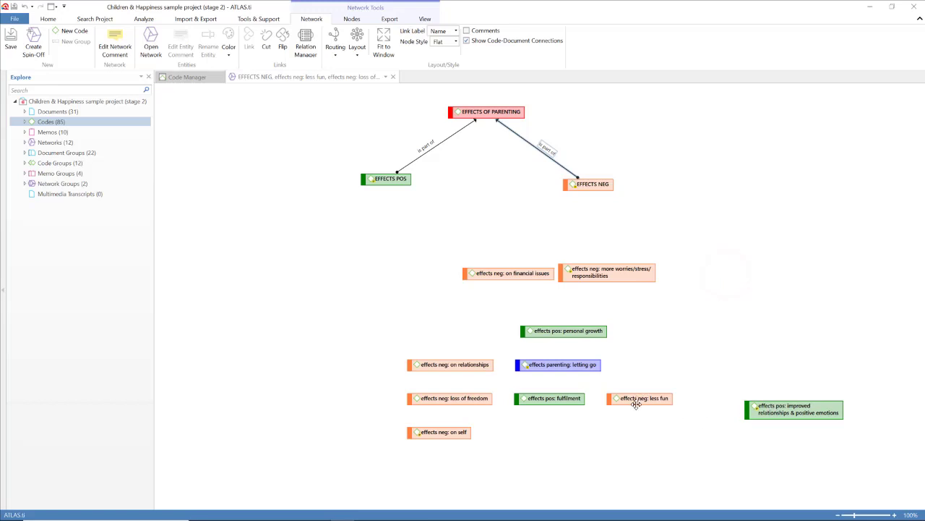
drag(637, 402, 688, 269)
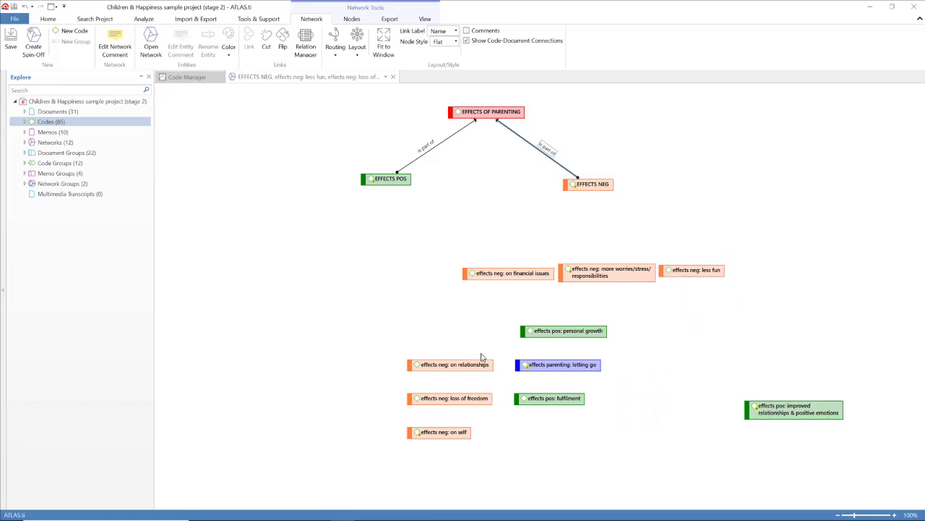
drag(465, 364, 785, 269)
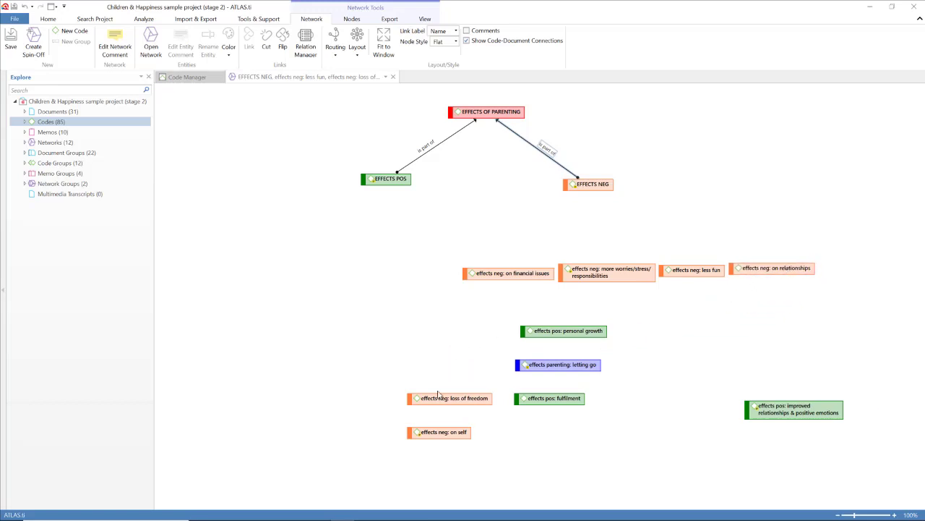
drag(437, 398, 849, 269)
drag(424, 434, 406, 276)
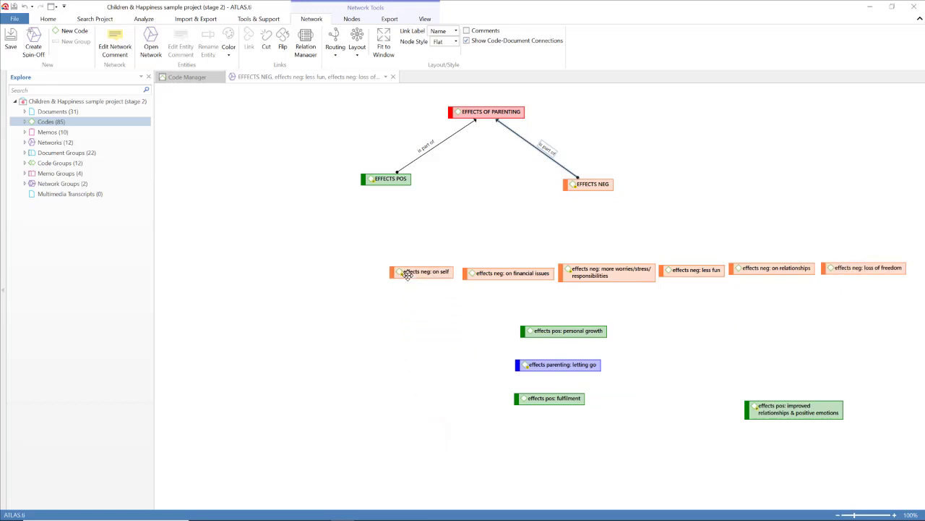
- Link the row of six "effects neg" codes to EFFECTS NEG together with the relation "is a"
drag(374, 249, 915, 287)
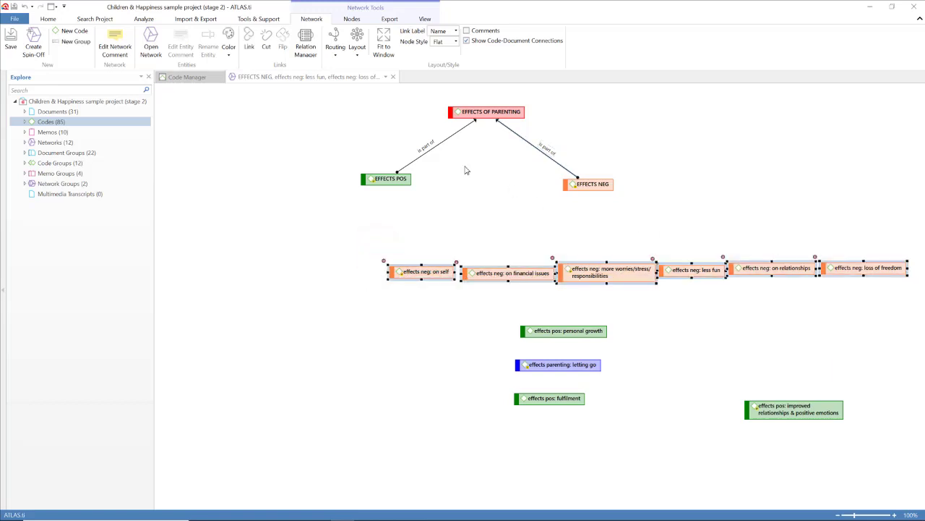
click(248, 40)
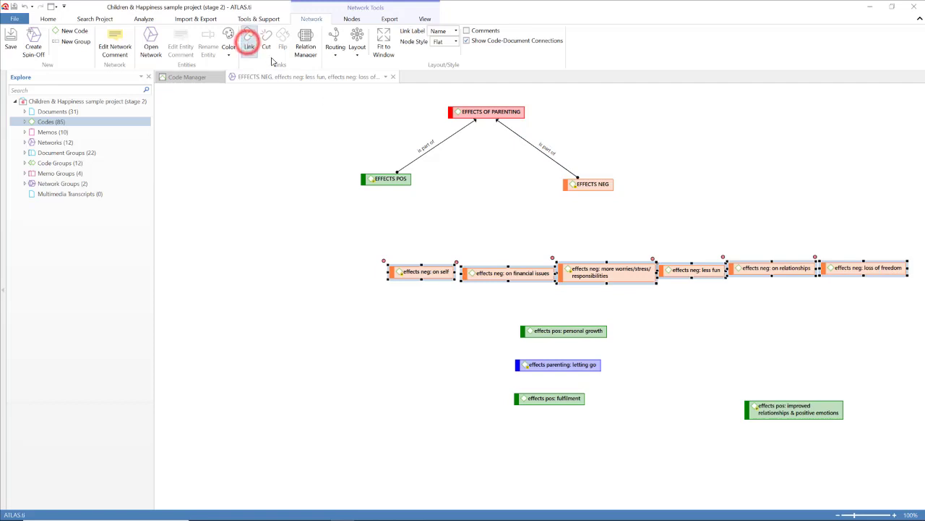
click(592, 187)
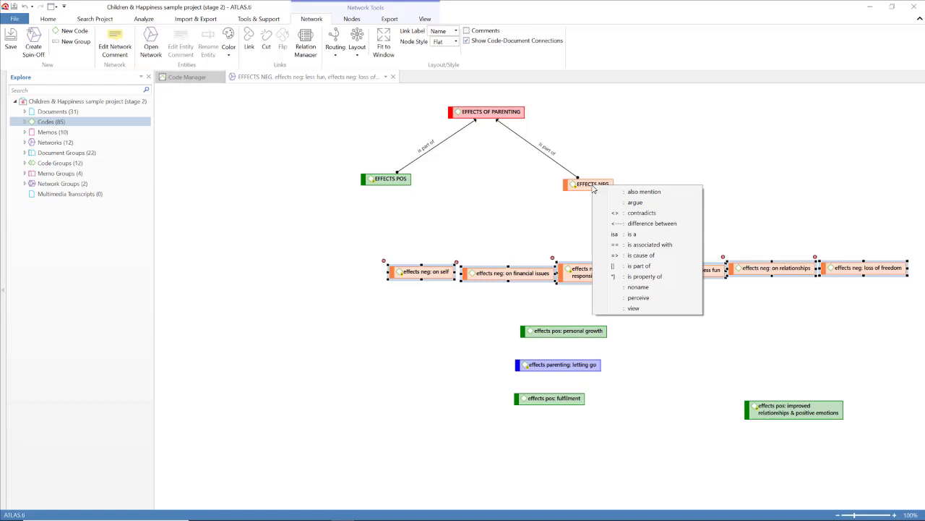
click(622, 234)
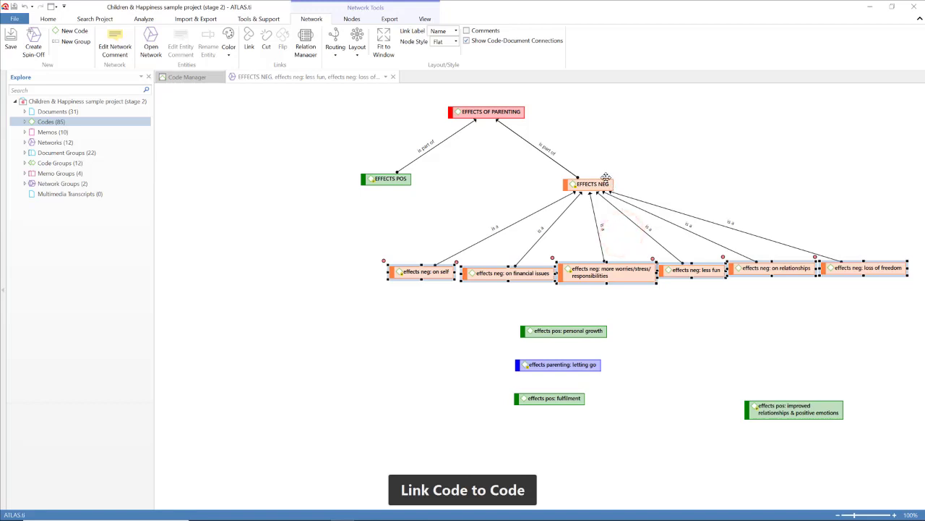
- Spread EFFECTS POS and EFFECTS NEG farther apart and move EFFECTS OF PARENTING slightly up and right
drag(604, 184, 653, 174)
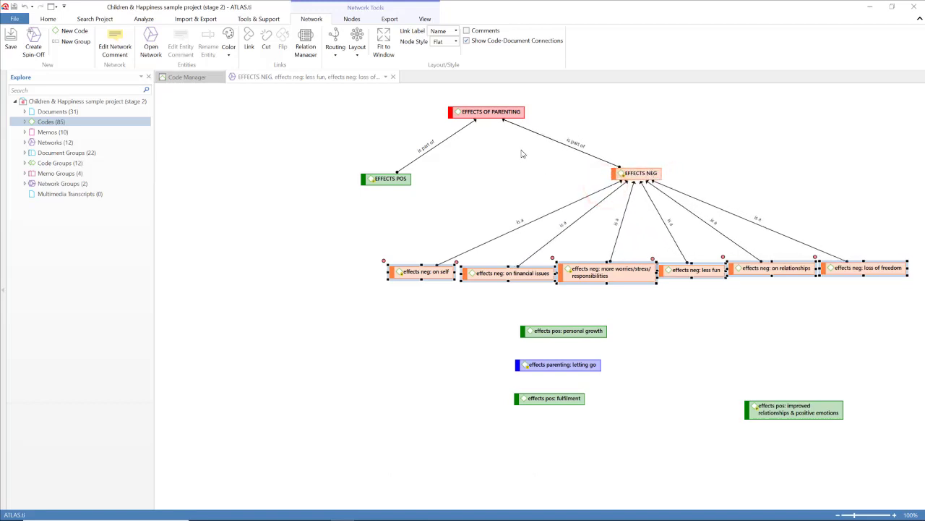
drag(509, 111, 527, 105)
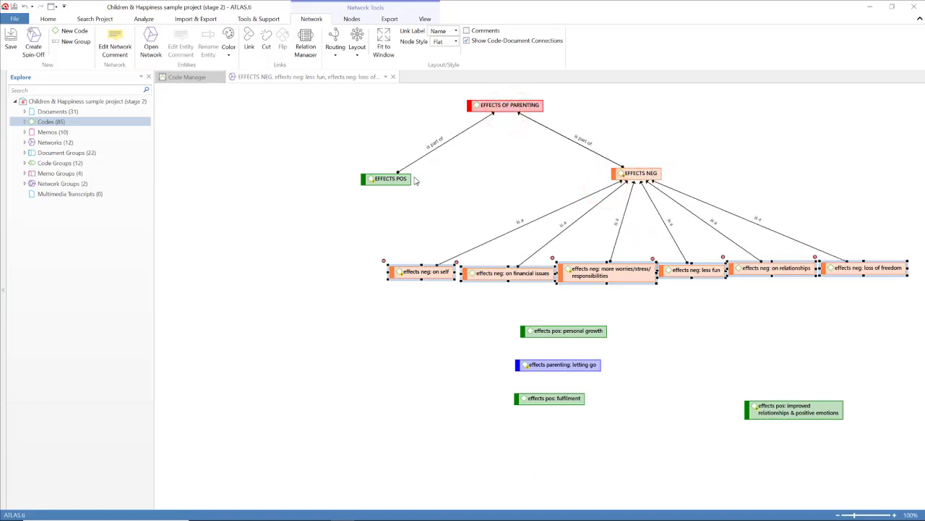
drag(407, 179, 360, 168)
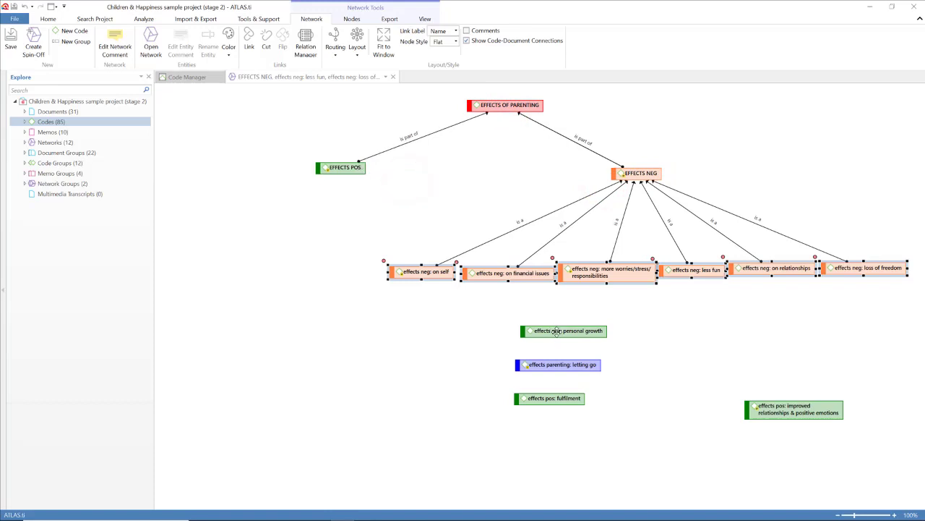
- Gather the "effects pos" codes personal growth, fulfilment and improved relationships & positive emotions below EFFECTS POS
drag(557, 337, 292, 299)
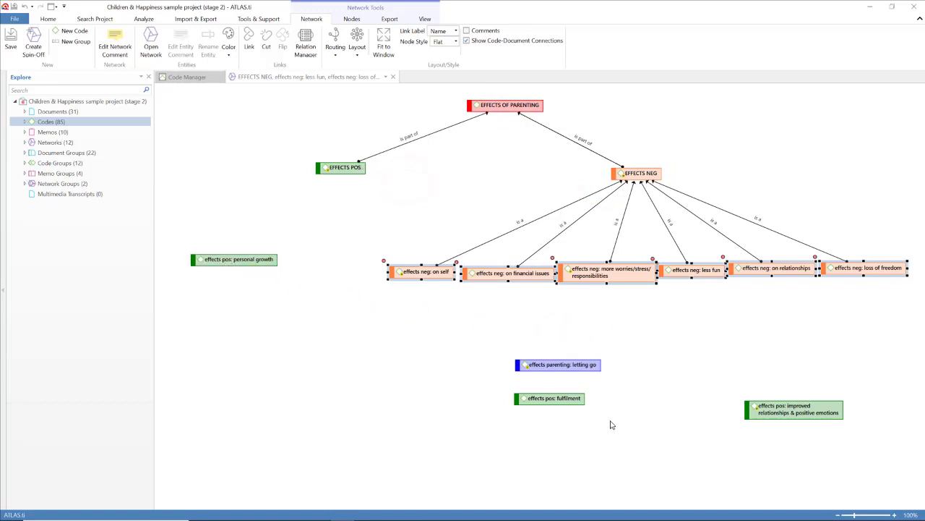
drag(576, 398, 351, 257)
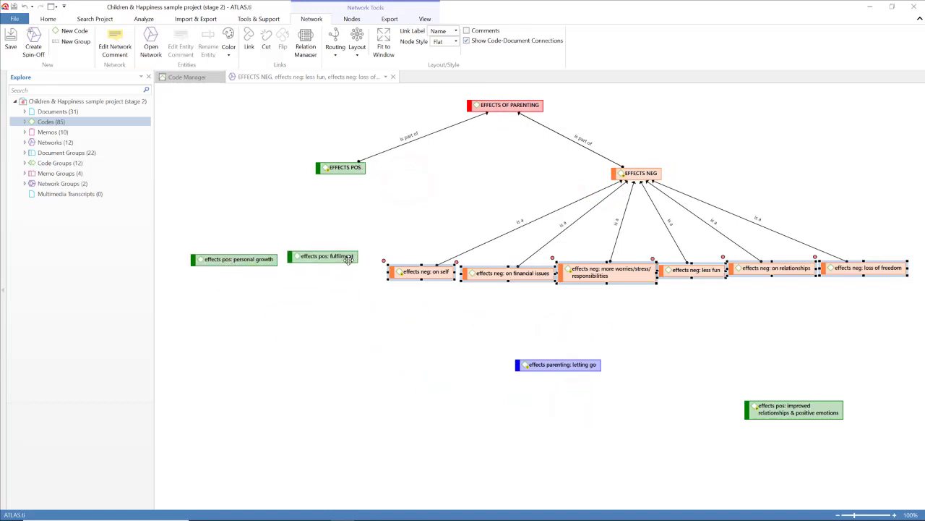
drag(811, 414, 220, 232)
- Link the three "effects pos" codes to EFFECTS POS together with the relation "is a"
drag(171, 215, 354, 316)
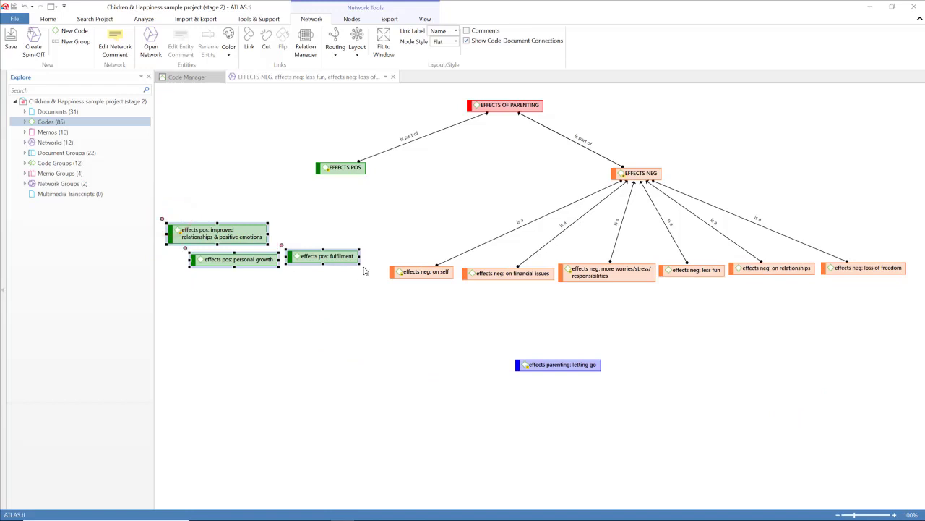
click(248, 40)
click(339, 167)
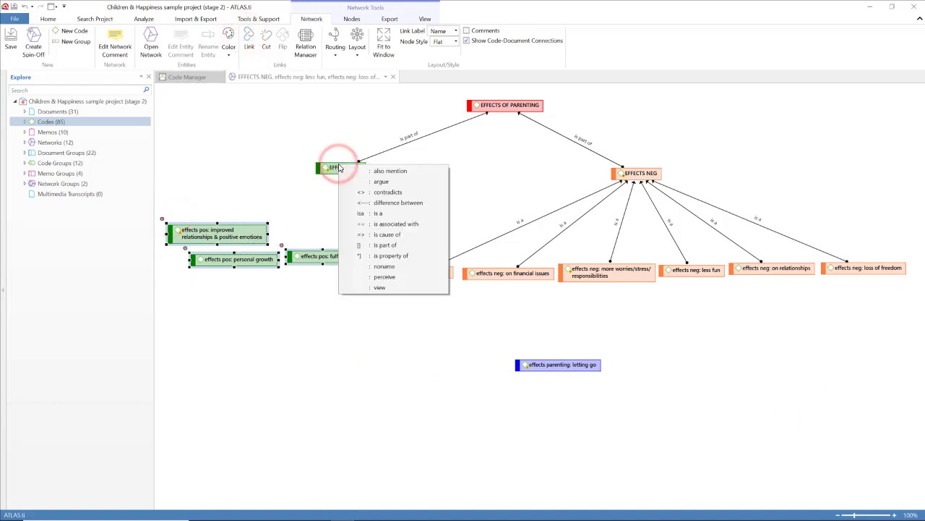
click(372, 213)
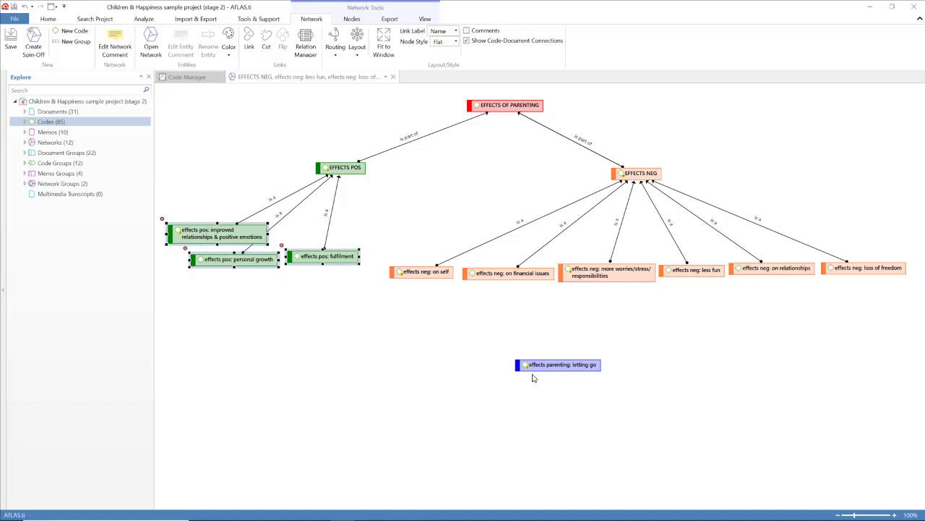
- Place "effects parenting: letting go" level with EFFECTS OF PARENTING on its right and link it there with the relation "is property of"
drag(543, 364, 537, 113)
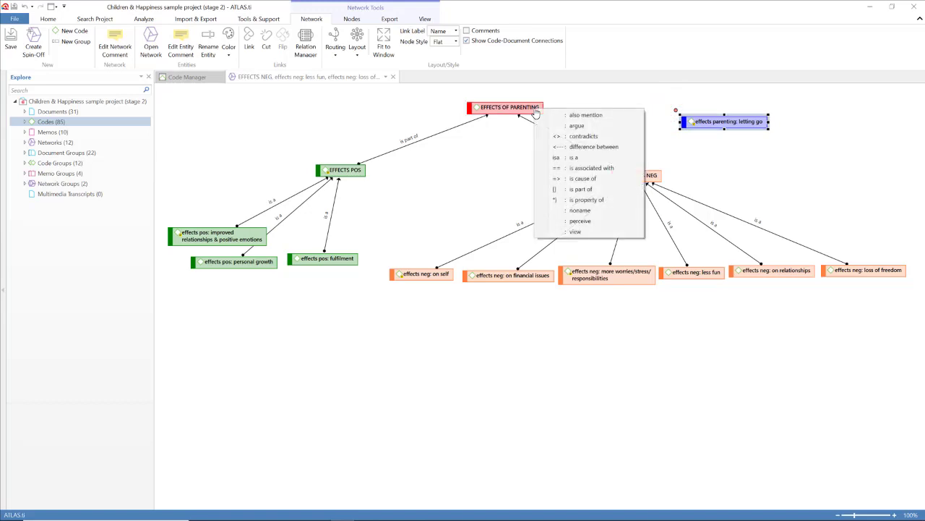
click(597, 203)
drag(730, 120, 730, 109)
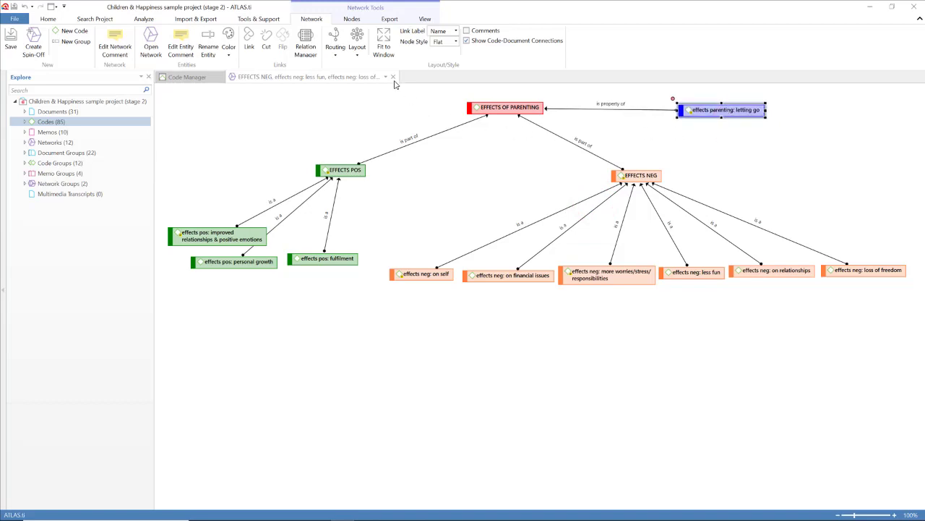
- Arrange the network automatically as a top-down hierarchy and move "effects parenting: letting go" to the right of EFFECTS OF PARENTING
click(359, 42)
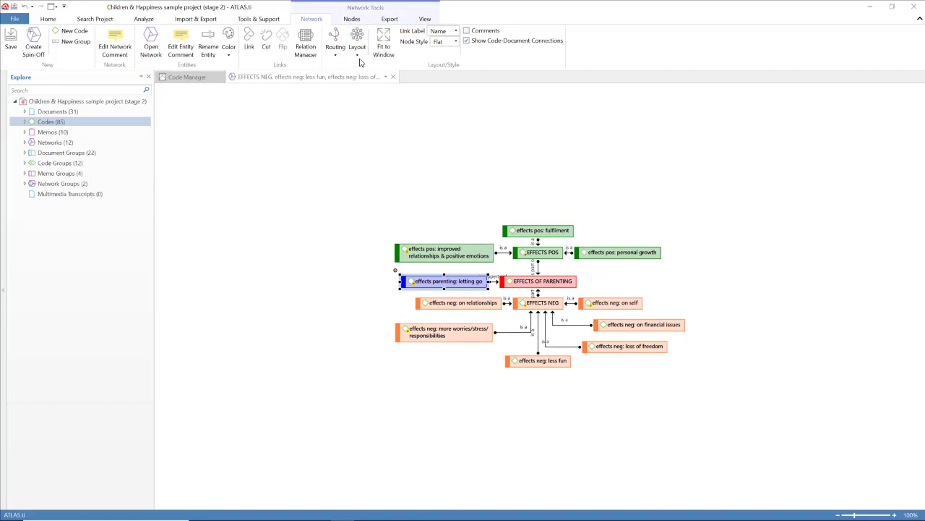
click(357, 53)
click(370, 141)
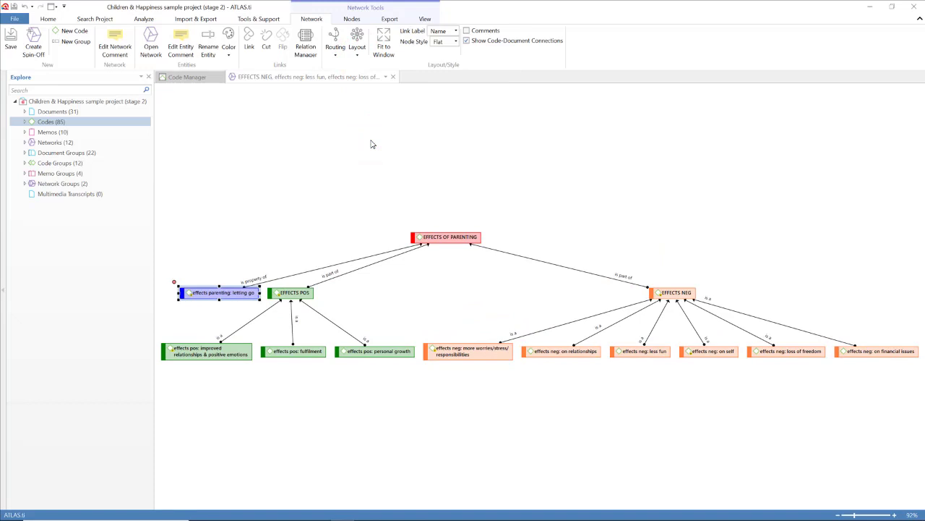
click(430, 402)
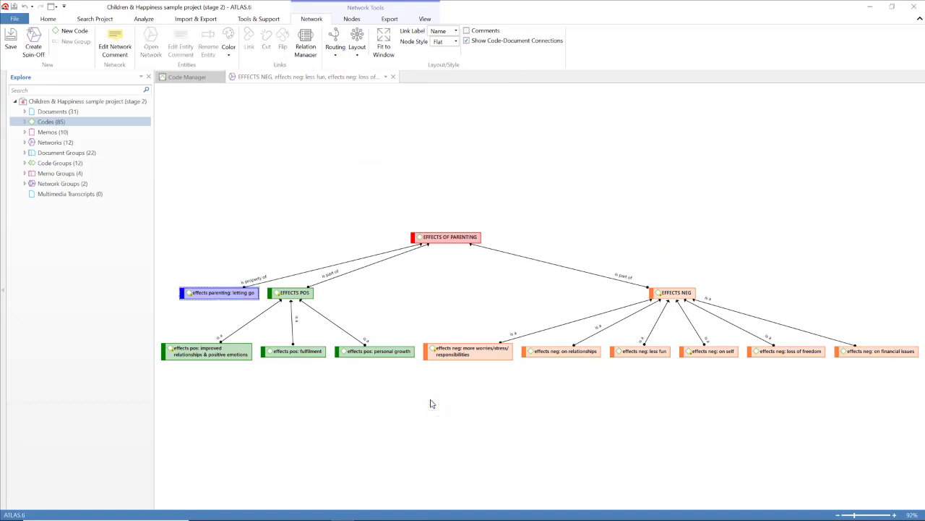
drag(241, 292, 270, 241)
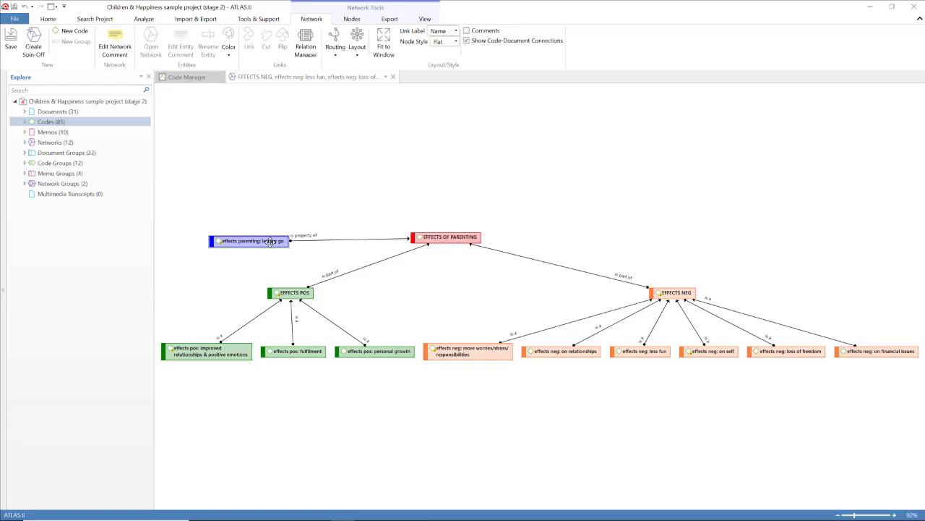
drag(270, 241, 699, 242)
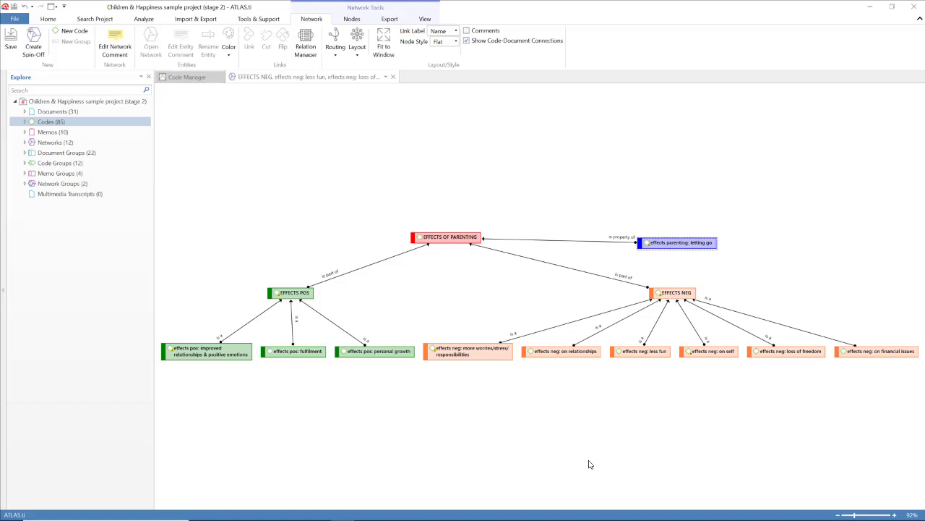
- Link EFFECTS POS to EFFECTS NEG with the relation "contradicts"
click(307, 291)
drag(262, 281, 655, 294)
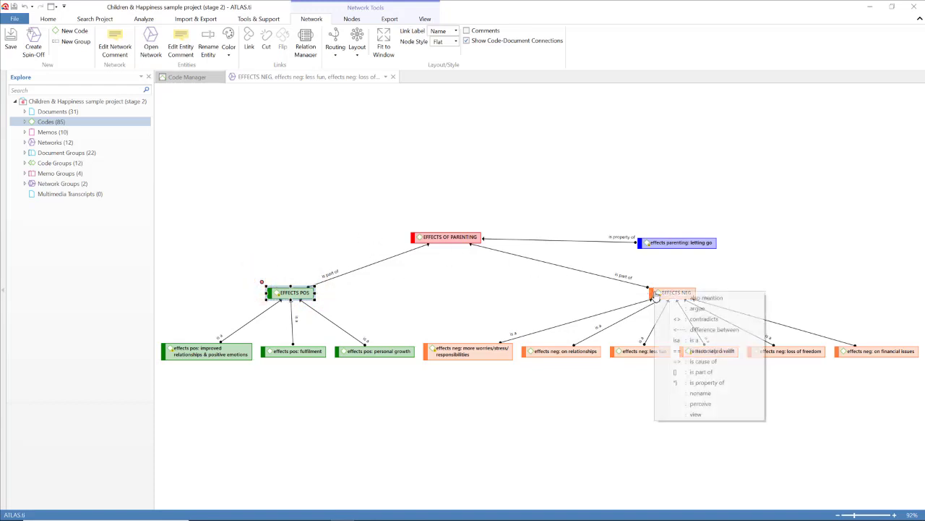
click(700, 320)
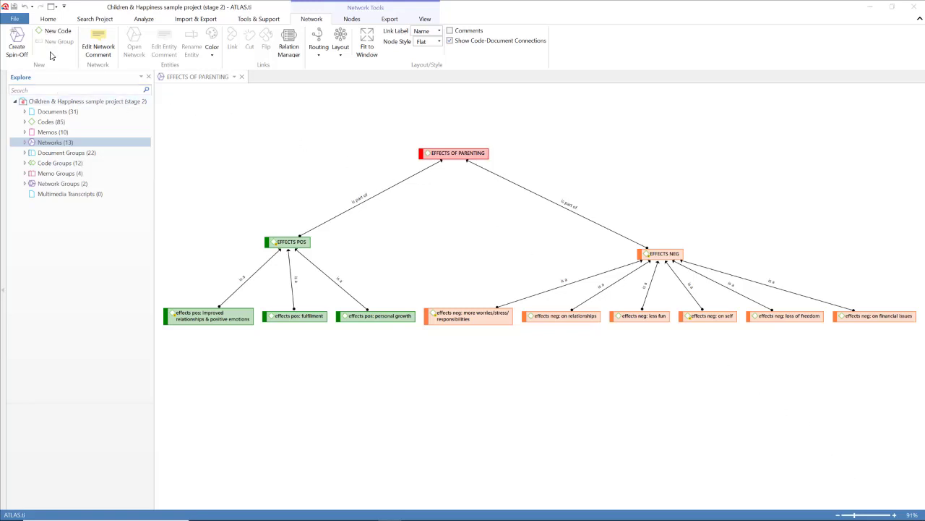
- Open the Code Manager and place the EFFECTS OF PARENTING network in a new tab group below it
click(46, 20)
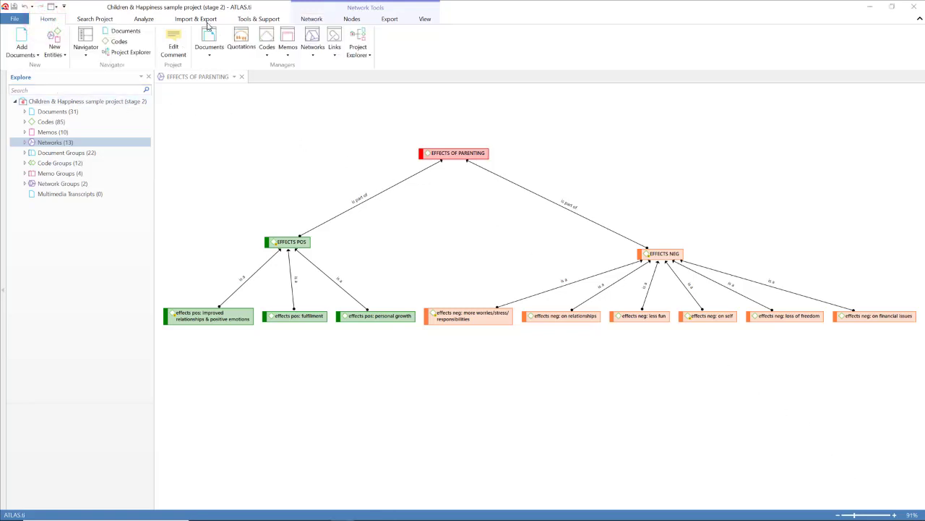
click(265, 36)
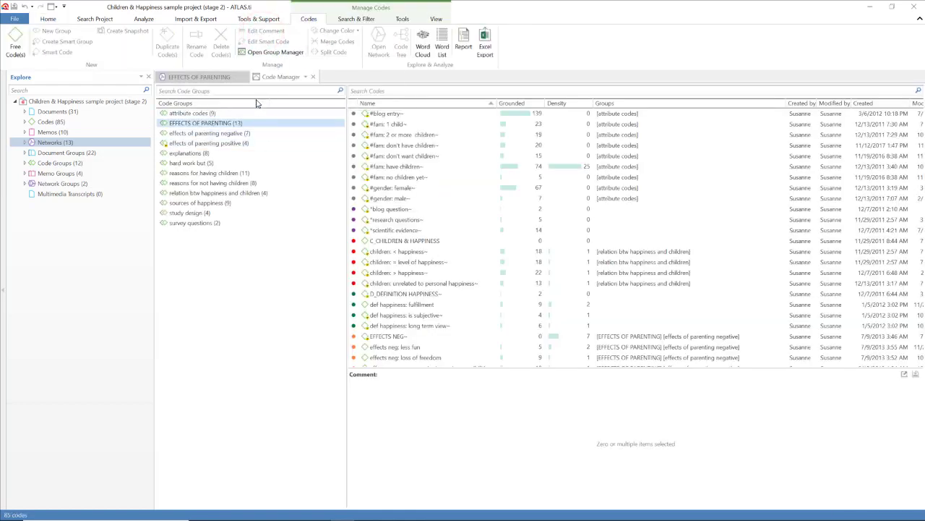
right_click(243, 80)
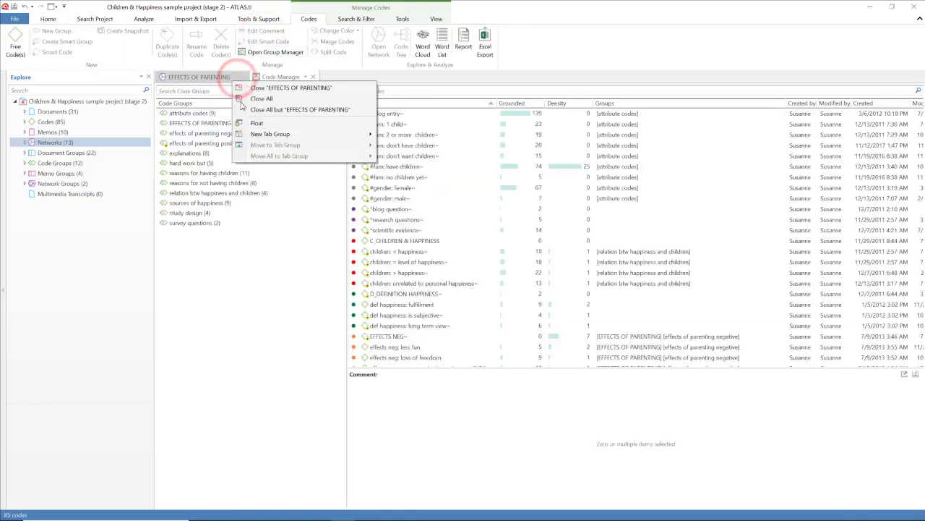
mouse_move(257, 139)
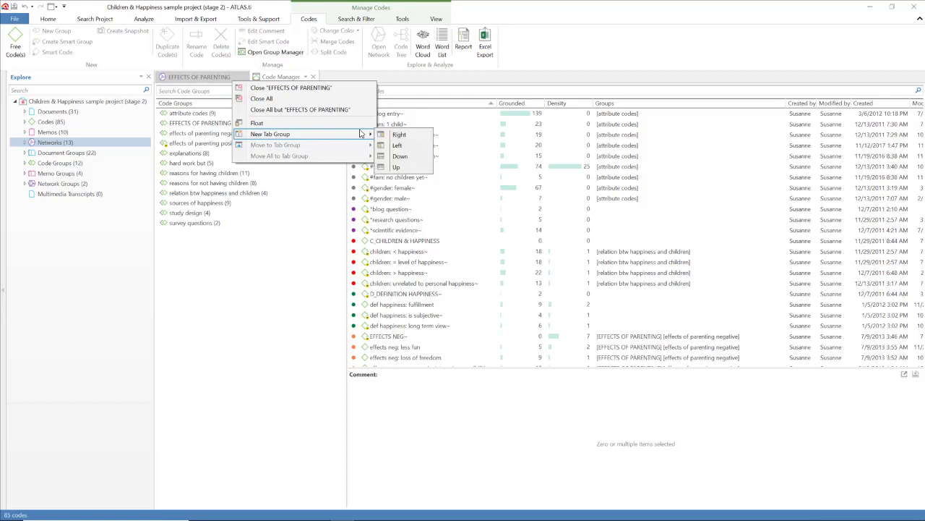
click(399, 157)
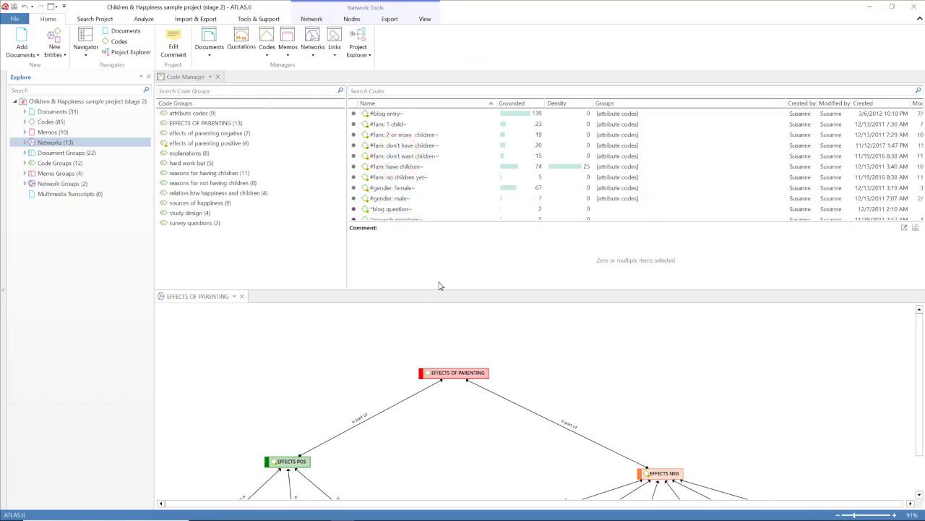
- Examine EFFECTS OF PARENTING and its EFFECTS POS and EFFECTS NEG branches in the network against the alphabetical code list
scroll(485, 395, down, 1)
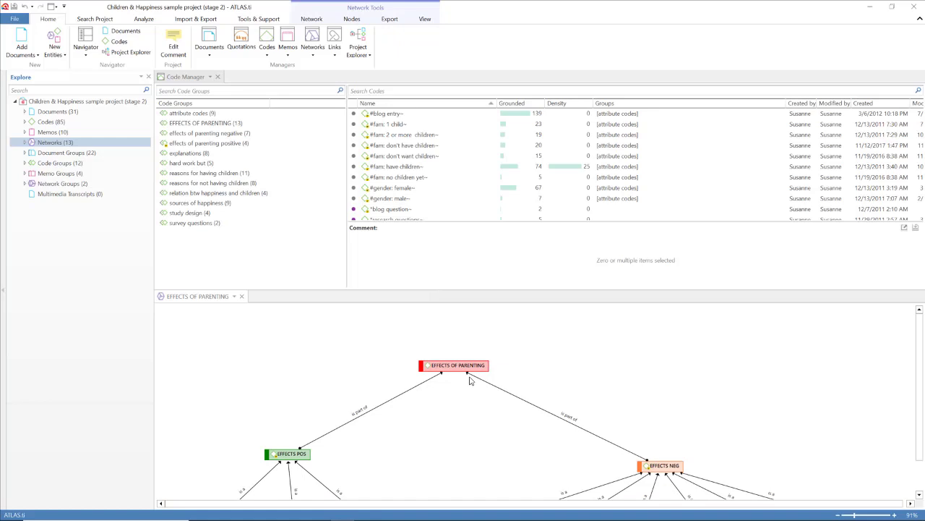
click(463, 366)
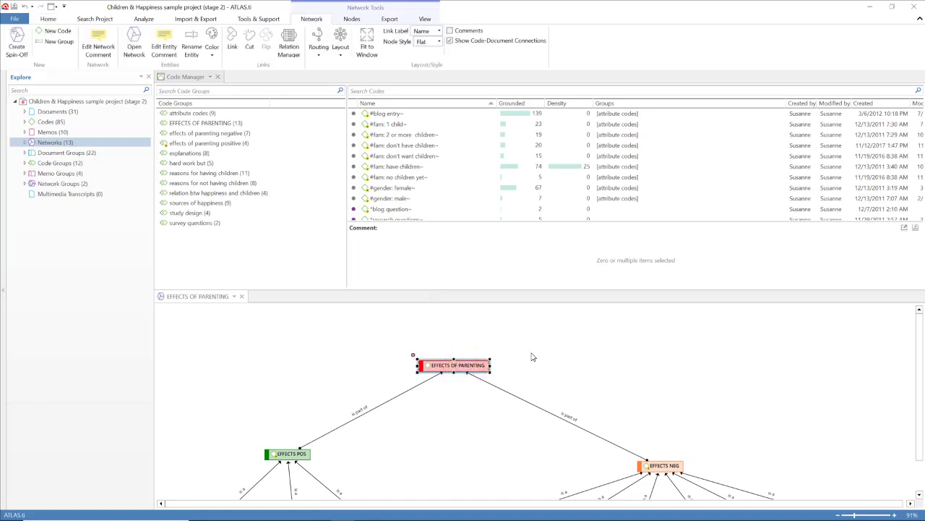
scroll(442, 190, down, 1)
click(436, 180)
scroll(436, 185, down, 1)
click(436, 180)
scroll(436, 185, down, 1)
click(436, 180)
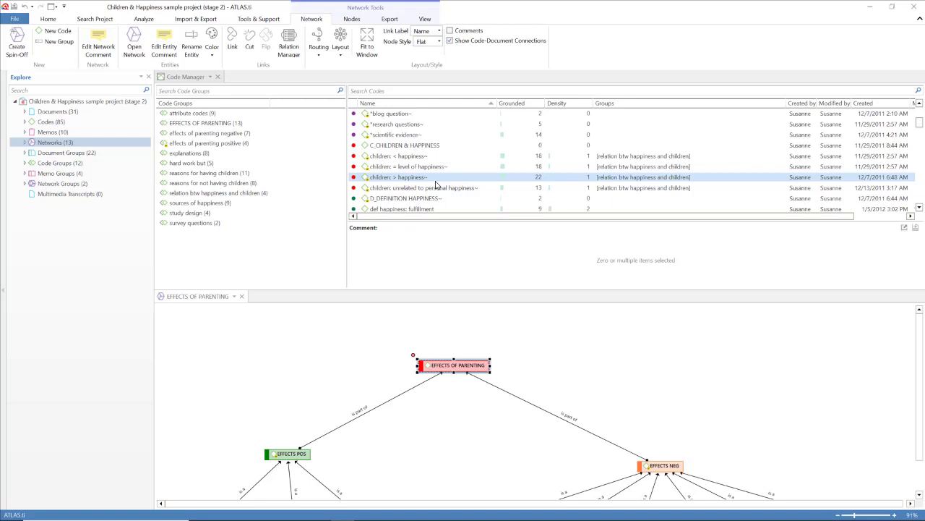
scroll(487, 422, down, 2)
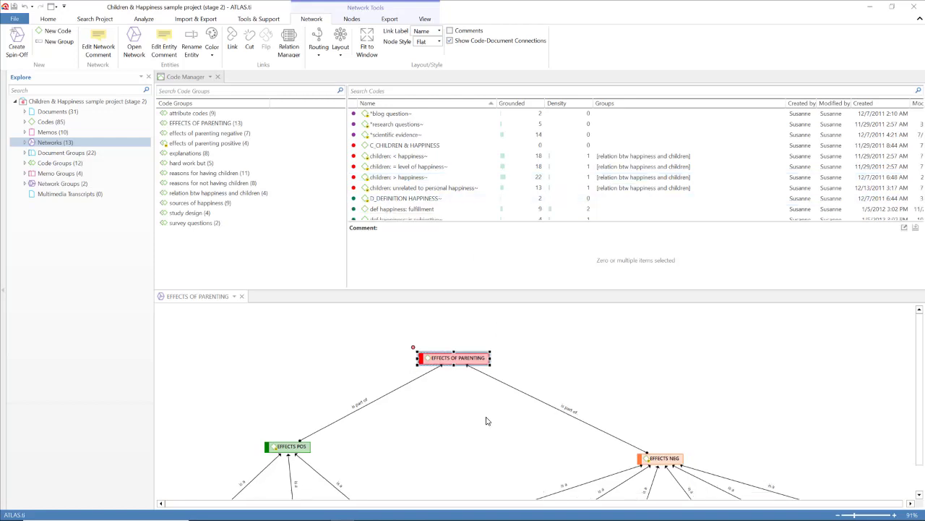
click(288, 439)
click(657, 450)
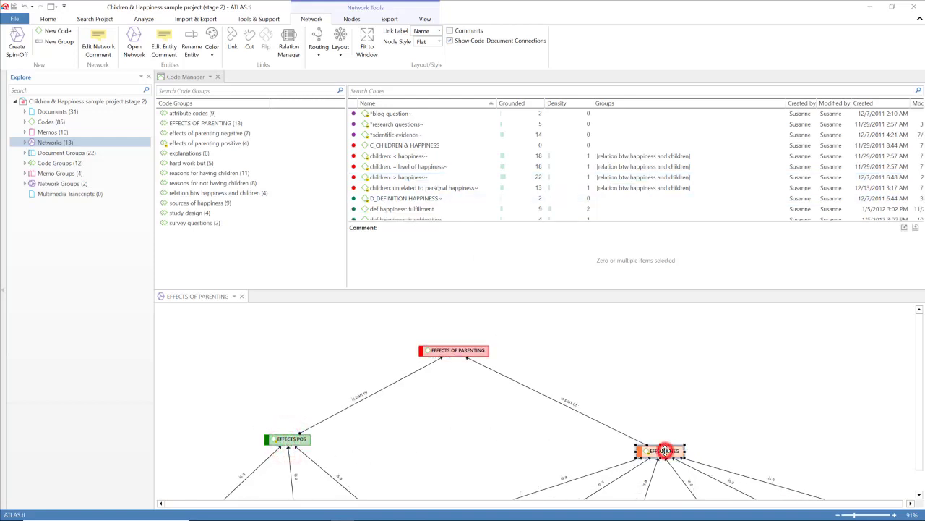
scroll(414, 441, down, 3)
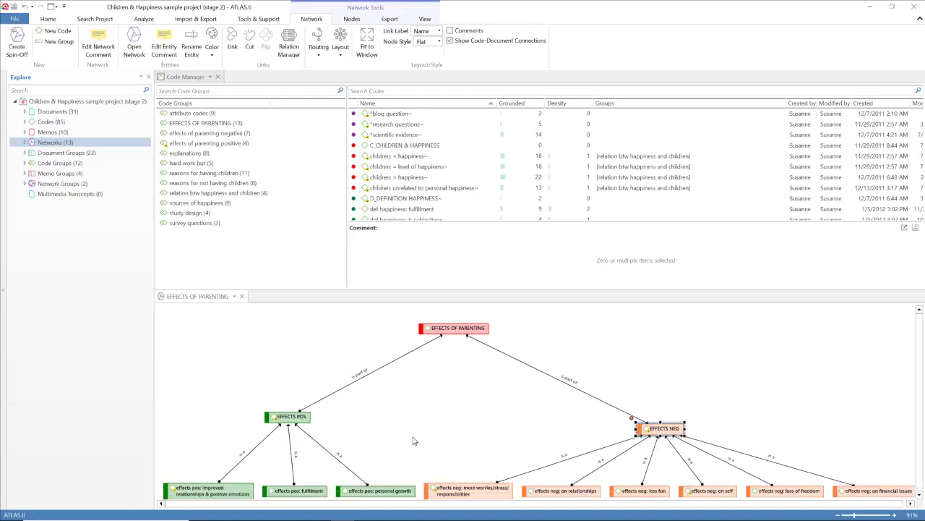
click(291, 422)
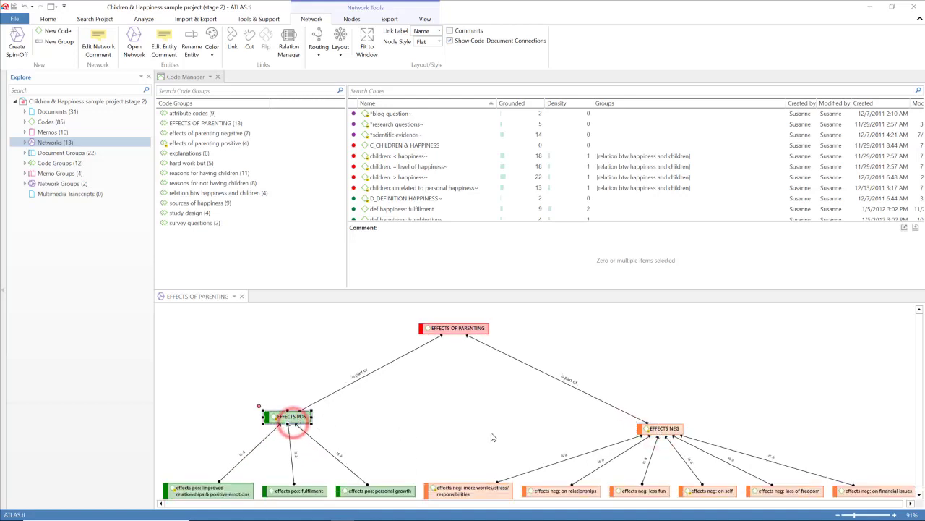
click(663, 429)
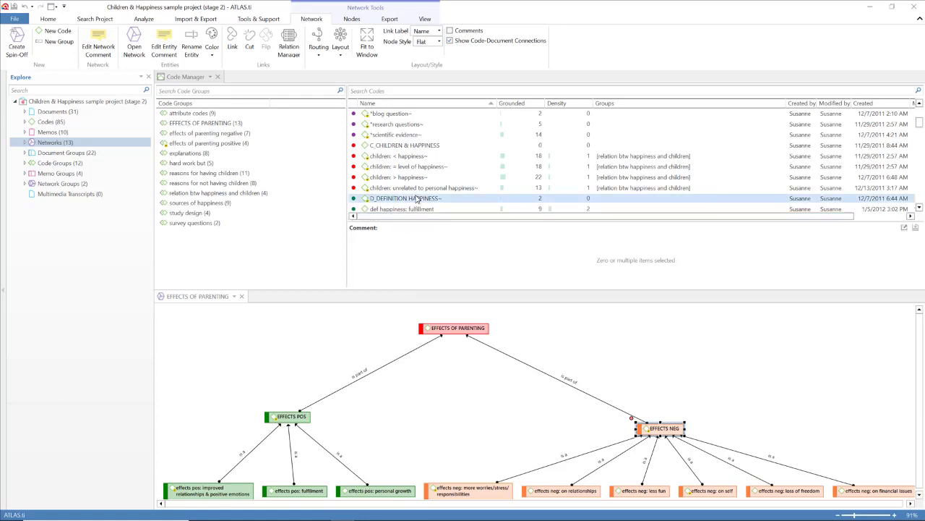
- Find the code EFFECTS OF PARENTING in the code list and open its Code Tree
scroll(418, 200, down, 2)
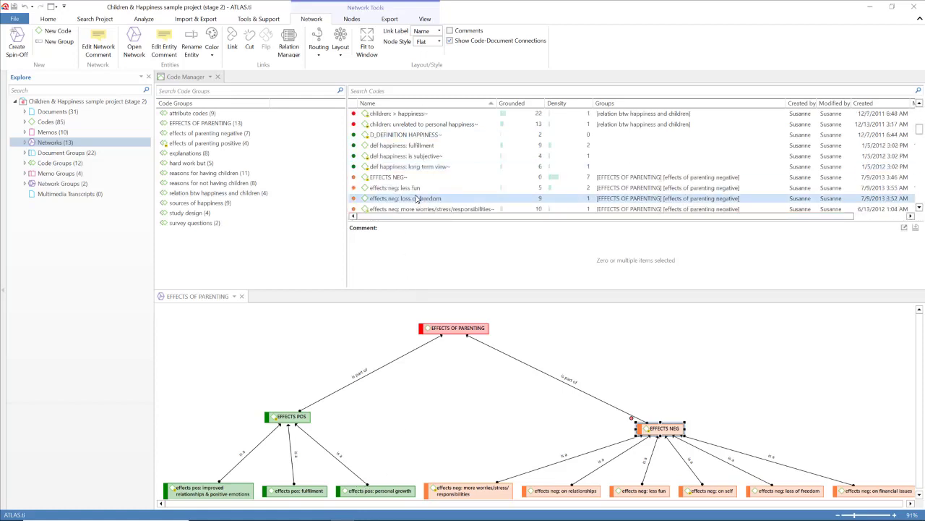
scroll(417, 199, down, 3)
click(417, 155)
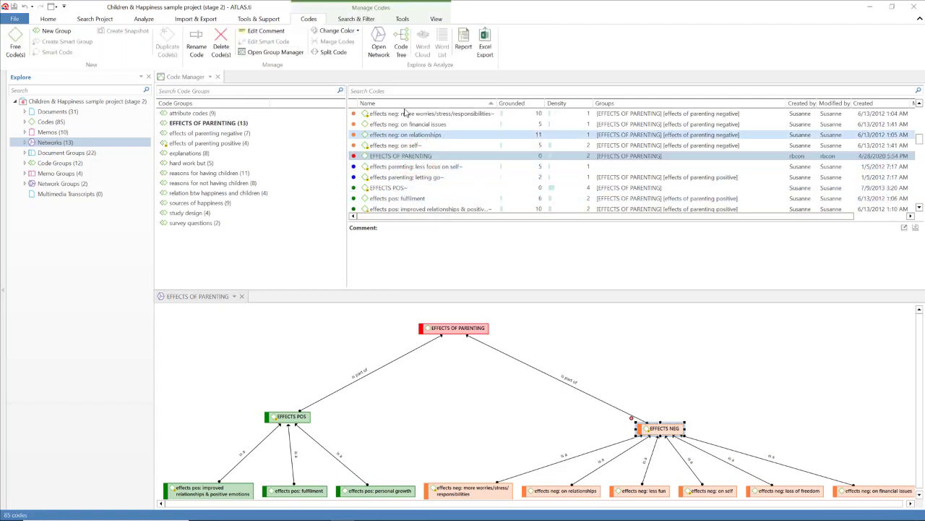
click(402, 51)
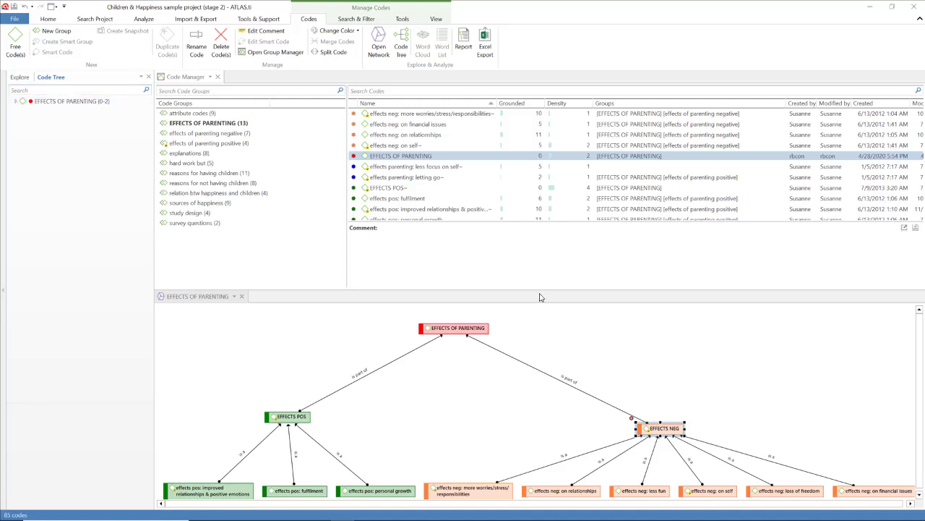
- Expand EFFECTS OF PARENTING in the code tree and compare its first level with the EFFECTS POS and EFFECTS NEG nodes in the network
drag(463, 328, 454, 331)
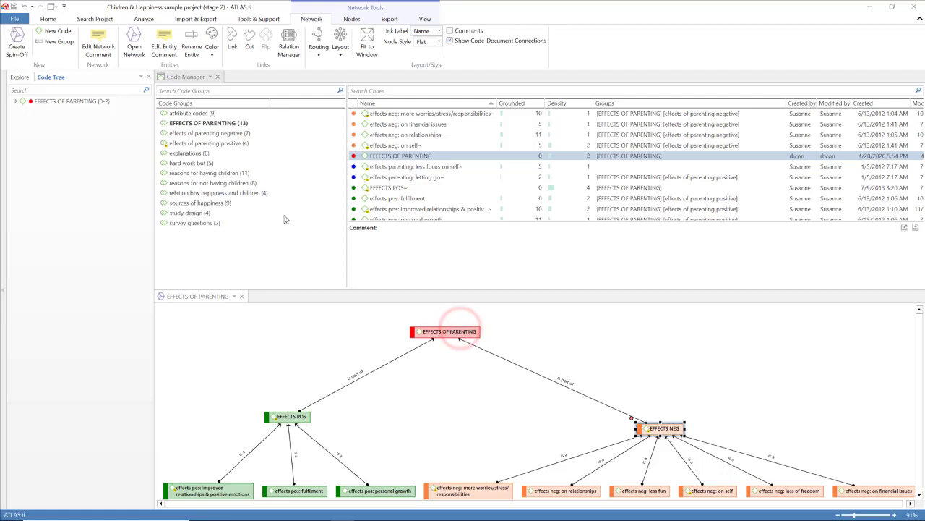
click(15, 102)
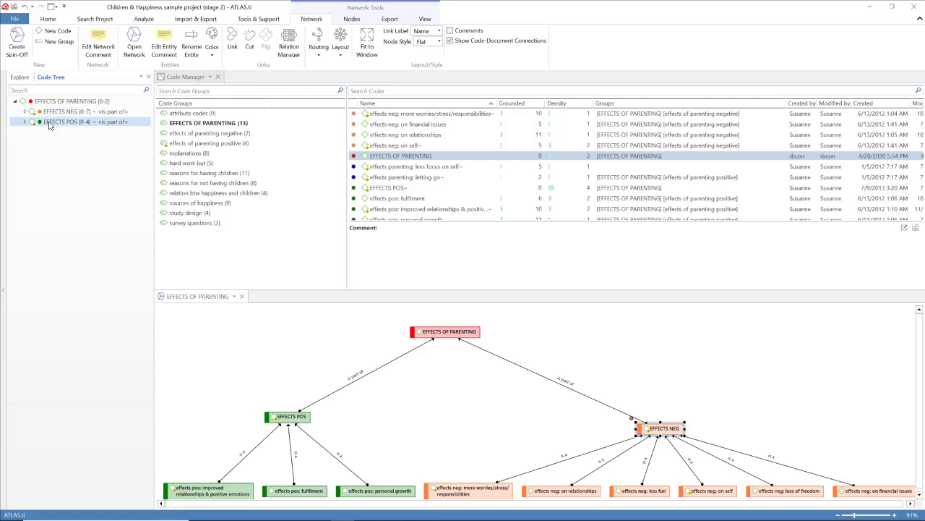
click(289, 417)
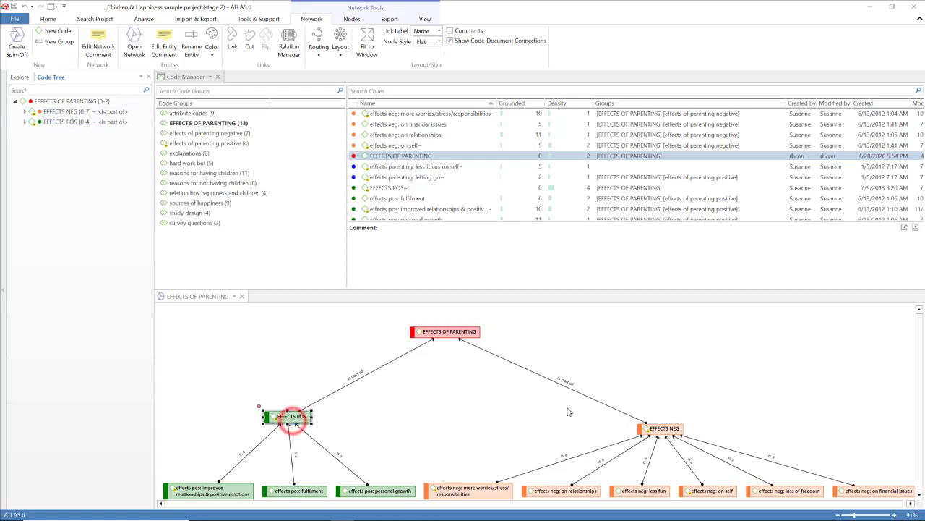
click(667, 430)
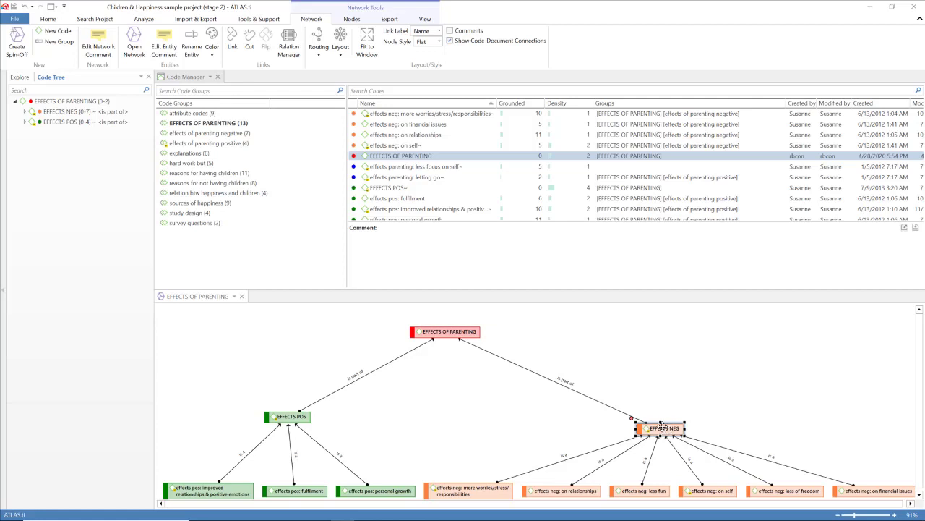
- Expand the EFFECTS NEG and EFFECTS POS branches in the code tree and compare them with the lowest level of the network
click(25, 111)
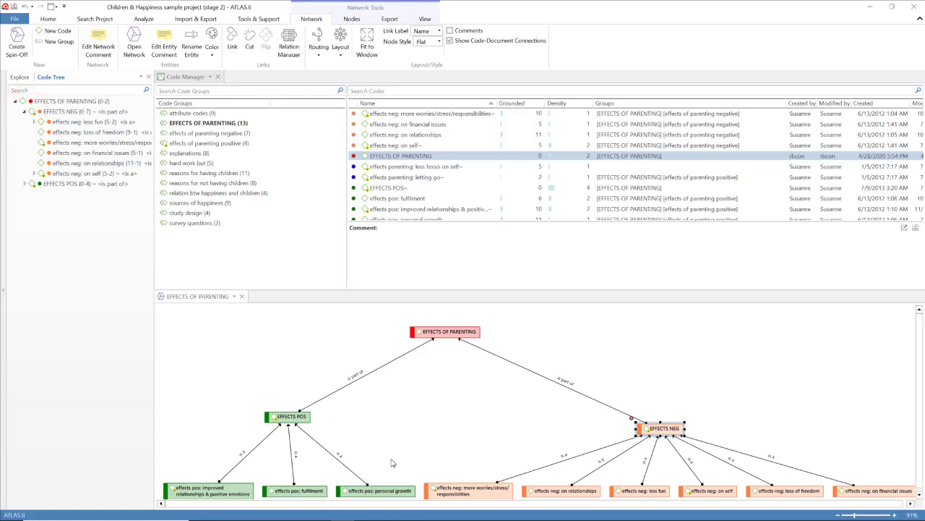
scroll(389, 463, down, 2)
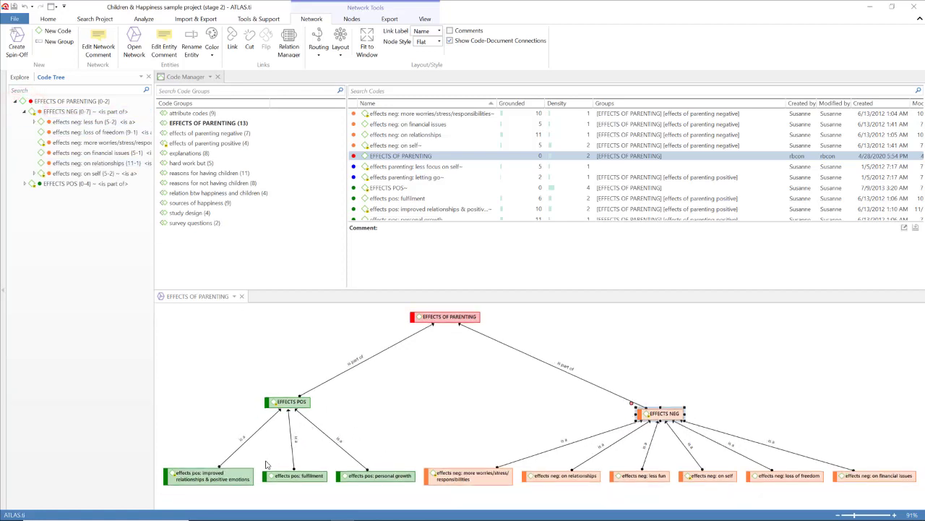
click(222, 478)
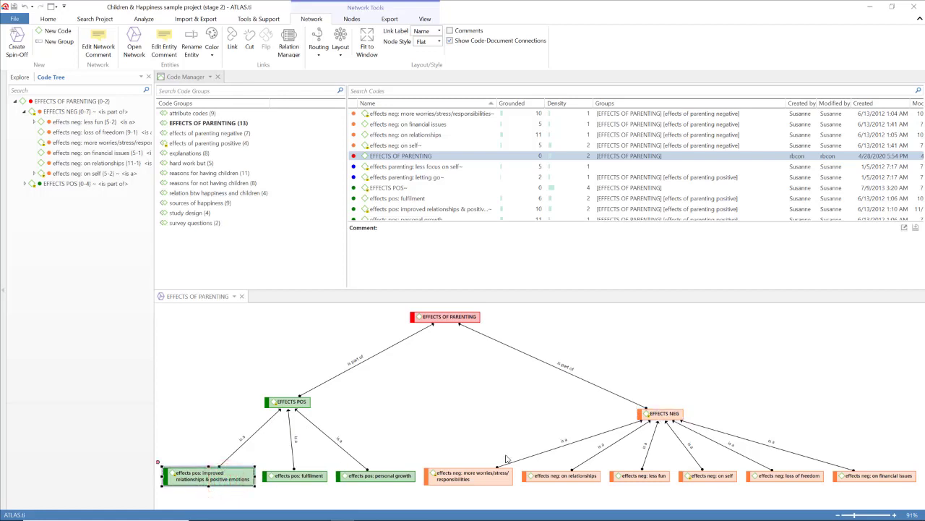
click(660, 417)
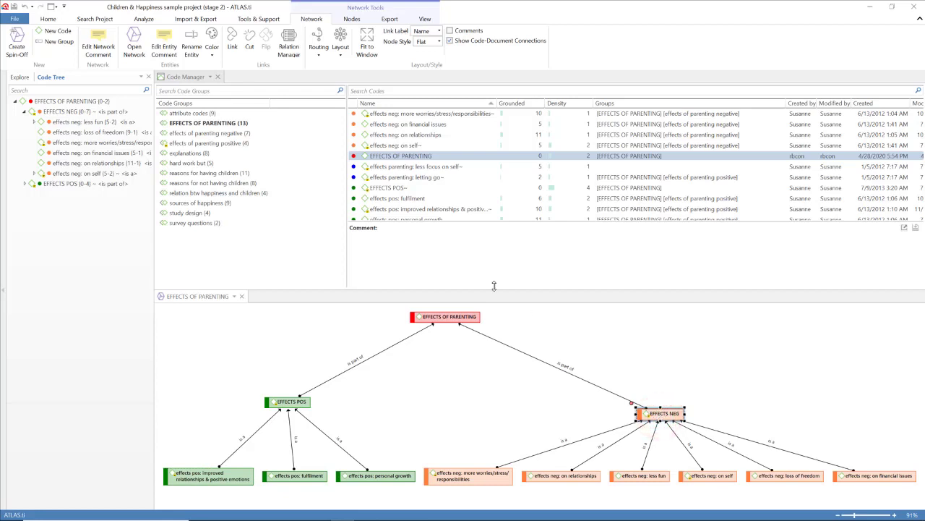
click(24, 184)
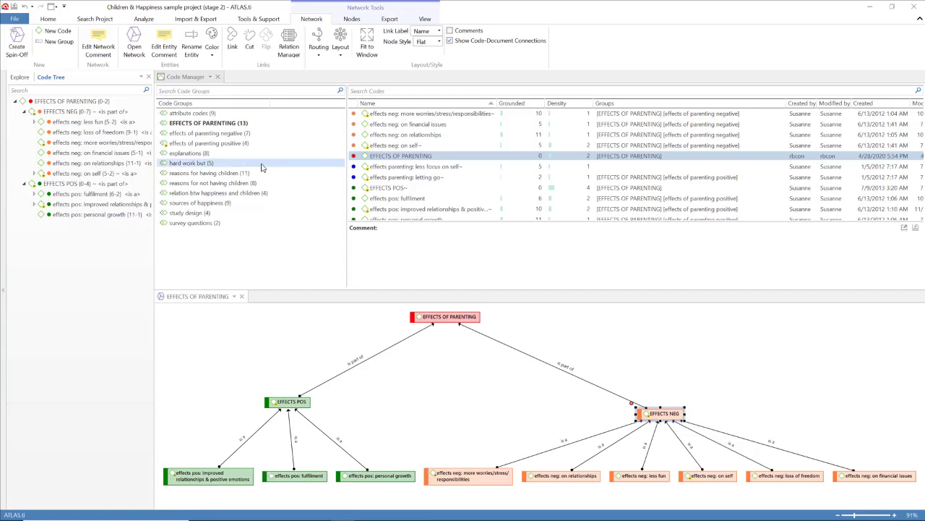
- Close the Code Manager and open document D 3, "3_Parenting blog: reader comments"
click(218, 77)
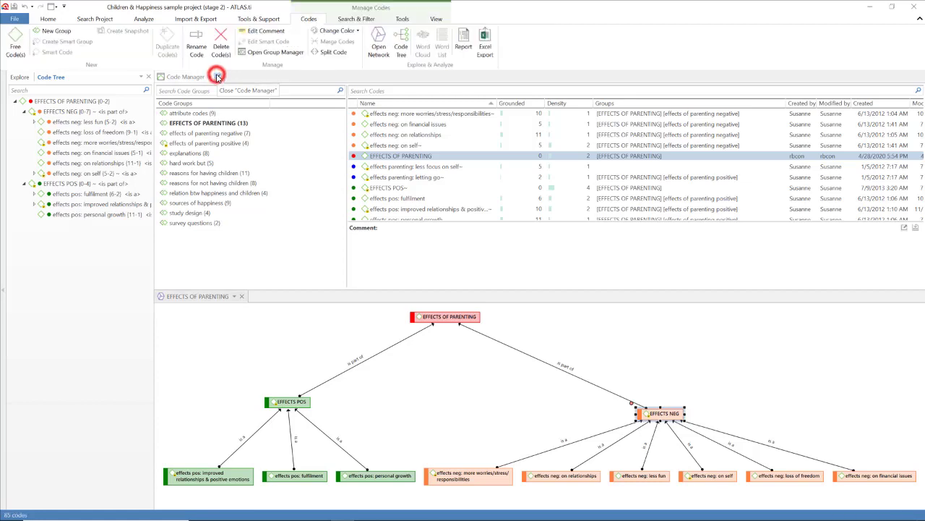
click(20, 78)
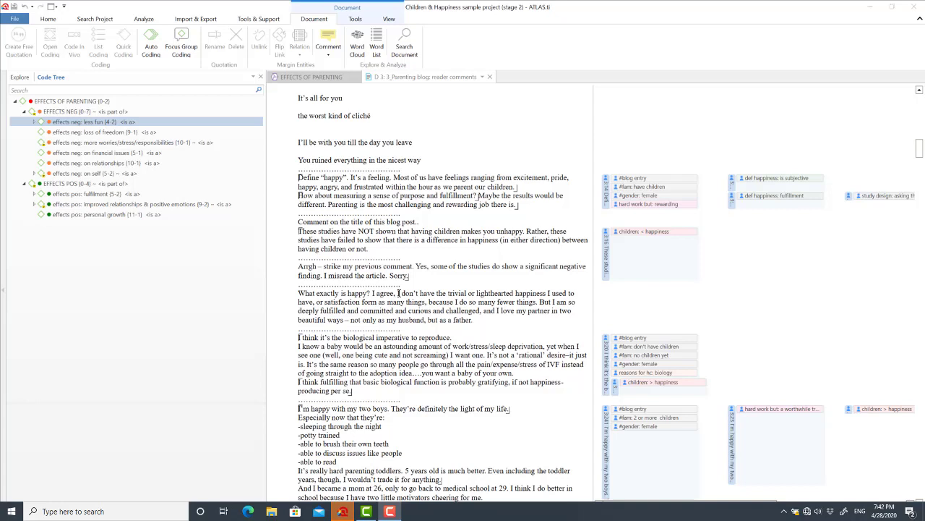
- Code the passage from "I don't have the trivial or lighthearted happiness" to "fewer things" with "effects neg: less fun" from the code tree
drag(399, 293, 537, 302)
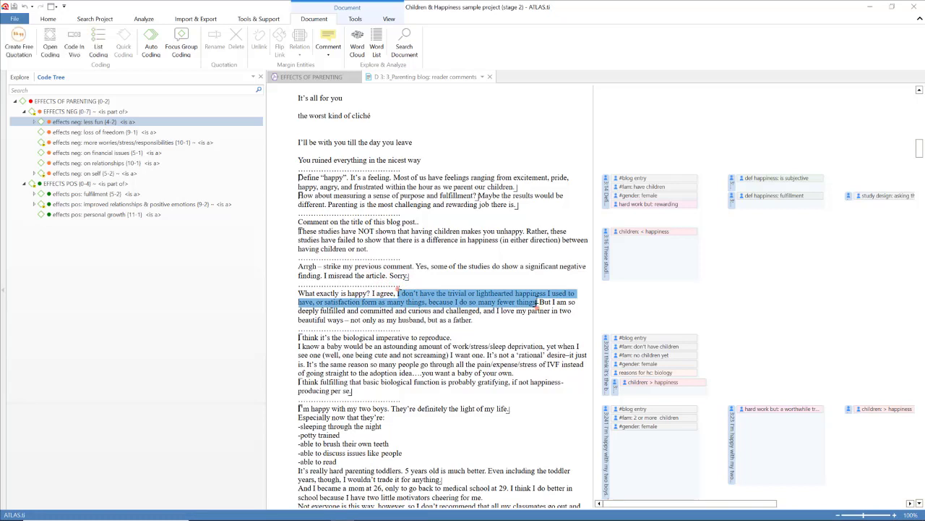
click(24, 113)
click(24, 121)
click(24, 112)
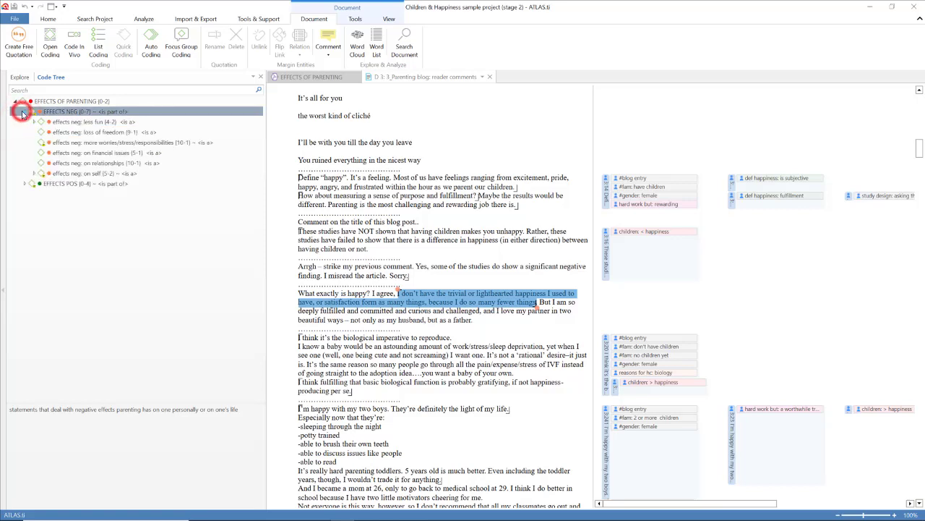
click(56, 122)
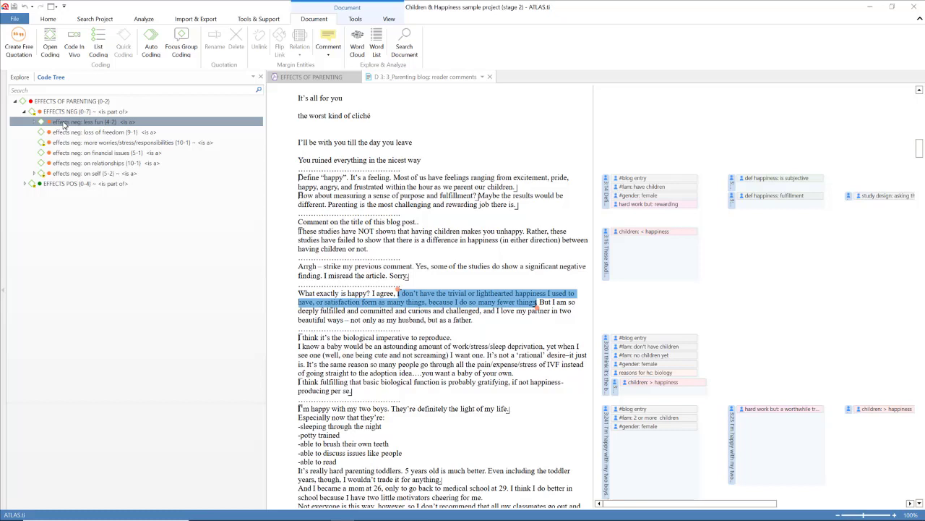
drag(63, 124, 441, 302)
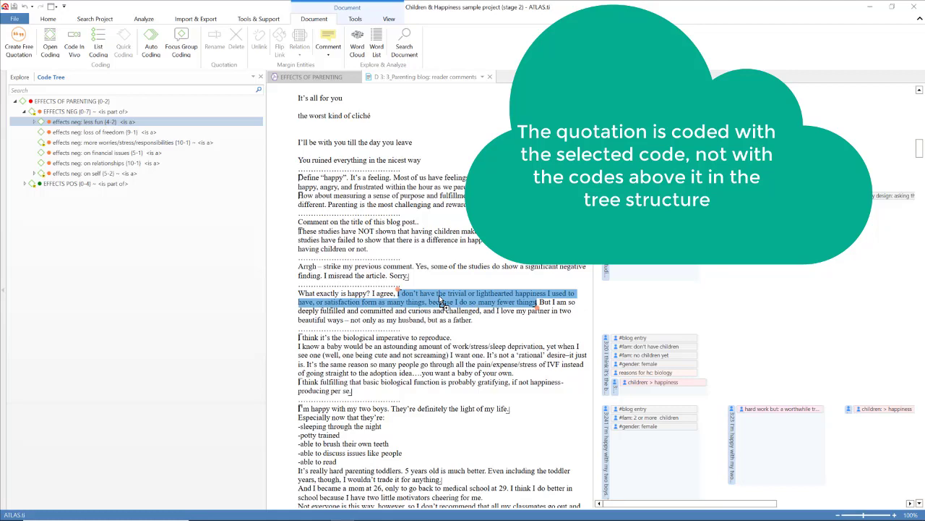
drag(440, 300, 441, 300)
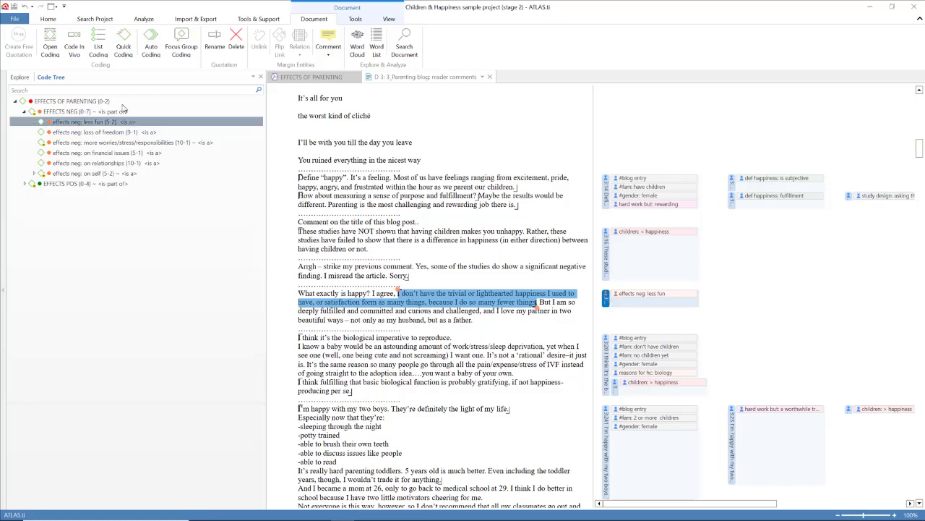
- Review the higher-level codes EFFECTS NEG and EFFECTS OF PARENTING above "effects neg: less fun" in the code tree
click(60, 113)
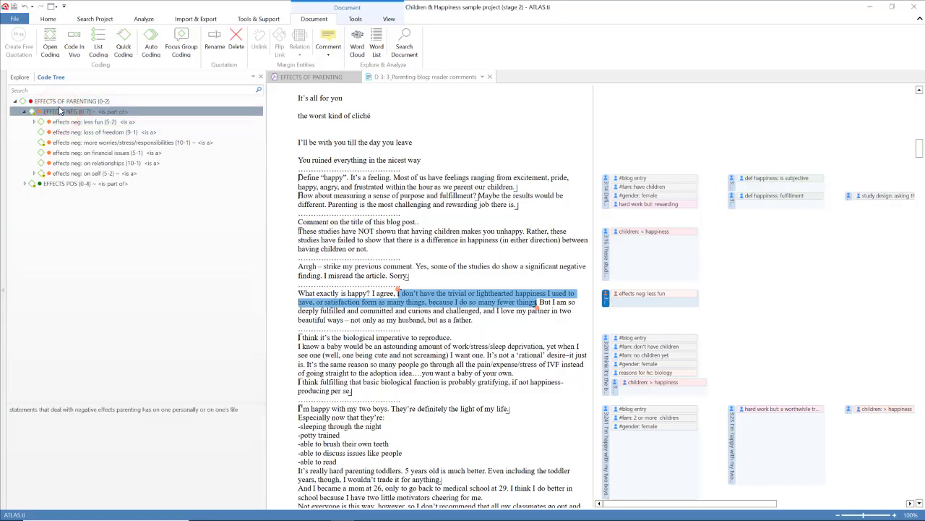
click(56, 100)
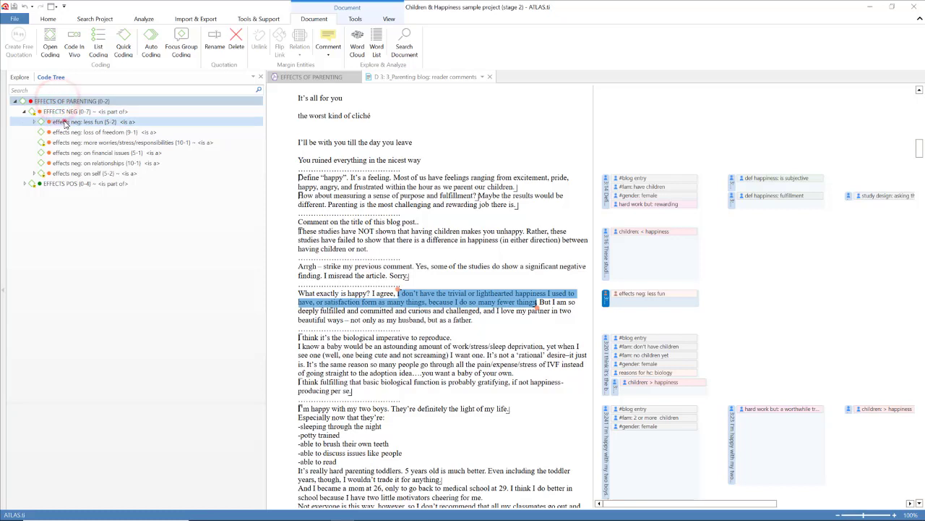
click(63, 122)
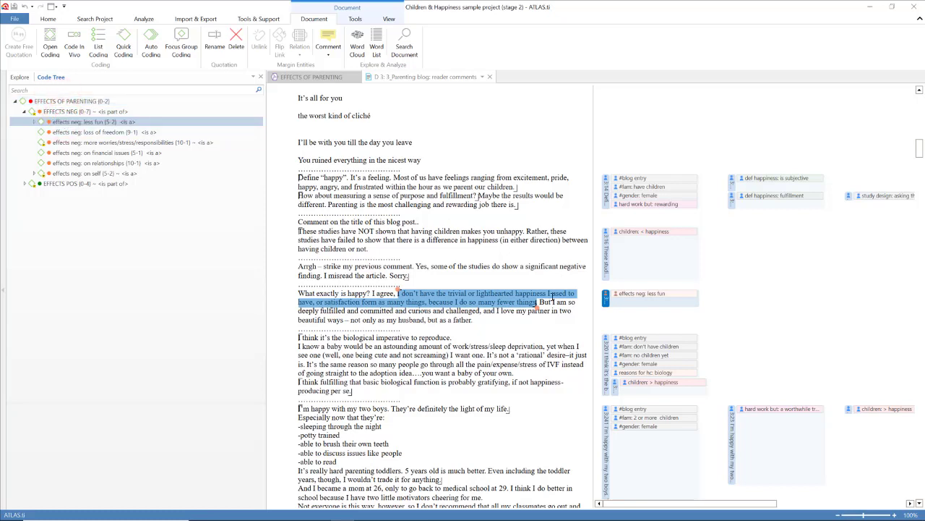
- Code the passage from "But I am so deeply fulfilled" to "as a father" with "effects pos: fulfillment" and return to the project explorer
drag(540, 302, 482, 324)
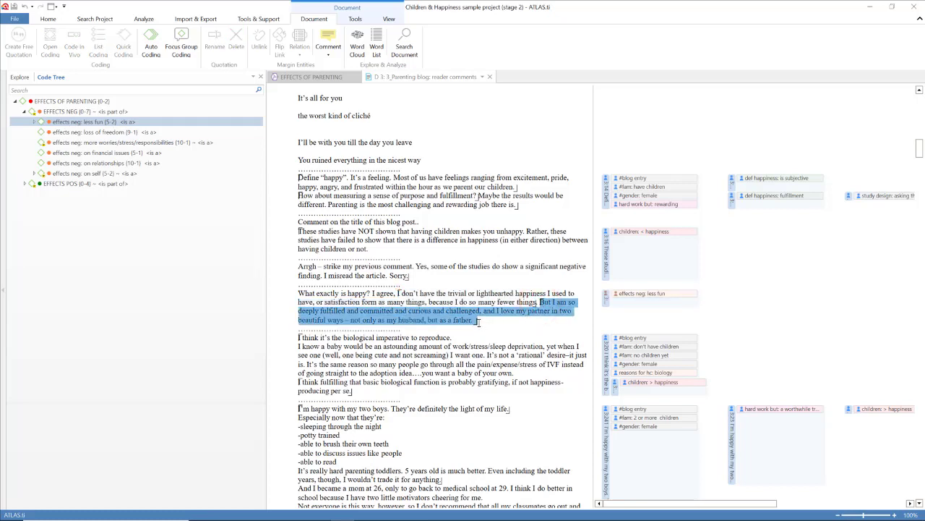
click(21, 113)
click(22, 114)
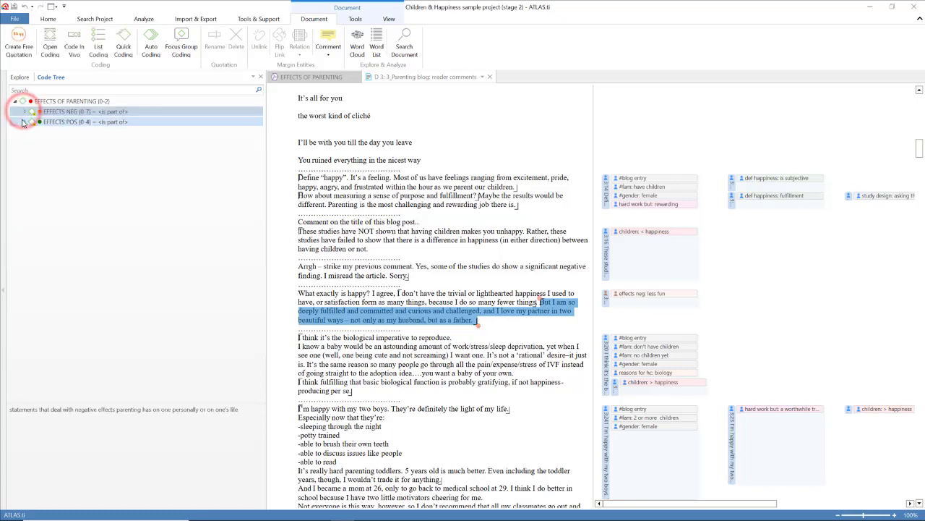
click(24, 122)
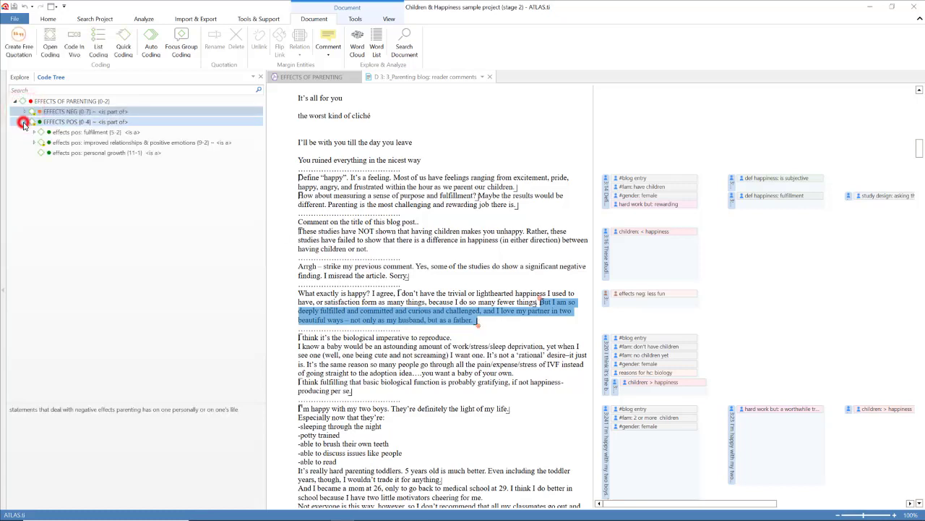
click(82, 135)
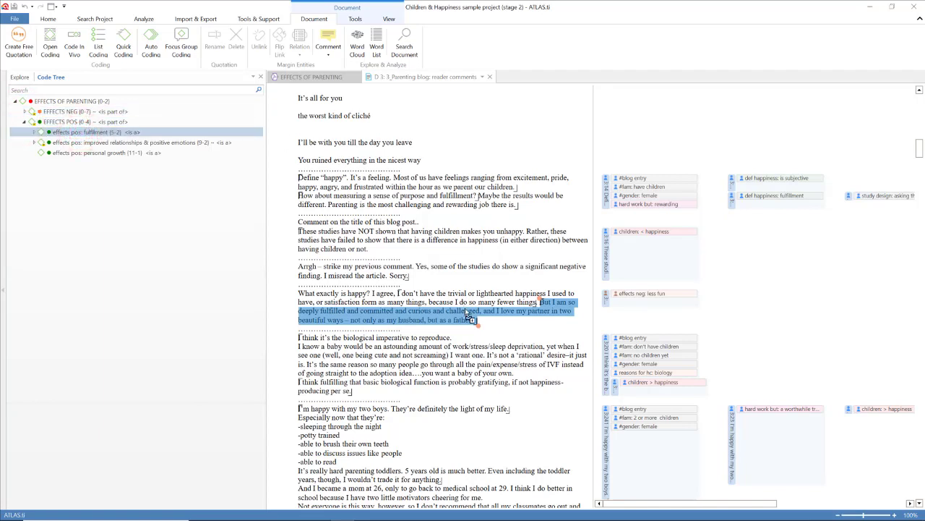
drag(468, 315, 469, 316)
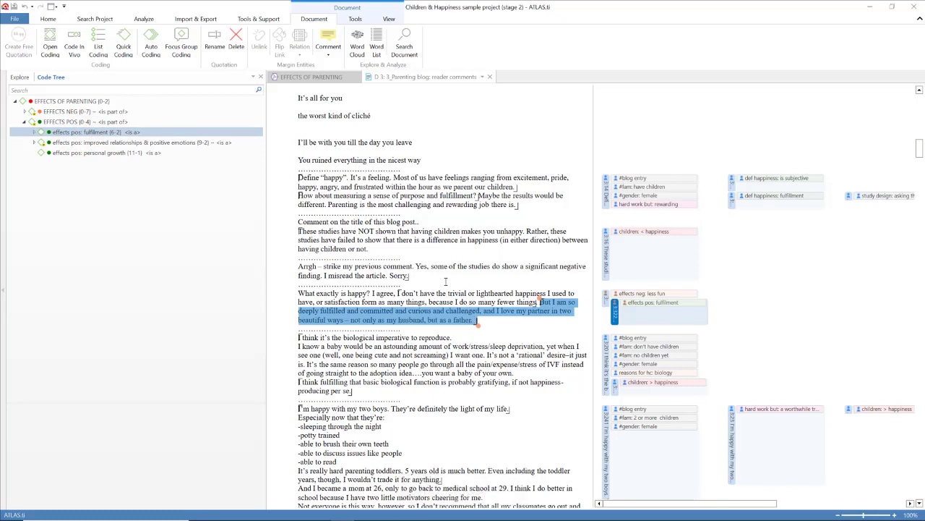
click(23, 77)
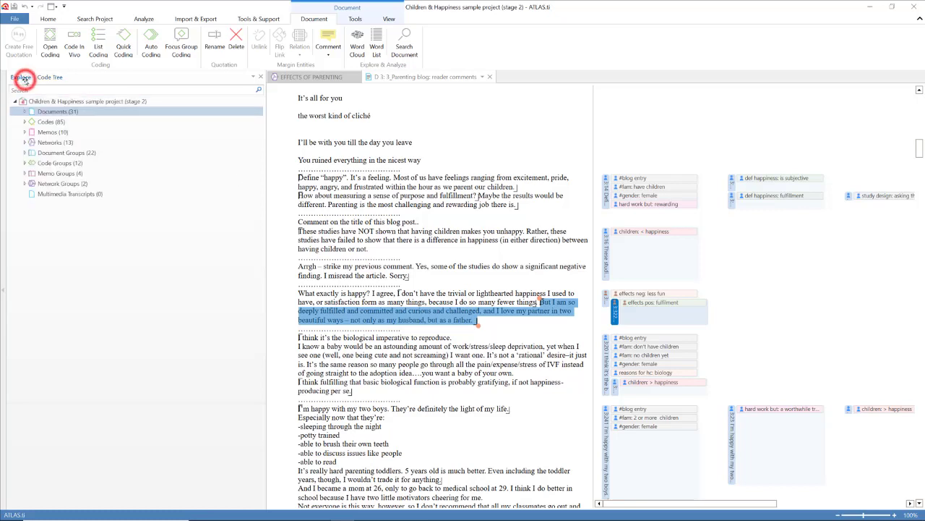
click(23, 122)
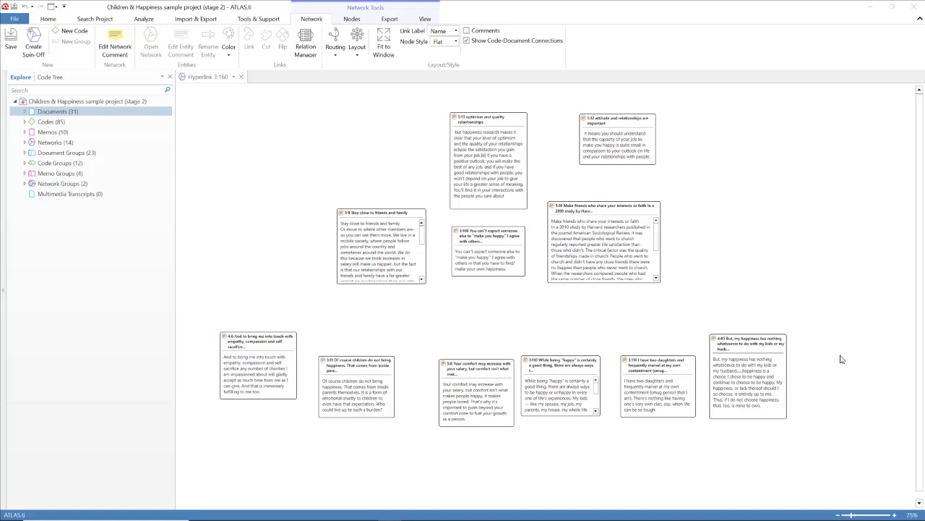
- Link quotation 5:9 "Stay close to friends and family" to quotation 3:160 with the relation "contradicts" and move 5:9 farther from it
drag(380, 212, 474, 239)
click(332, 218)
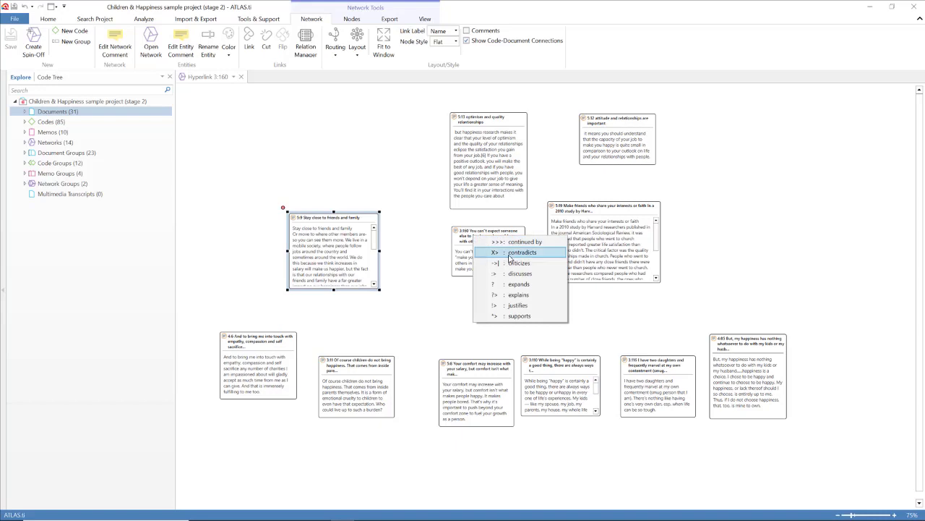
click(510, 254)
- Spread out quotation nodes 5:19, 5:13 and 5:12 above and beside quotation 3:160
drag(581, 211, 617, 193)
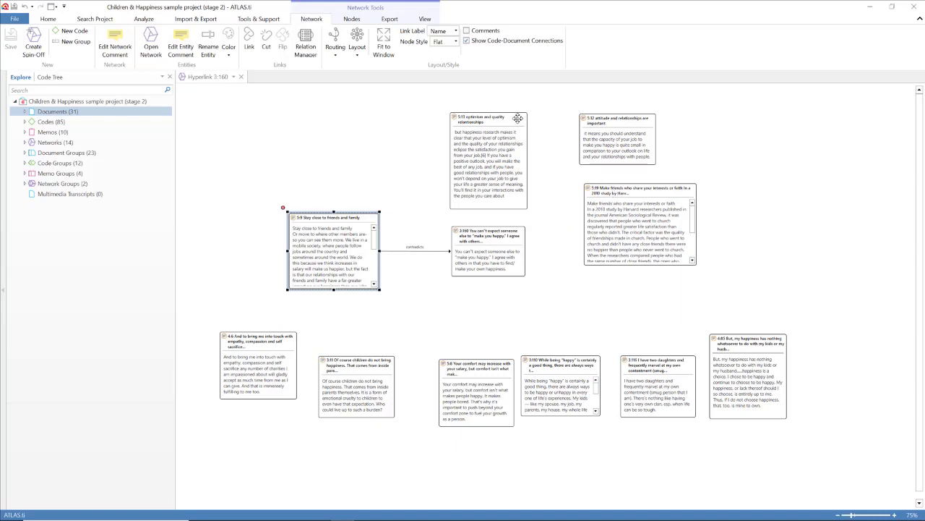
drag(518, 114, 473, 111)
drag(582, 116, 539, 115)
drag(624, 188, 635, 179)
- Link quotations 5:13, 5:12 and 5:19 together to quotation 3:160 with the relation "contradicts"
drag(406, 101, 714, 206)
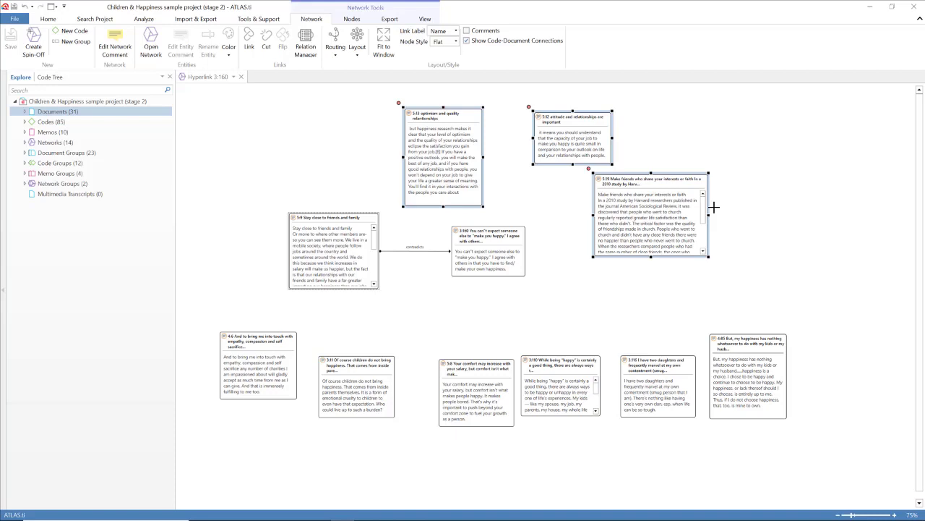
click(250, 42)
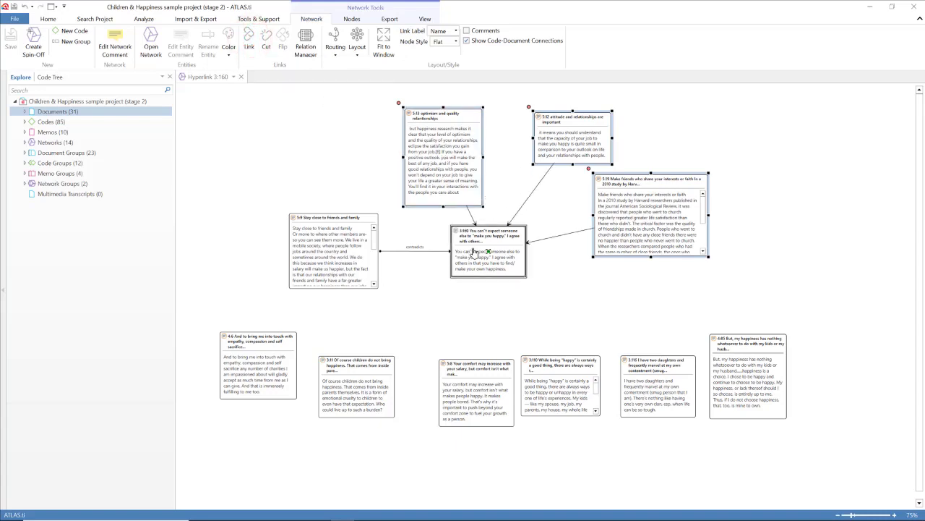
click(474, 251)
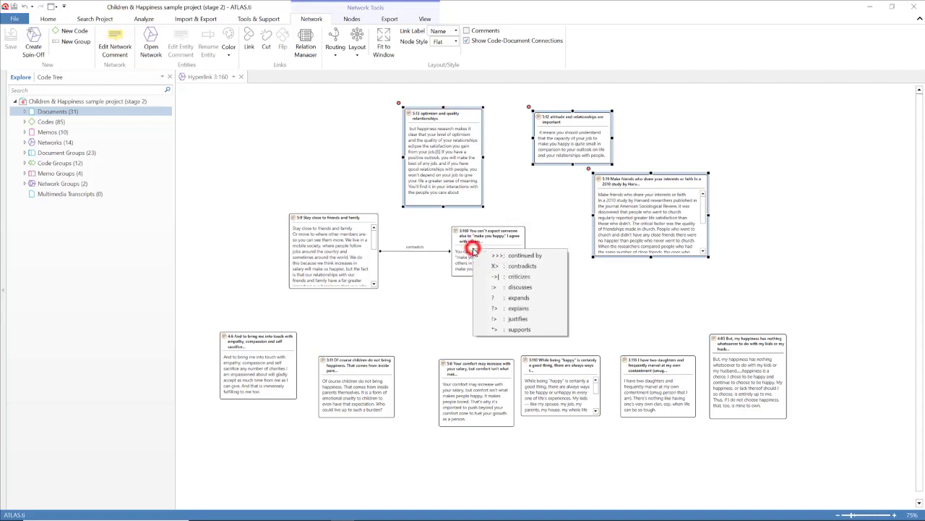
click(510, 266)
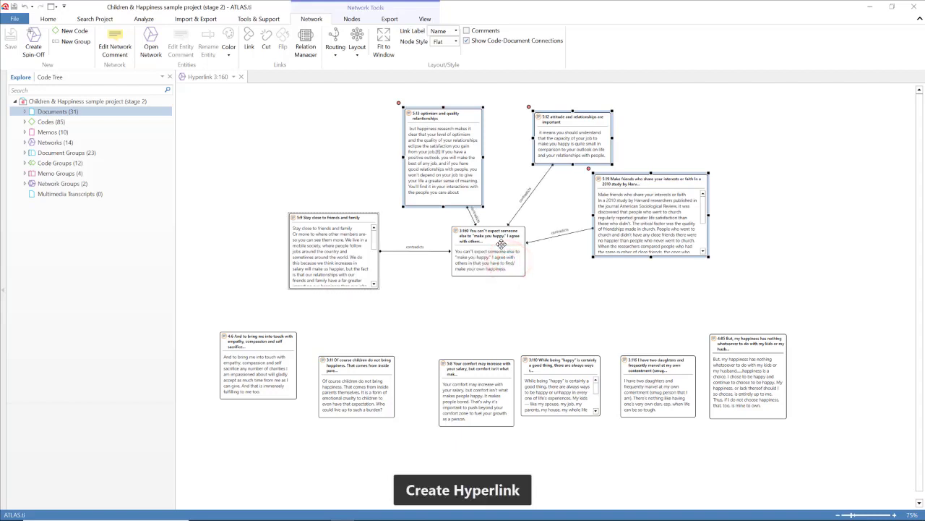
- Link all six quotations in the lowest row of the network to quotation 3:160 with the relation "supports"
drag(215, 323, 830, 445)
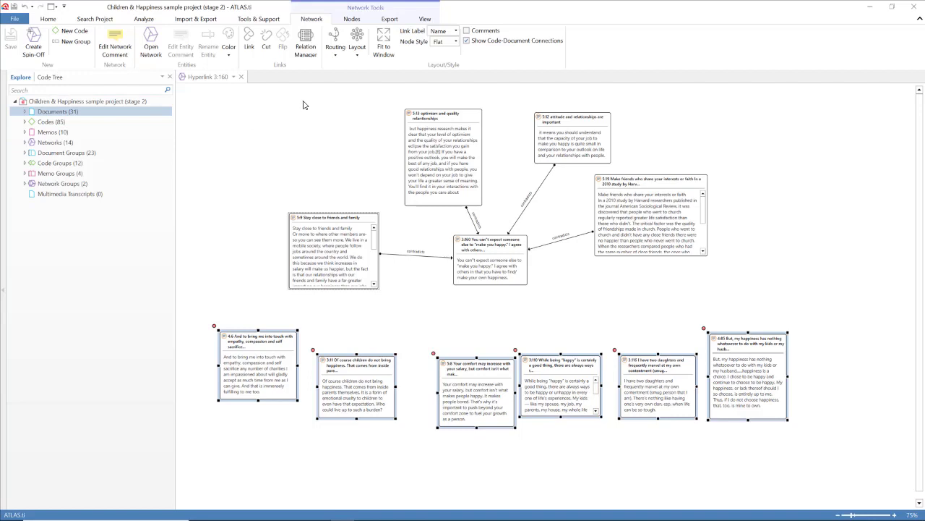
click(251, 44)
click(492, 266)
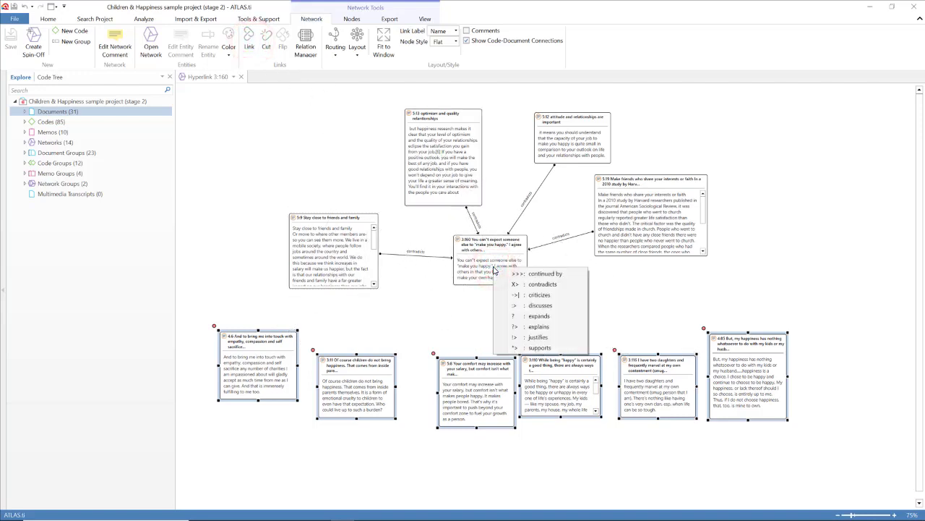
click(545, 348)
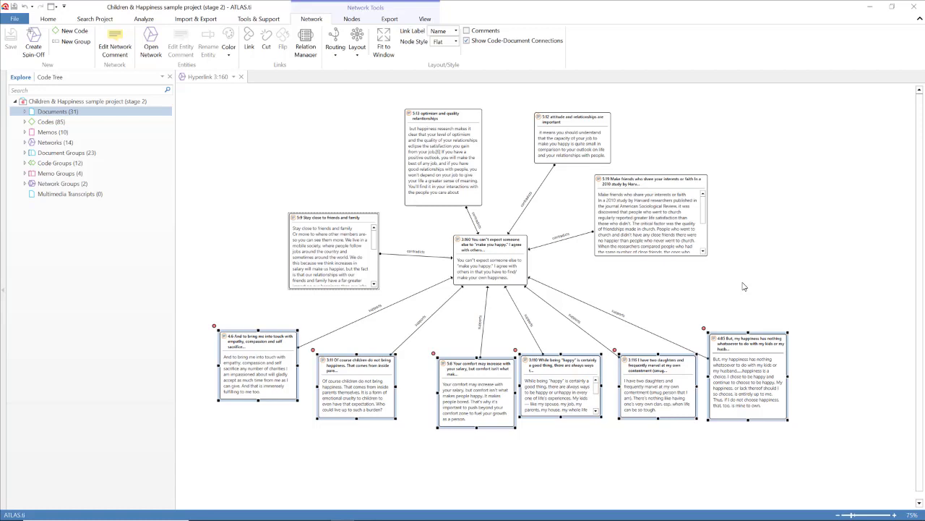
- Remove the six supporting quotations from the network and move quotations 5:19 and 5:9 roughly level with 3:160
drag(207, 306, 846, 436)
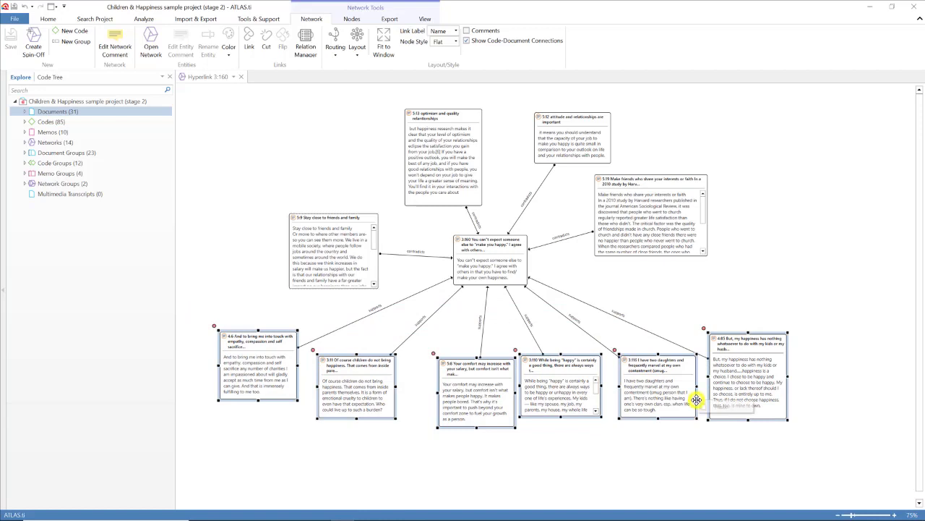
drag(191, 312, 837, 429)
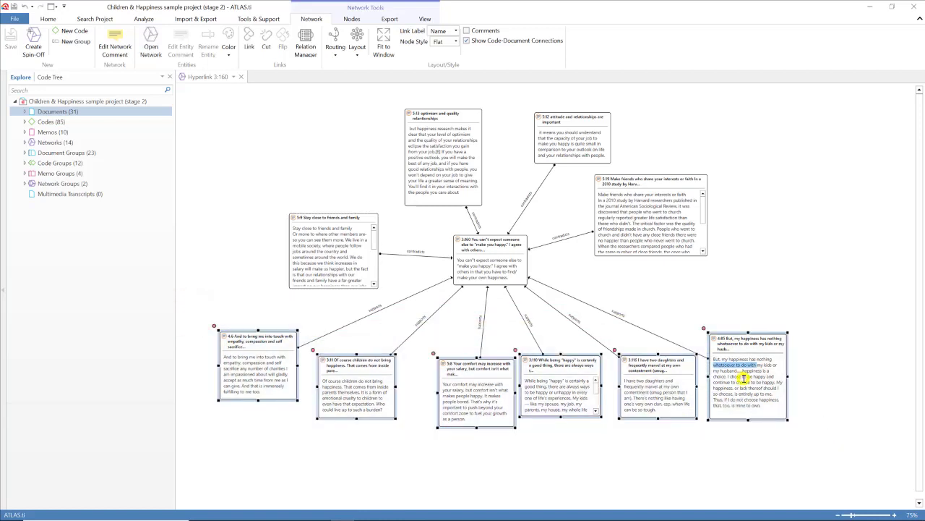
right_click(746, 376)
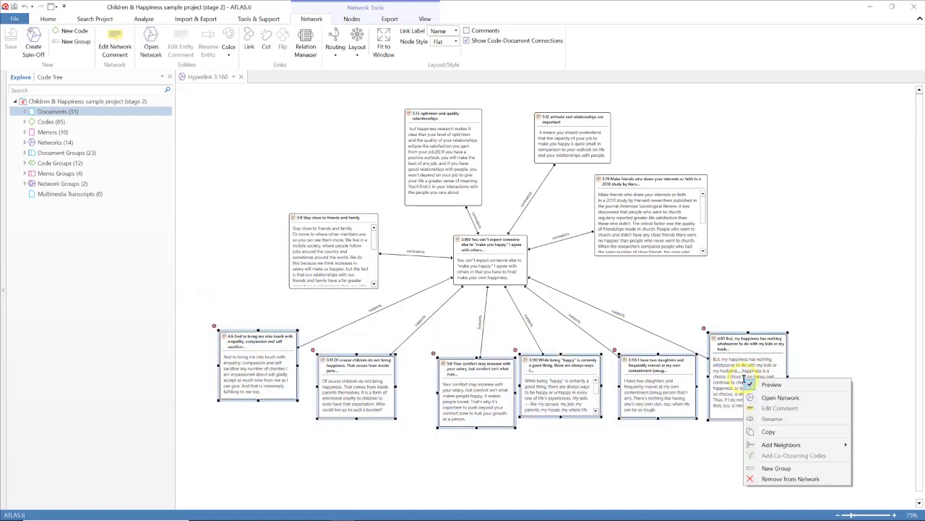
click(807, 478)
drag(654, 184, 683, 226)
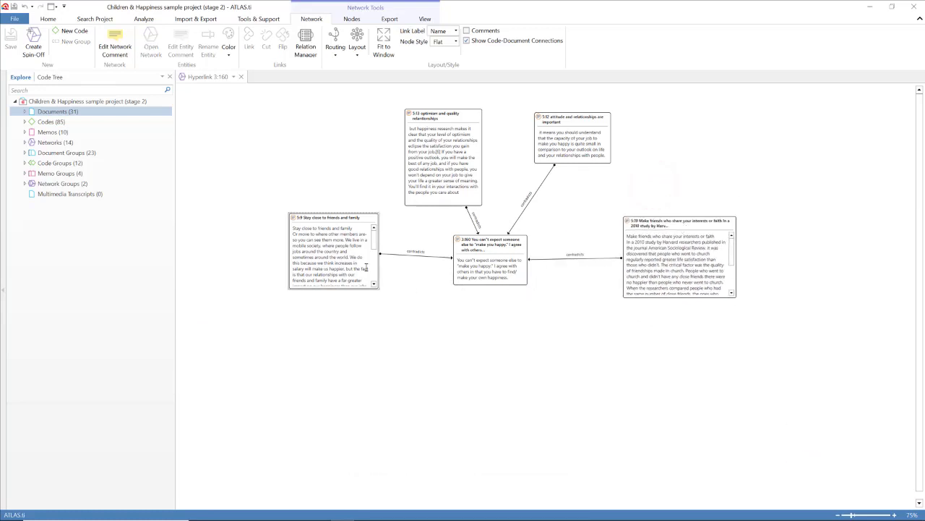
drag(334, 220, 327, 225)
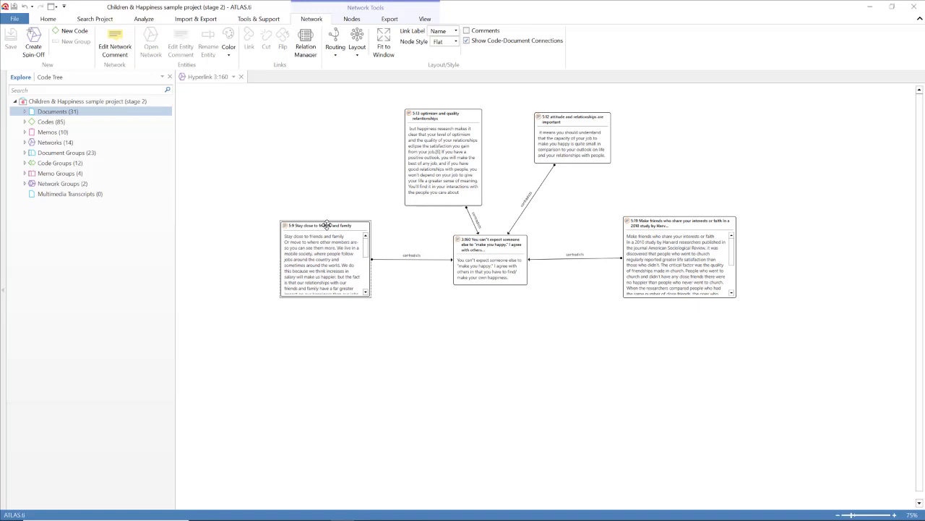
- Close the Hyperlink 3:160 network and open document D 2, "2_Parenting blog: comments on Powdthavee"
click(242, 77)
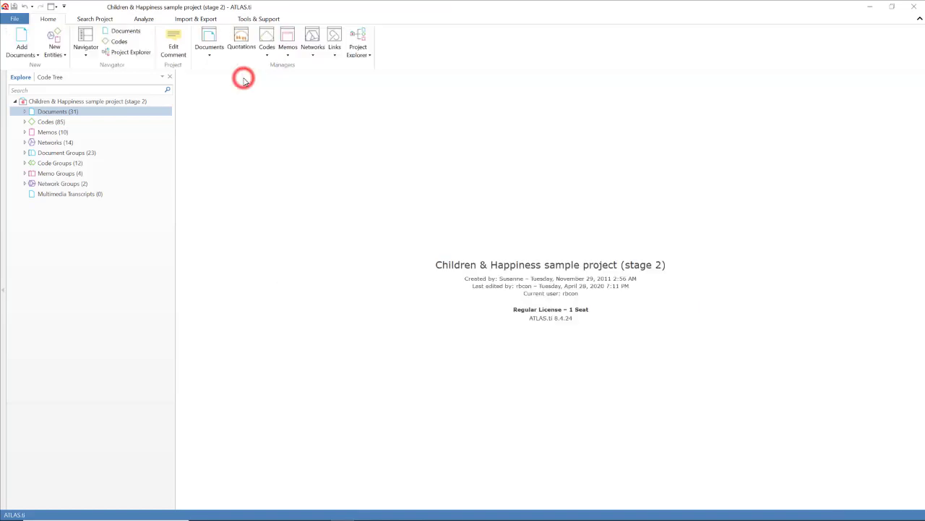
click(24, 112)
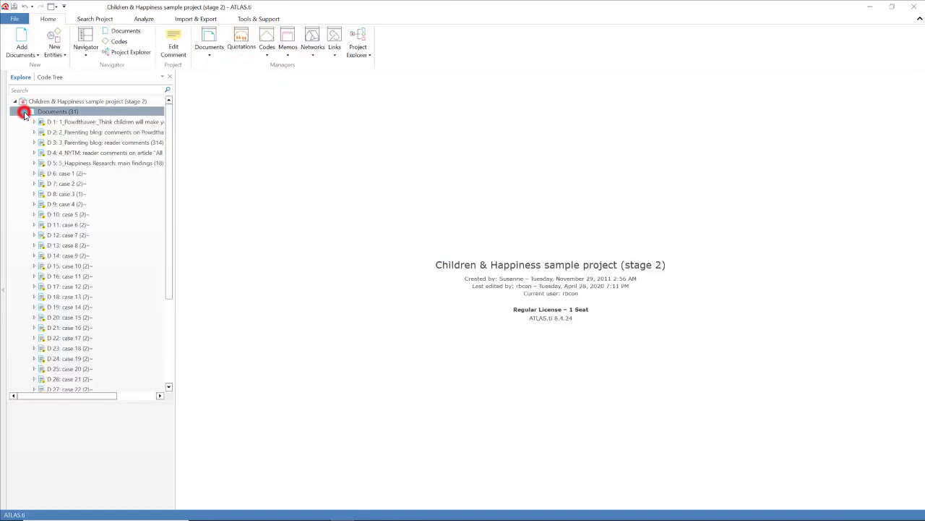
double_click(63, 133)
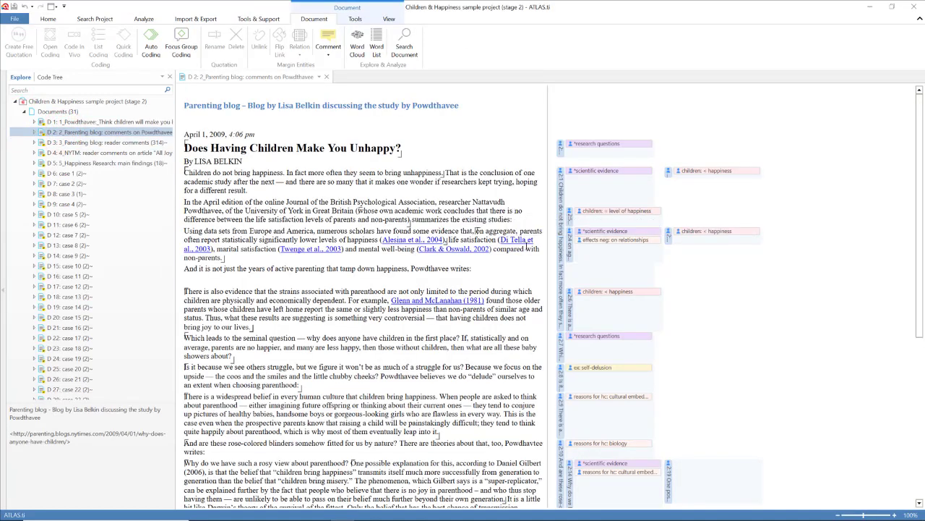
- Link quotation 2:2 "Children do not bring happiness" to quotation 2:6 in the margin with the relation "explains"
click(668, 172)
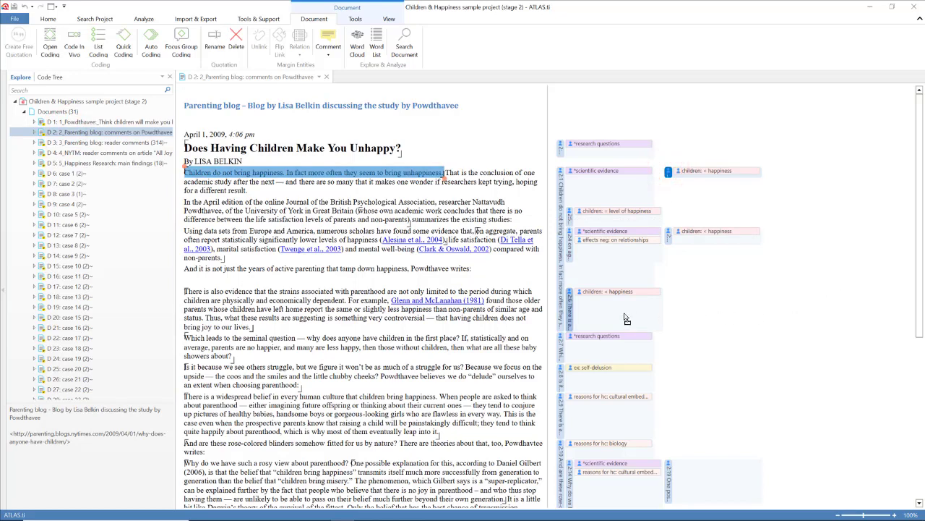
drag(570, 311, 571, 312)
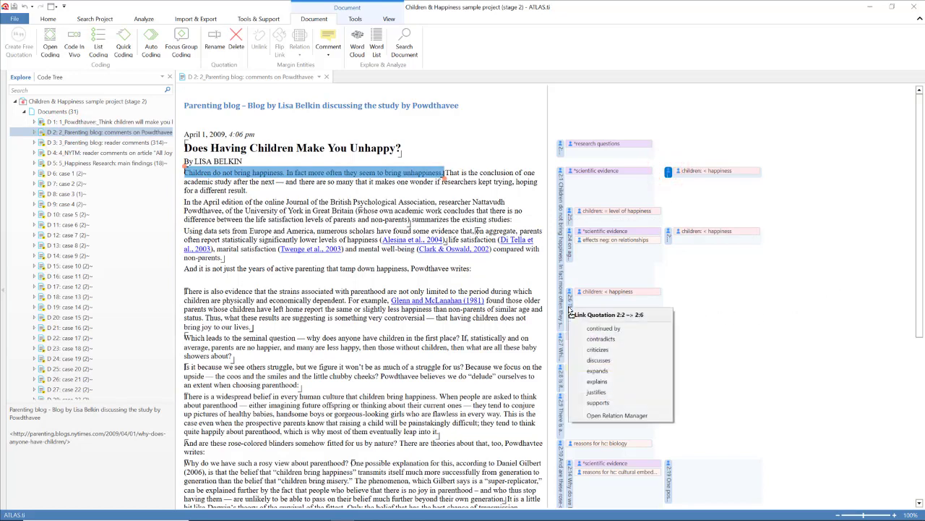
click(606, 382)
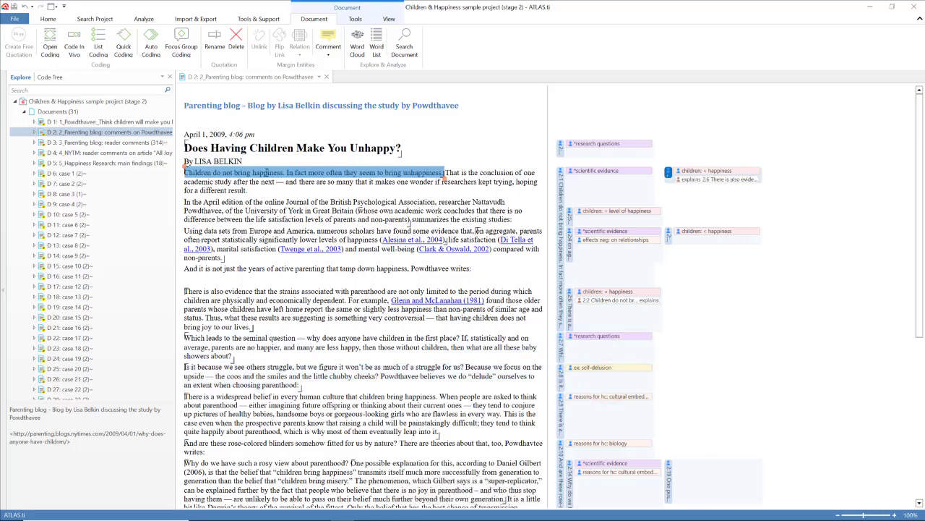
- Open document D 4, "4_NYTM: reader comments on article 'All Joy and No fun'", and place it in a new tab group to the right of D 2
double_click(122, 155)
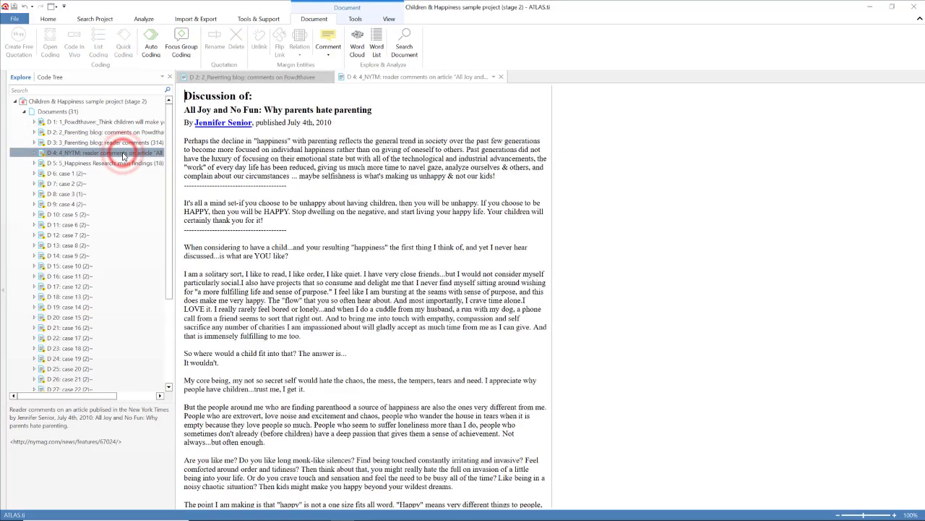
right_click(491, 79)
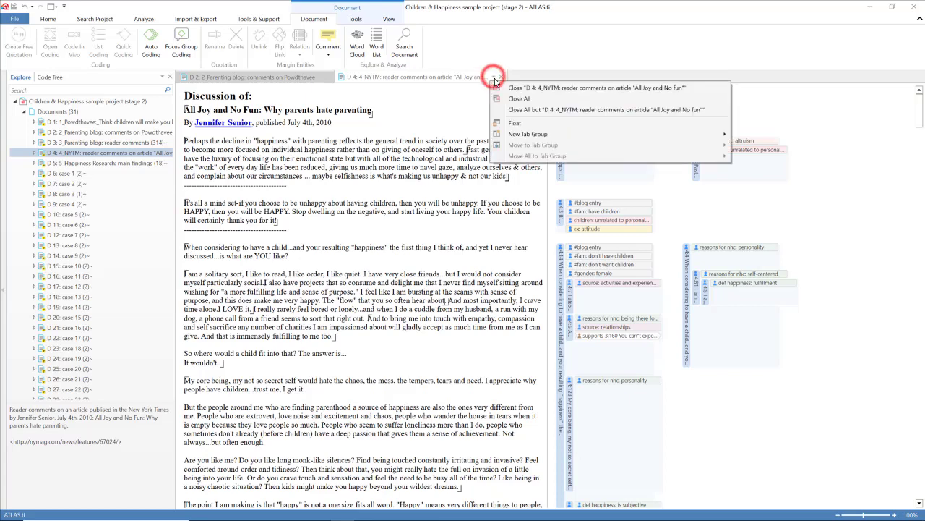
mouse_move(646, 131)
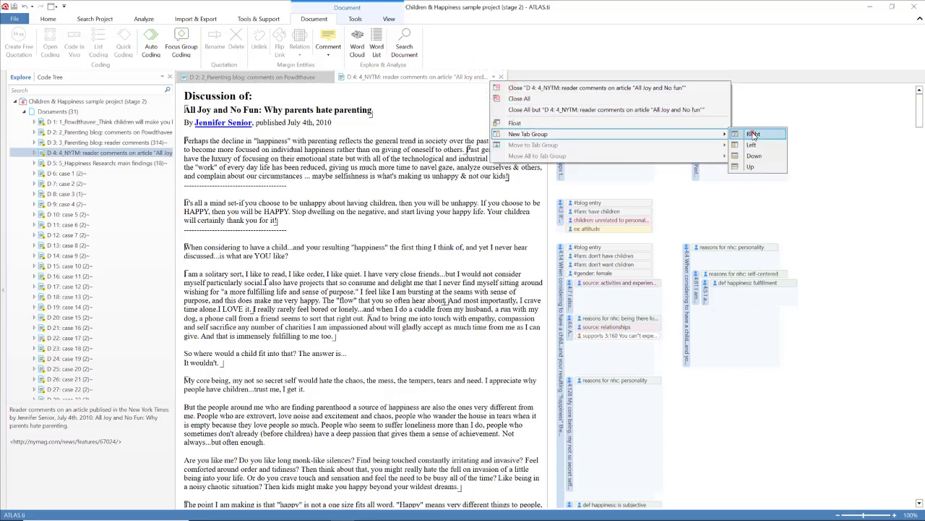
click(752, 134)
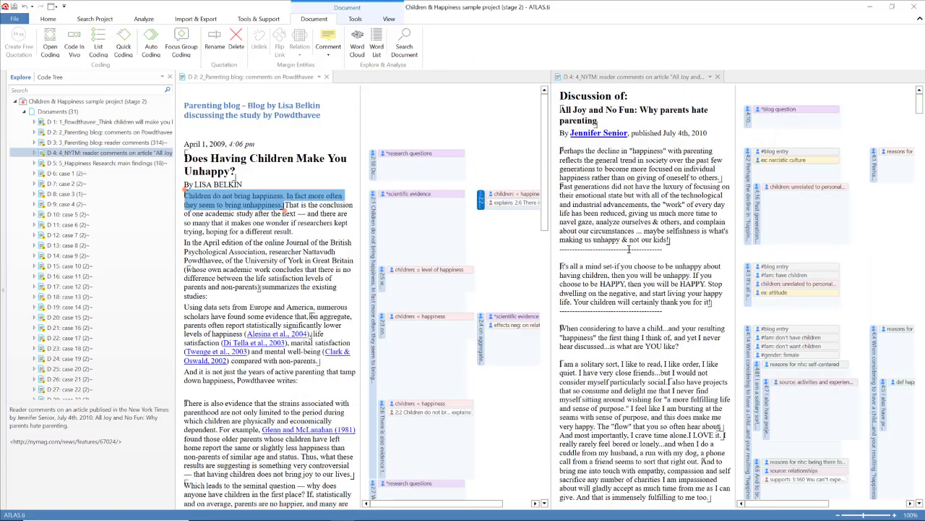
- Link quotation 4:16 "Past generations did not have the luxury" to quotation 2:5 in the D 2 margin with the relation "criticizes"
click(757, 210)
drag(757, 206, 382, 282)
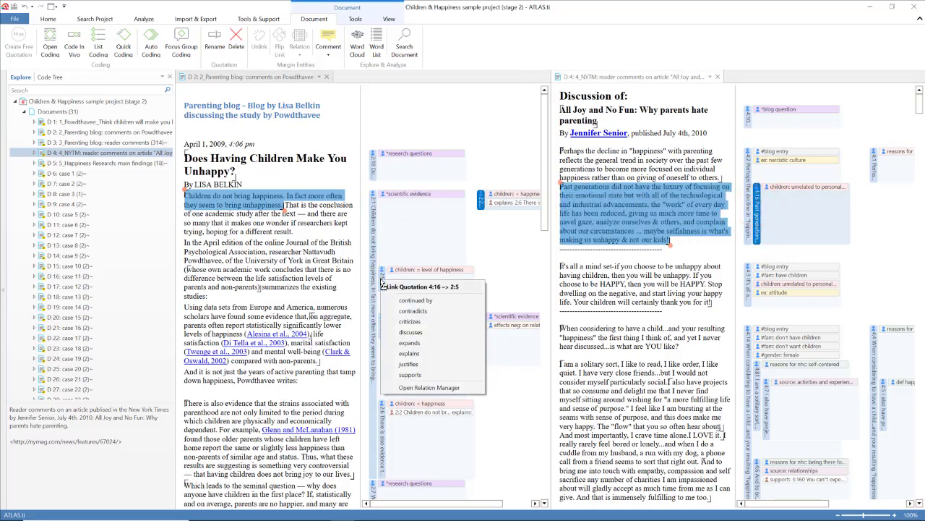
click(412, 322)
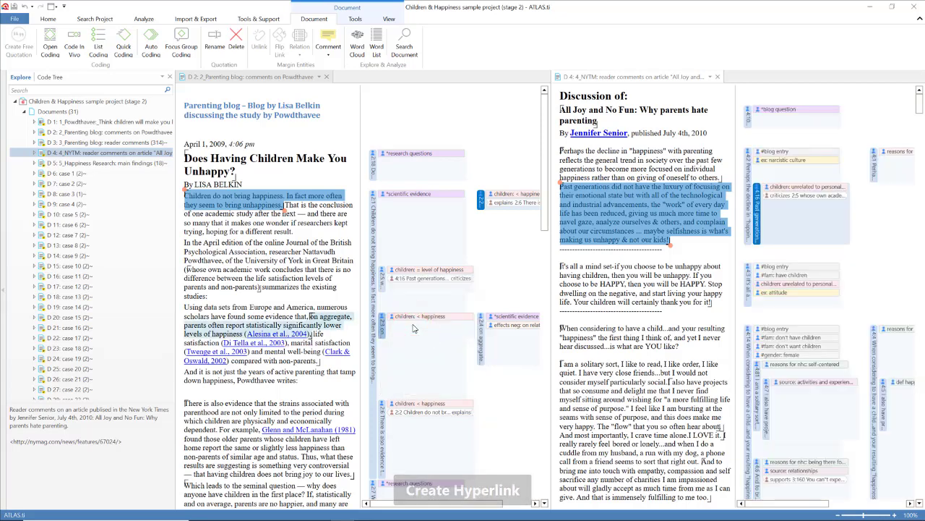
click(394, 279)
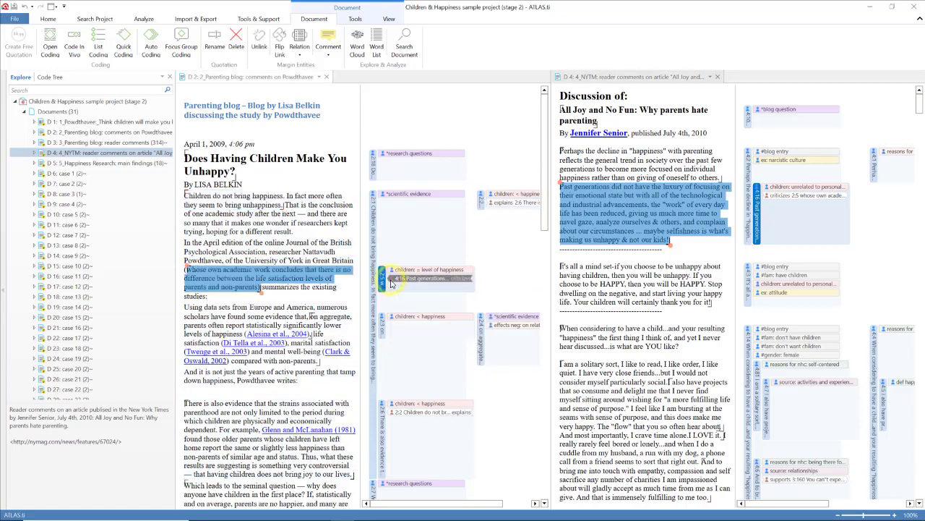
right_click(400, 278)
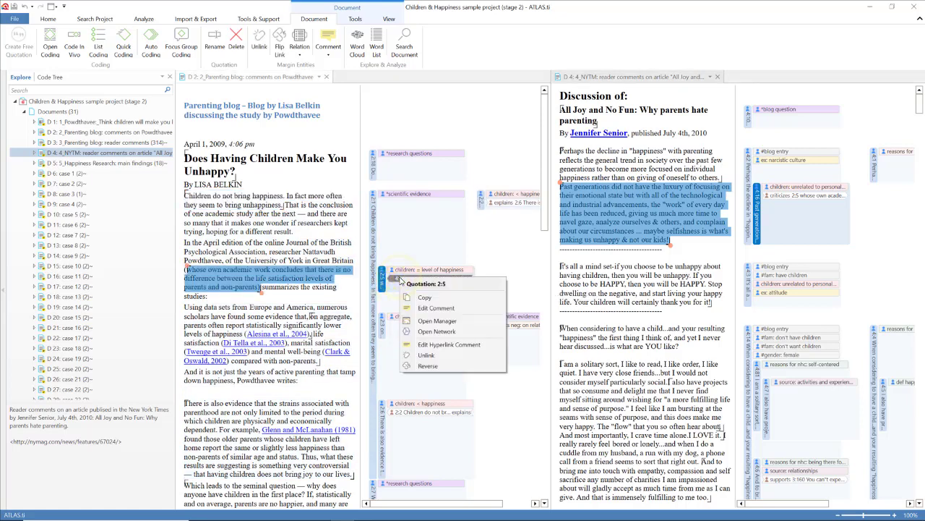
click(489, 269)
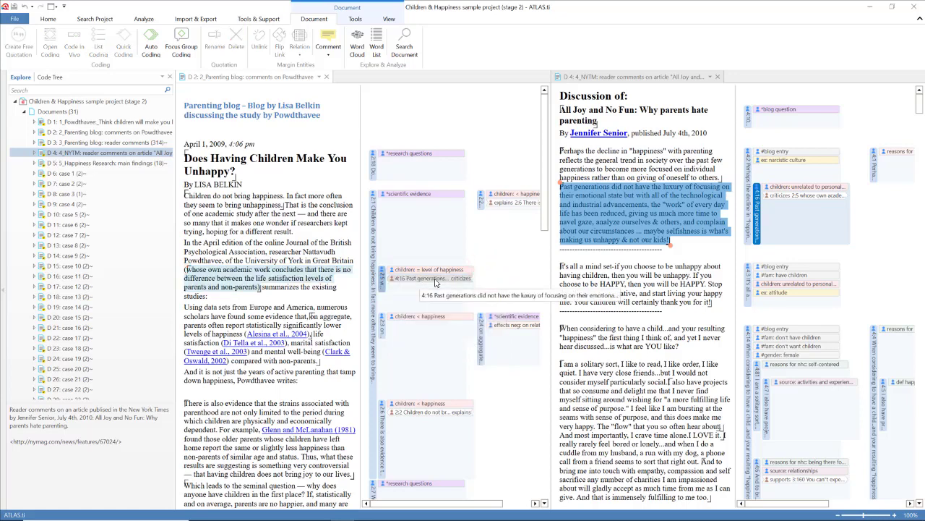
- Open the network of the linked quotation 4:16 from the D 2 margin and arrange 4:16 and 2:5 side by side above the other nodes
right_click(457, 280)
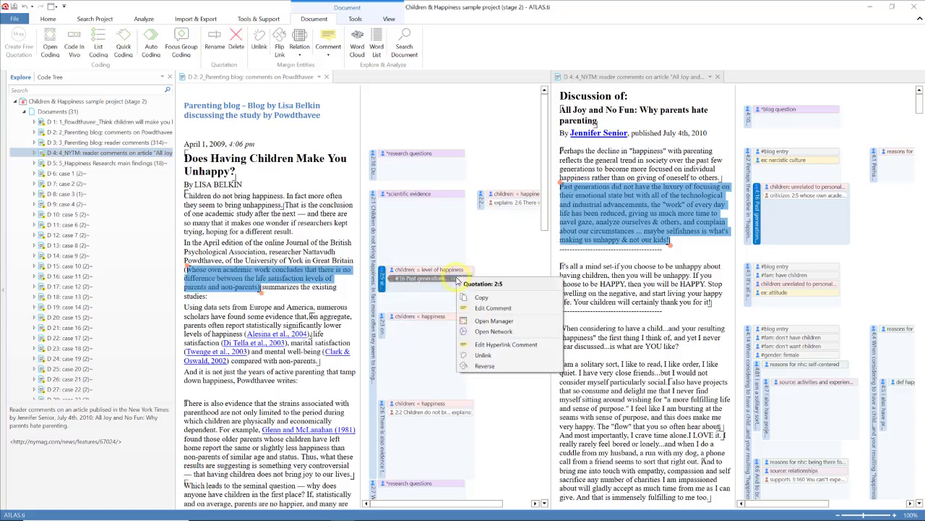
click(484, 331)
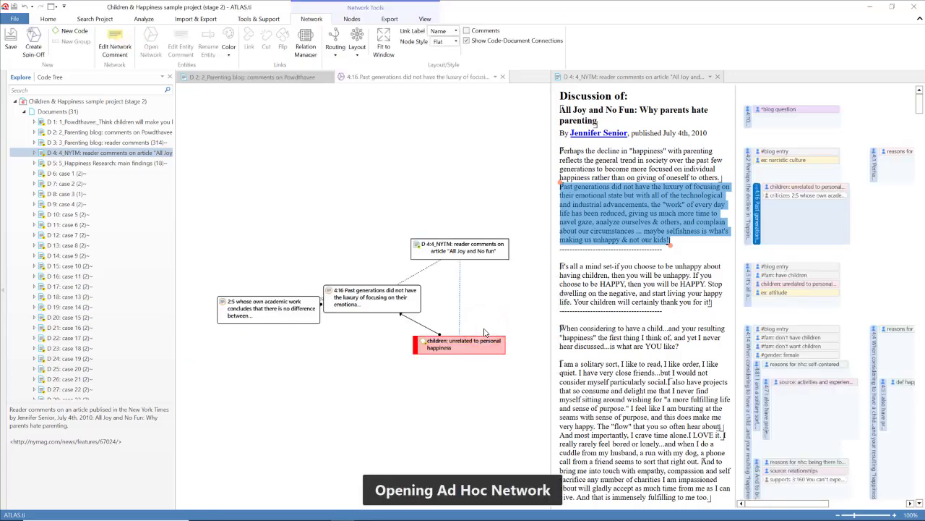
click(397, 294)
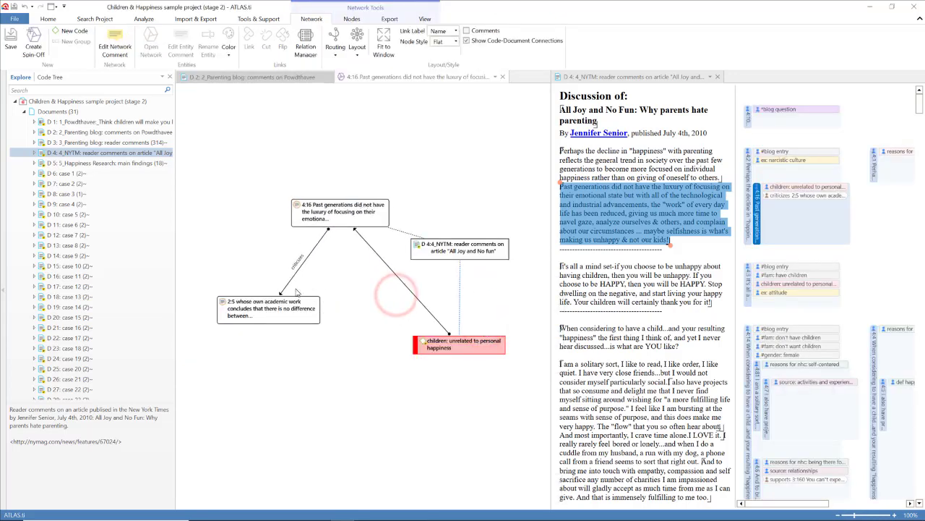
drag(286, 307, 486, 141)
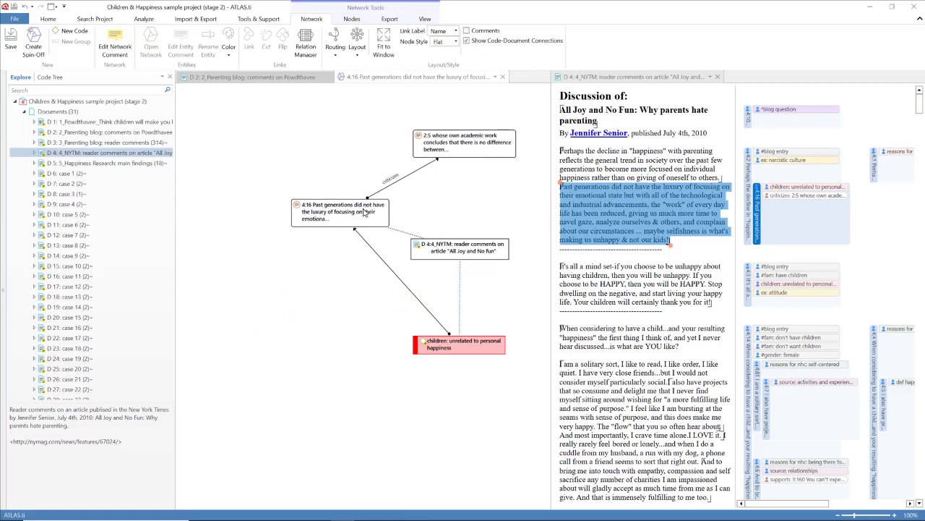
drag(333, 221, 283, 147)
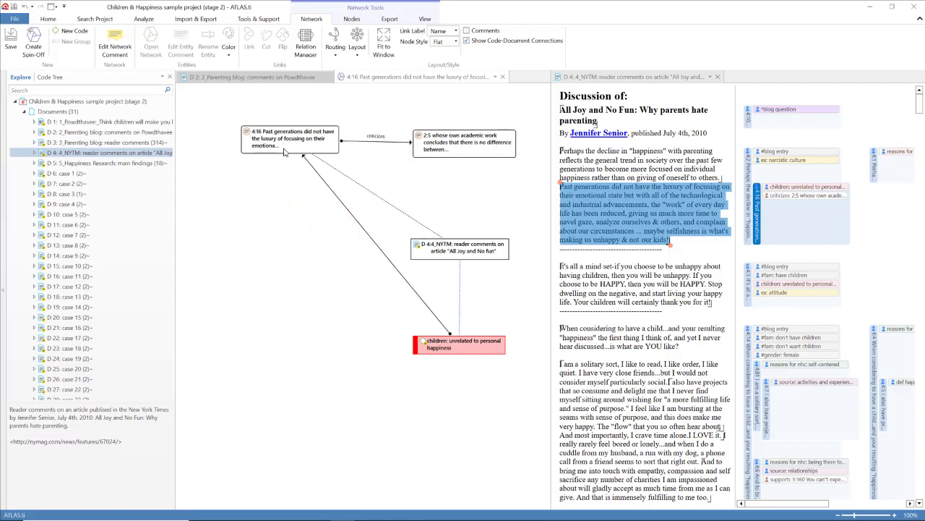